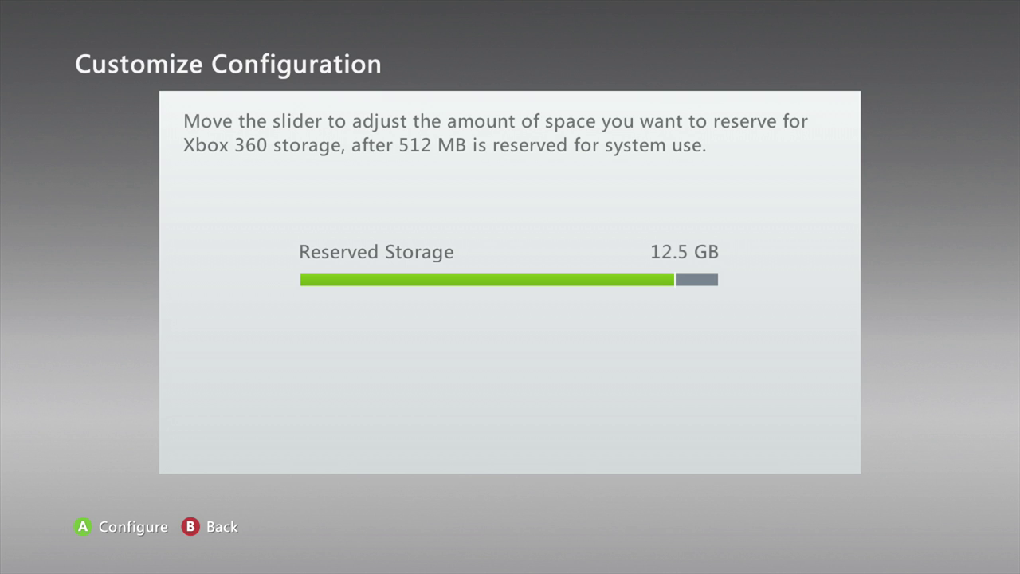
Configure the storage device with 12.5 GB of reserved Xbox 360 storage and acknowledge the performance warning.
key(Right)
key(Right)
key(Right)
key(Right)
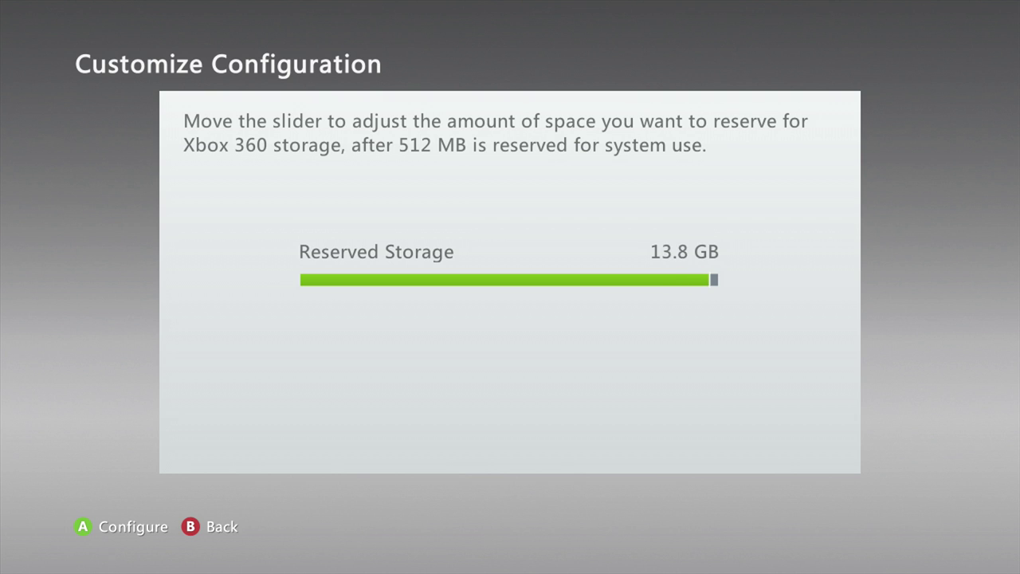
key(Left)
key(Left)
key(Left)
key(Left)
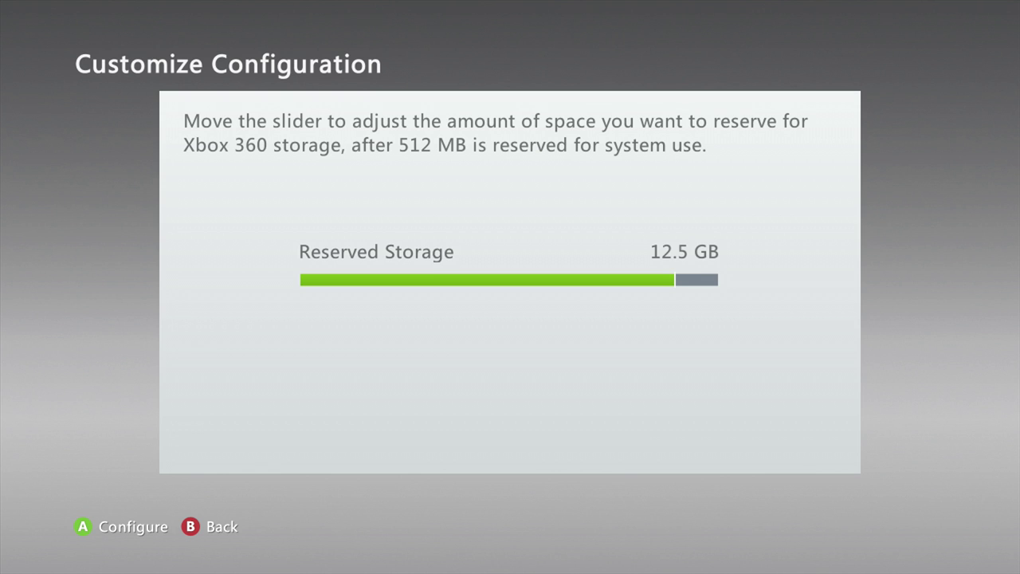
key(Return)
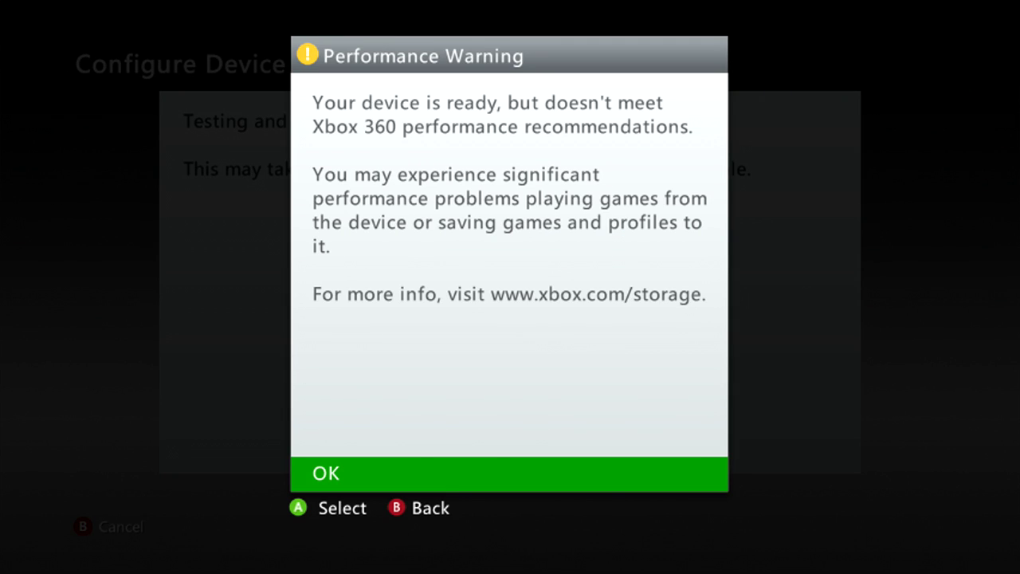
key(Return)
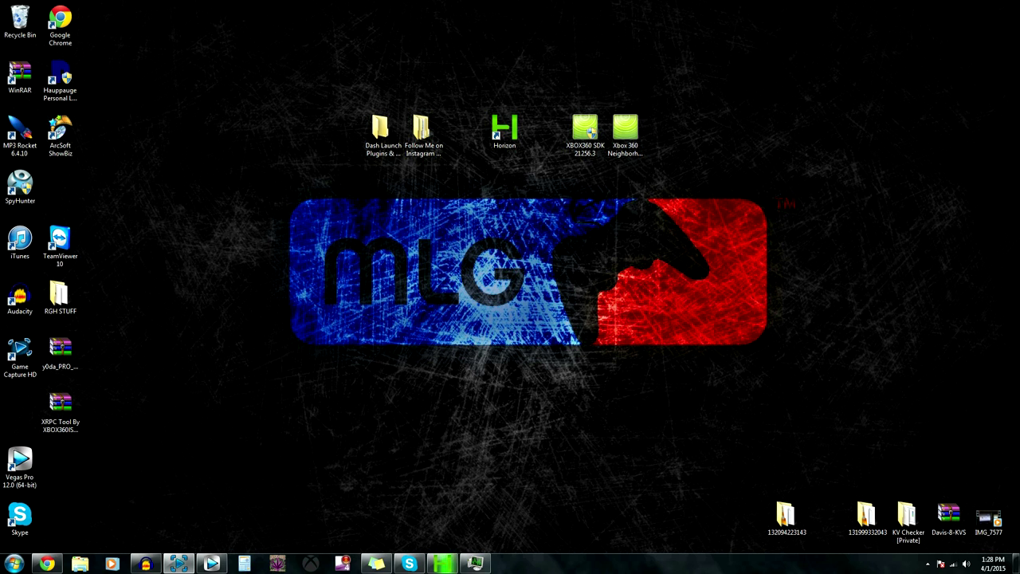
key(Escape)
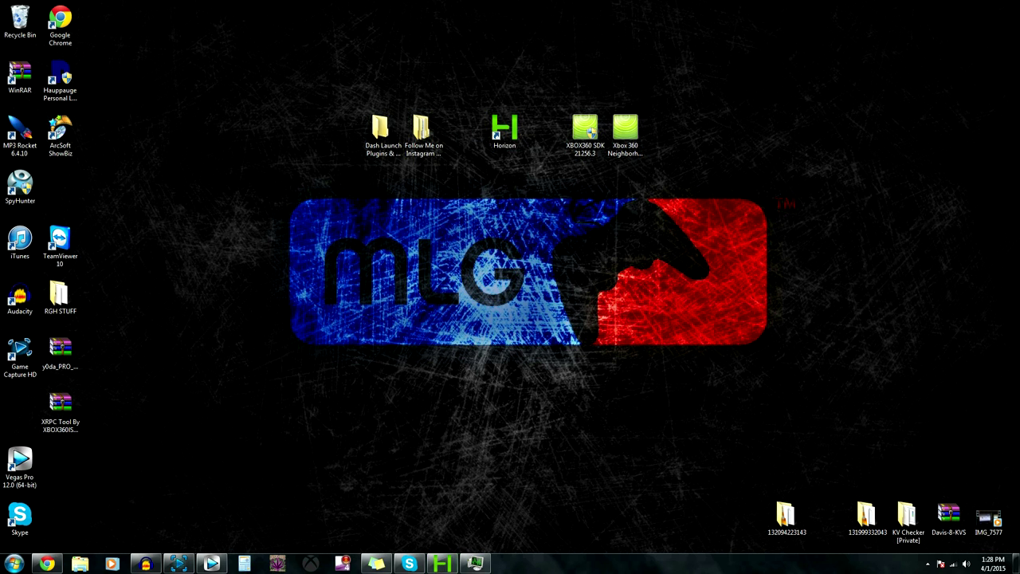
double_click(625, 134)
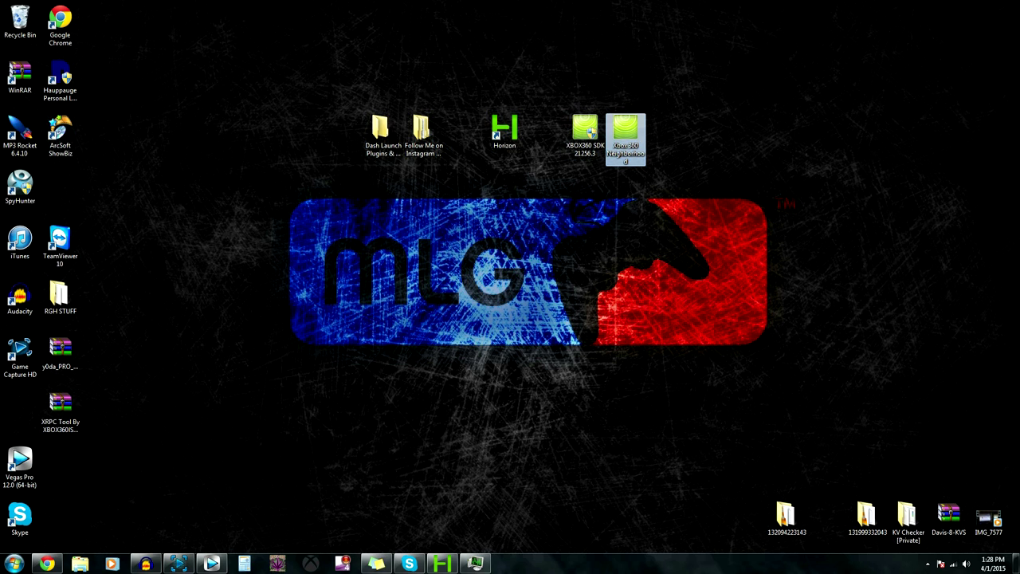
click(504, 131)
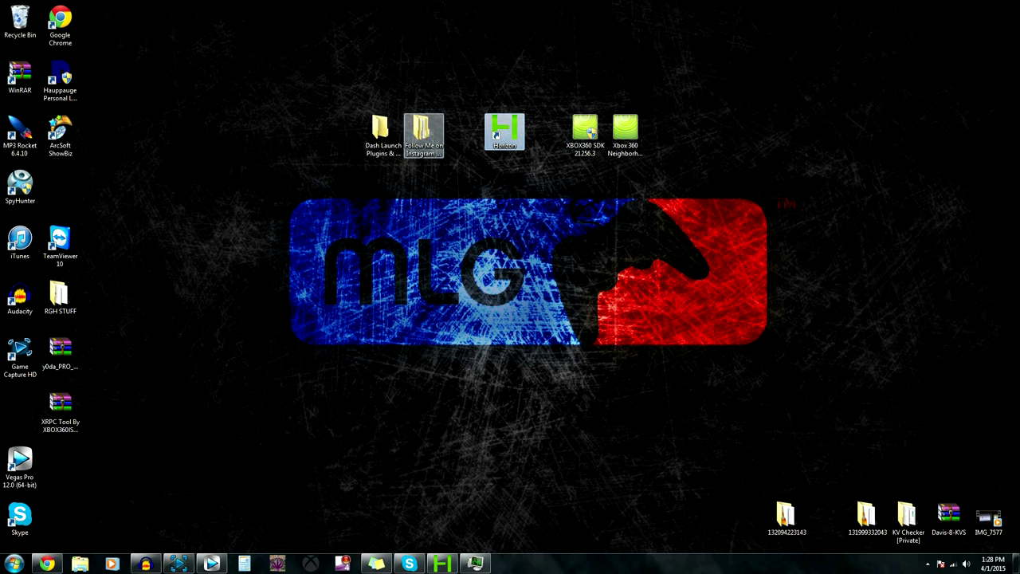
click(424, 134)
click(384, 135)
drag(722, 163, 374, 127)
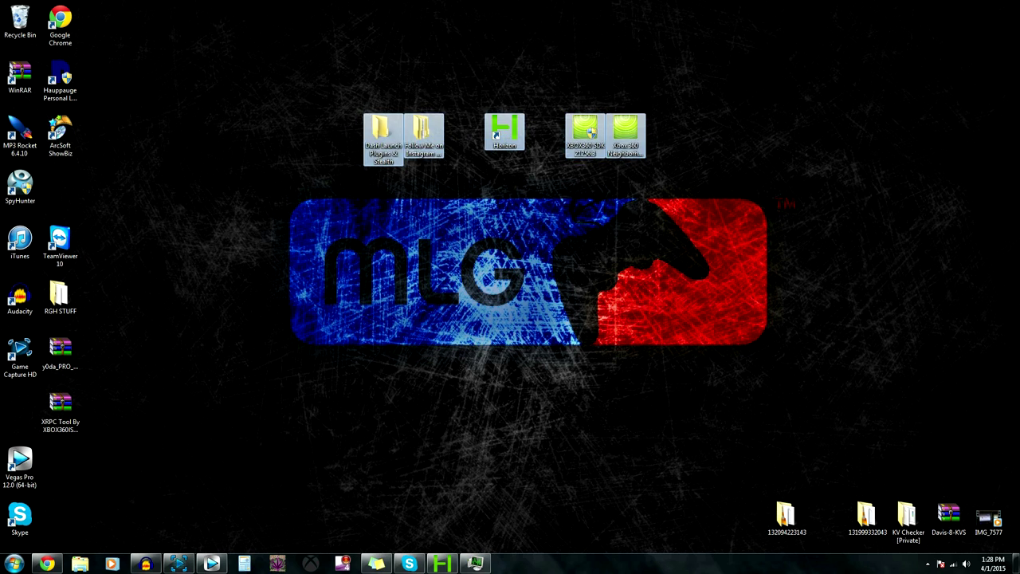
click(342, 135)
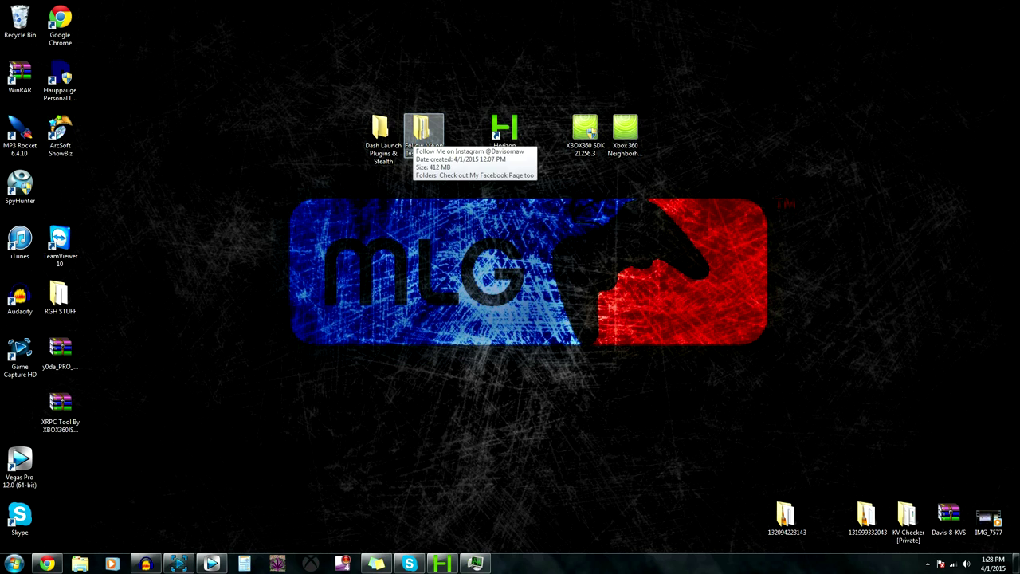
Open the Follow Me on Instagram desktop folder and go down through its subfolders to the You Thought. jk folder.
click(418, 132)
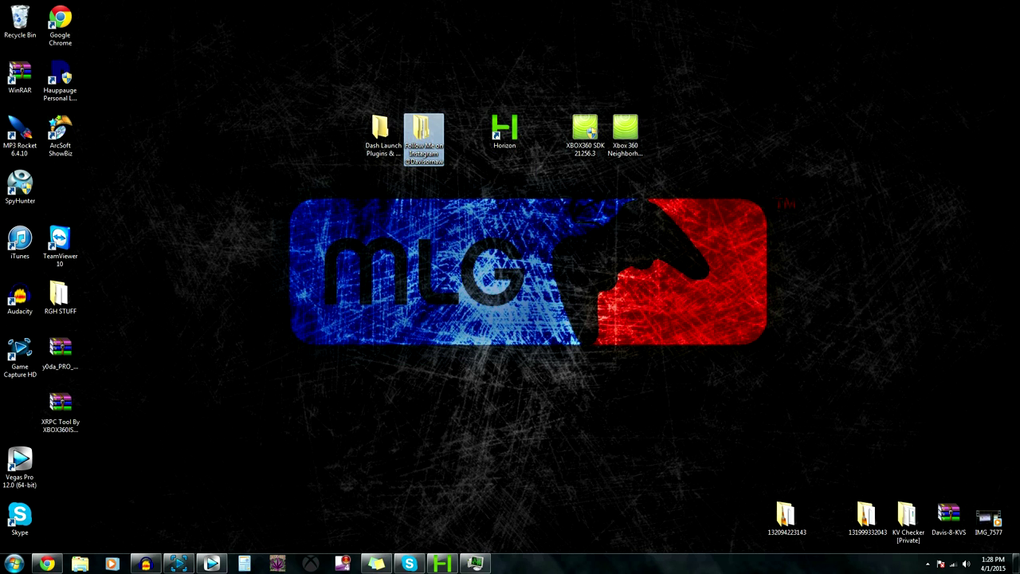
double_click(418, 133)
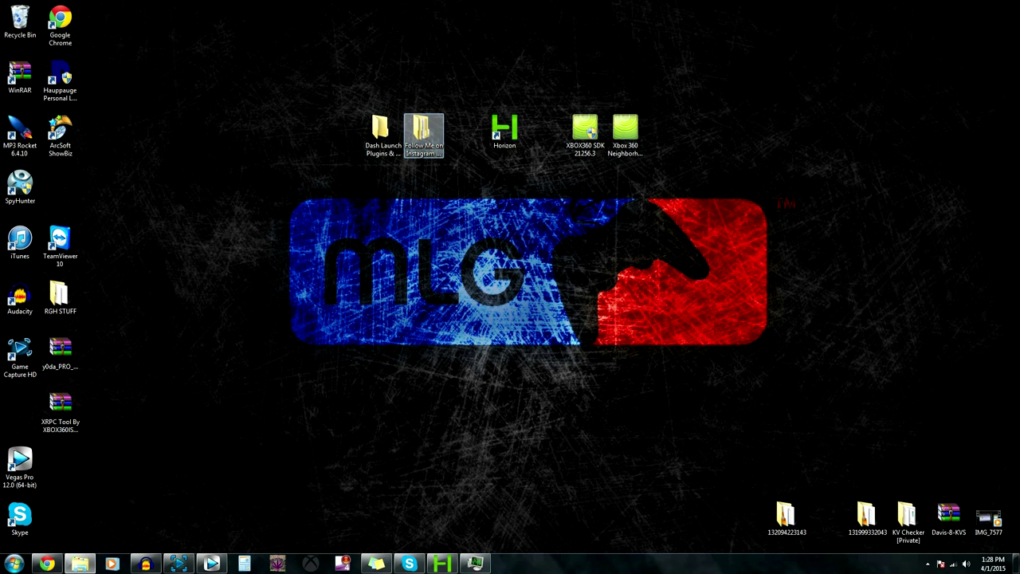
double_click(700, 112)
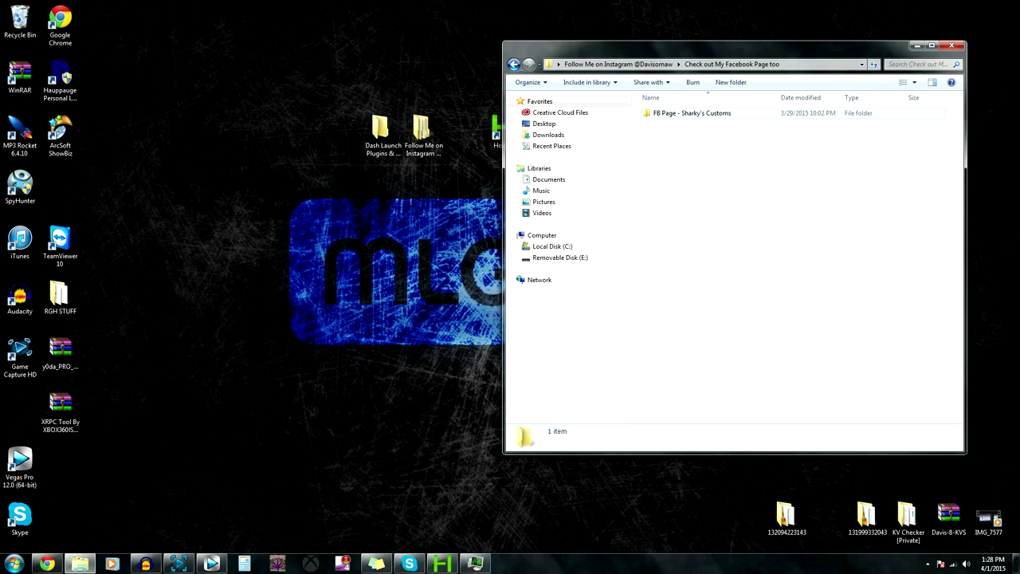
double_click(699, 112)
click(700, 112)
key(Return)
key(Down)
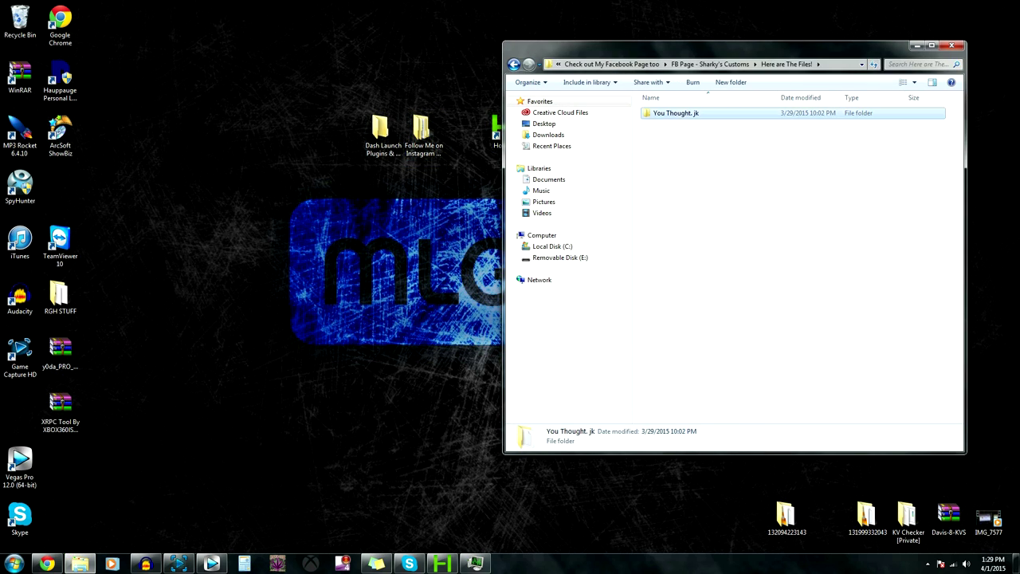
key(Return)
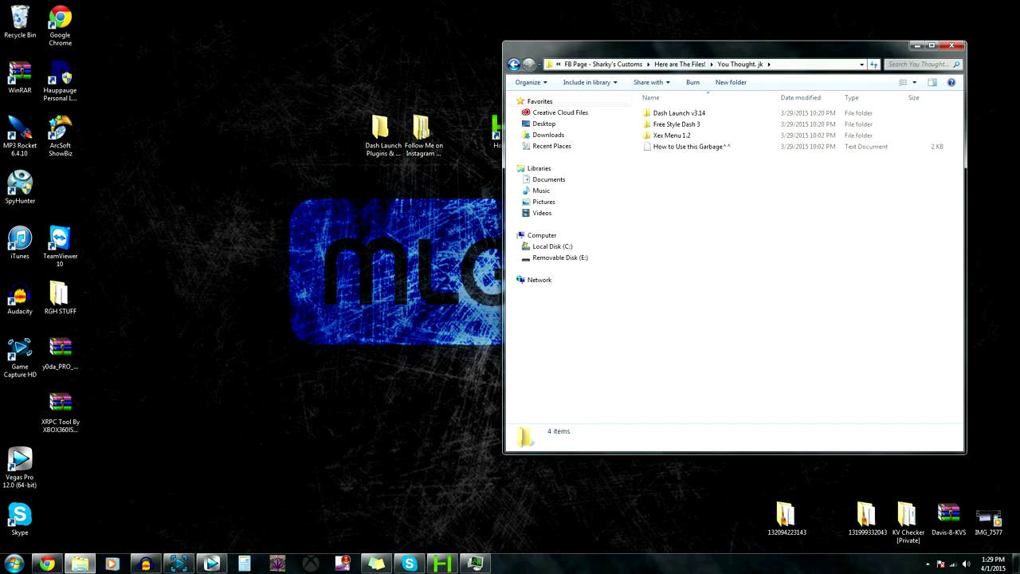
Switch to Horizon and arrange its window side by side with the You Thought. jk folder window.
drag(717, 49, 842, 33)
click(442, 563)
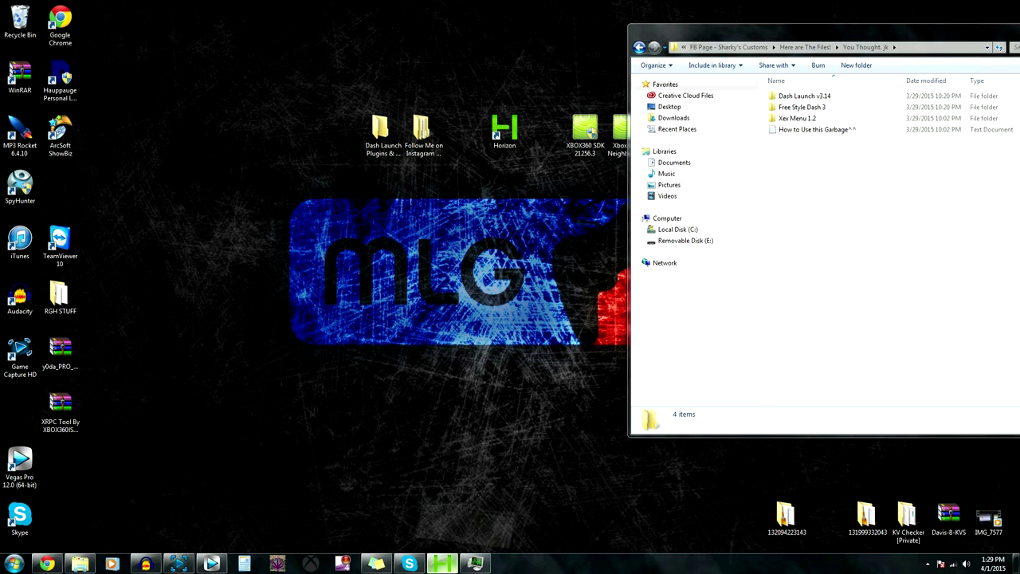
drag(480, 54, 349, 41)
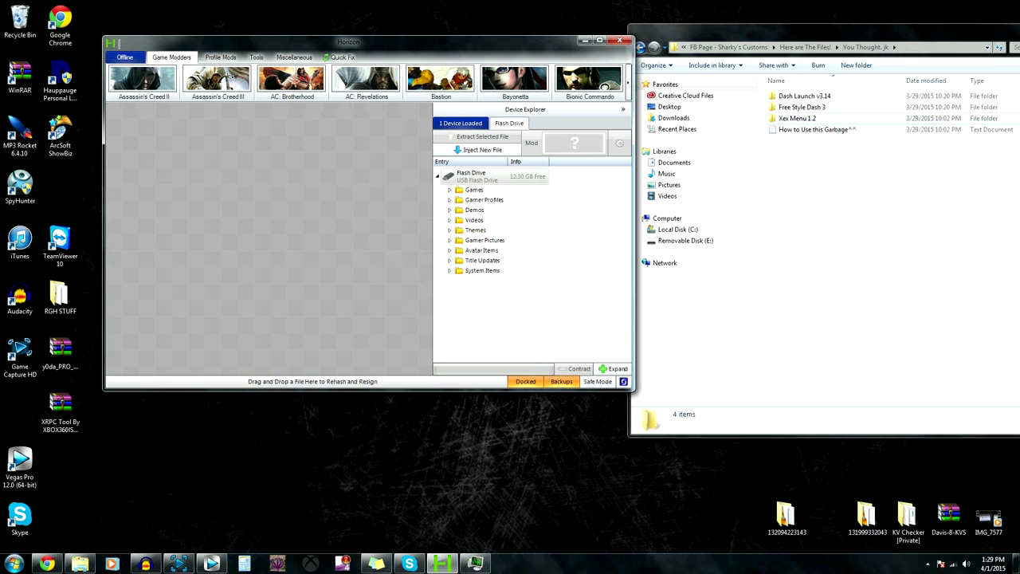
Try to add the whole Xex Menu 1.2 folder to the flash drive in Horizon.
click(797, 118)
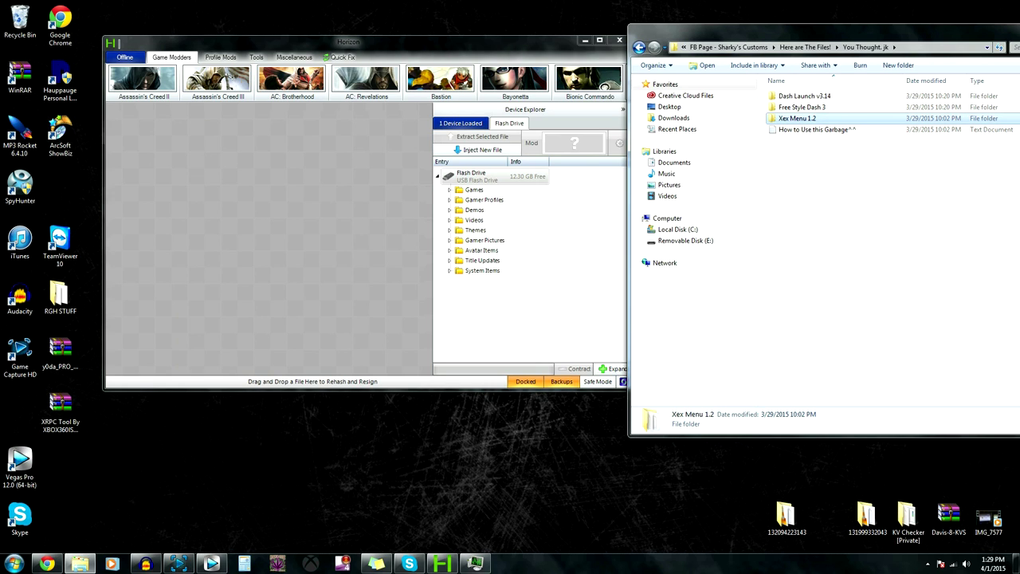
drag(837, 118, 669, 180)
drag(797, 118, 910, 211)
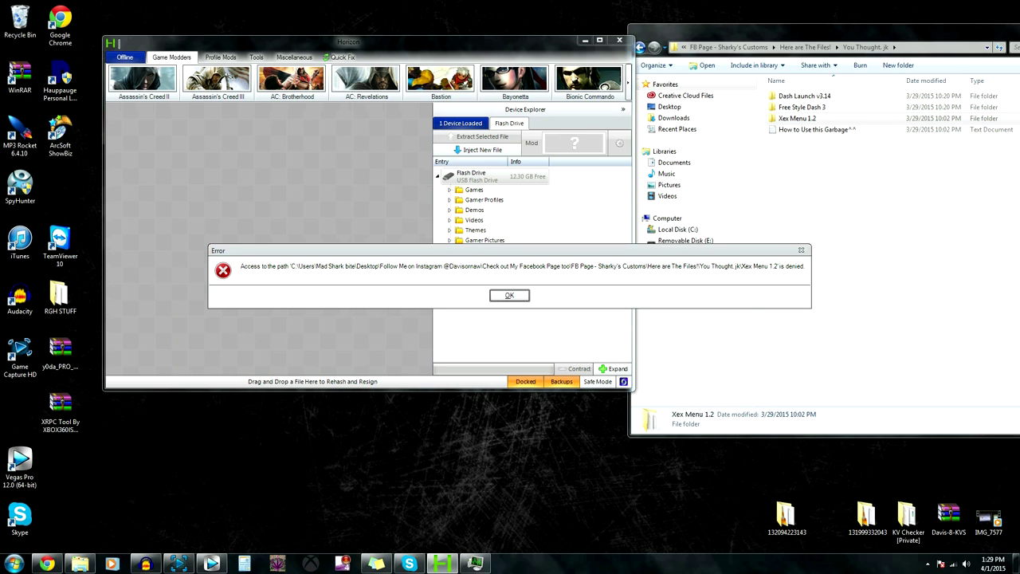
click(509, 295)
Load C0DE99990F586558 from the Xex Menu 1.2 folder into Horizon and try saving it to the flash drive, declining to overwrite the existing copy.
click(797, 118)
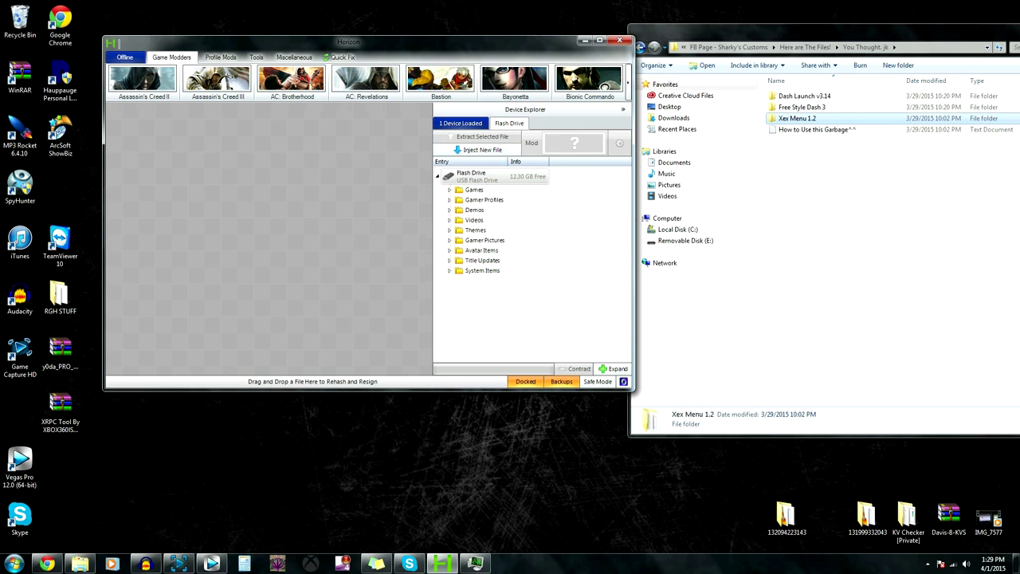
double_click(797, 118)
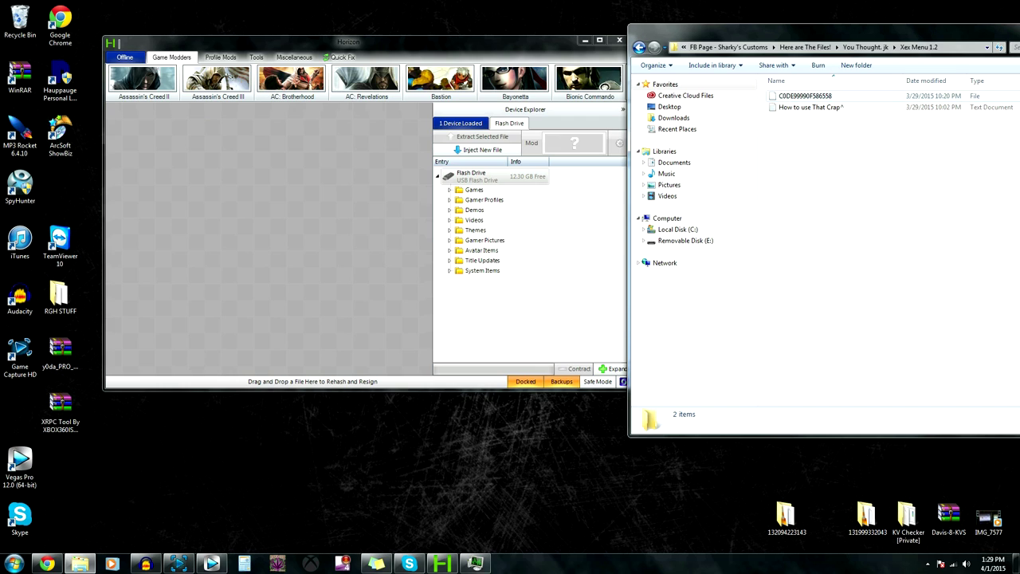
click(805, 96)
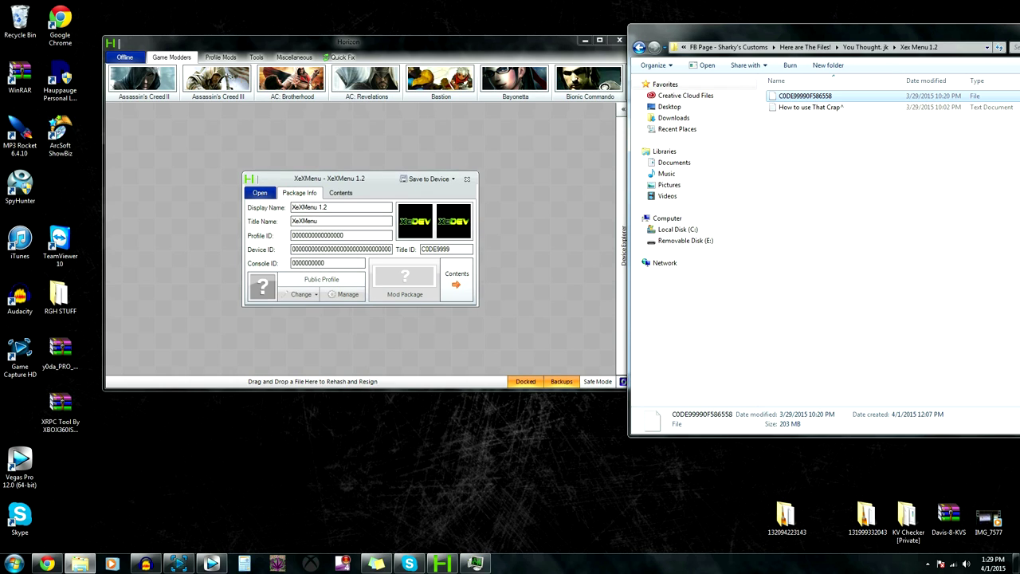
click(428, 179)
click(430, 194)
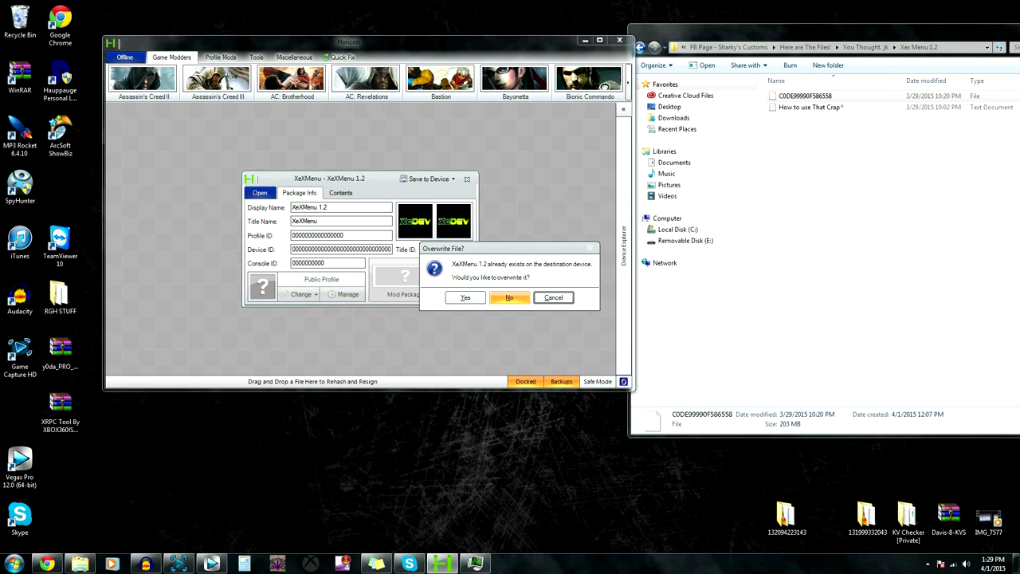
click(510, 298)
click(467, 178)
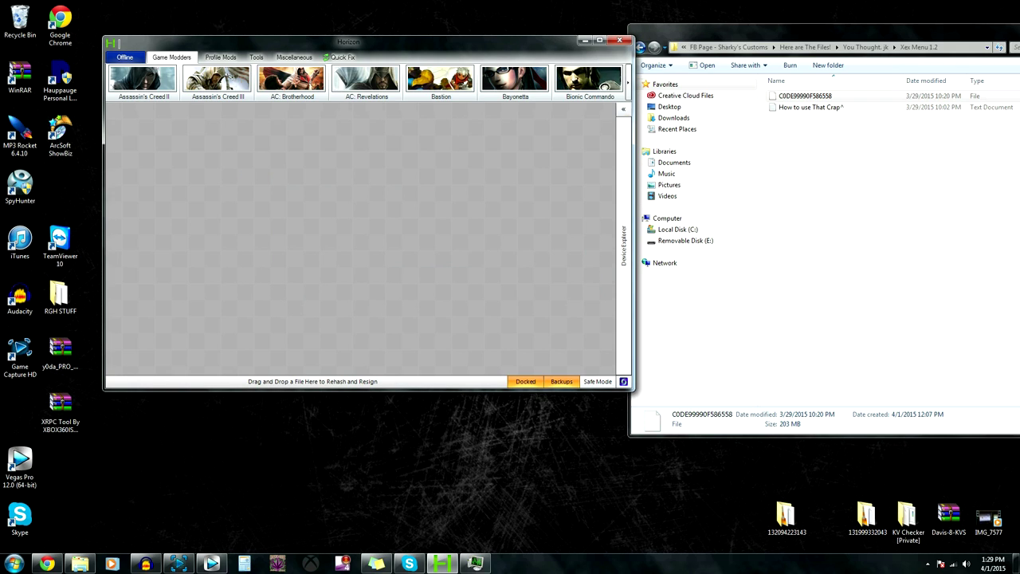
Check the flash drive's Demos folder for XeXMenu 1.2 in the Device Explorer, and minimize Horizon.
click(624, 109)
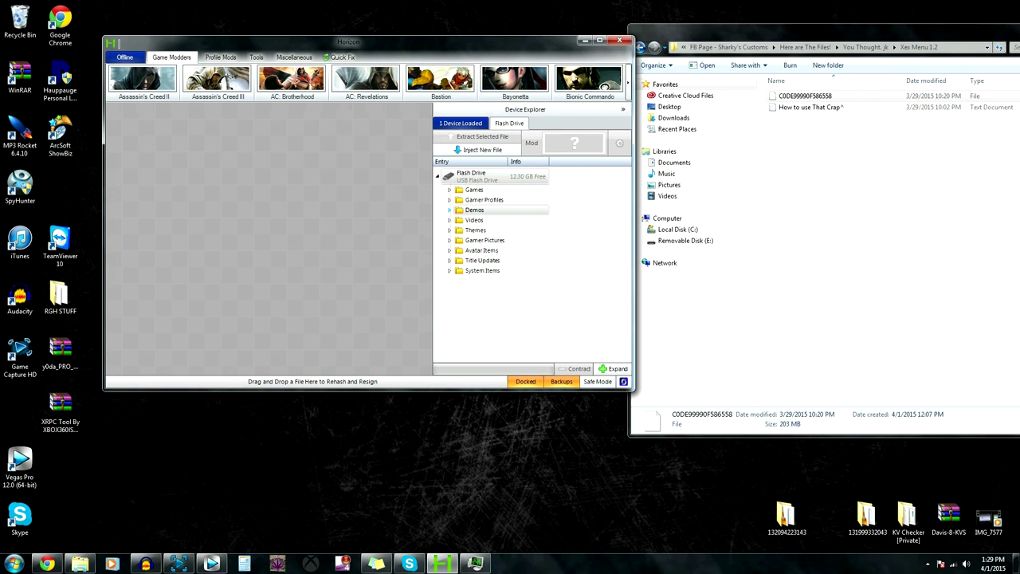
click(449, 209)
click(510, 227)
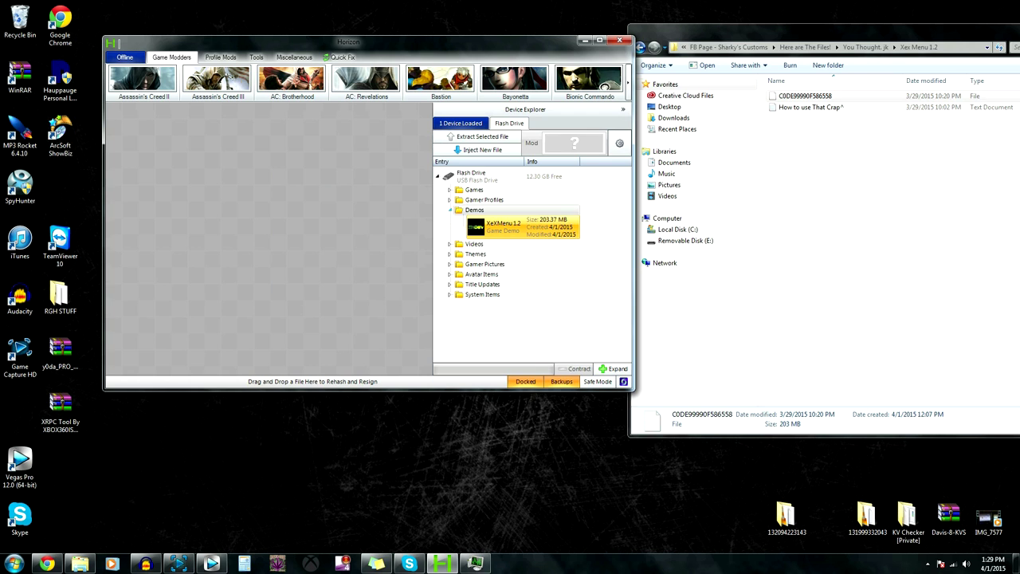
click(450, 210)
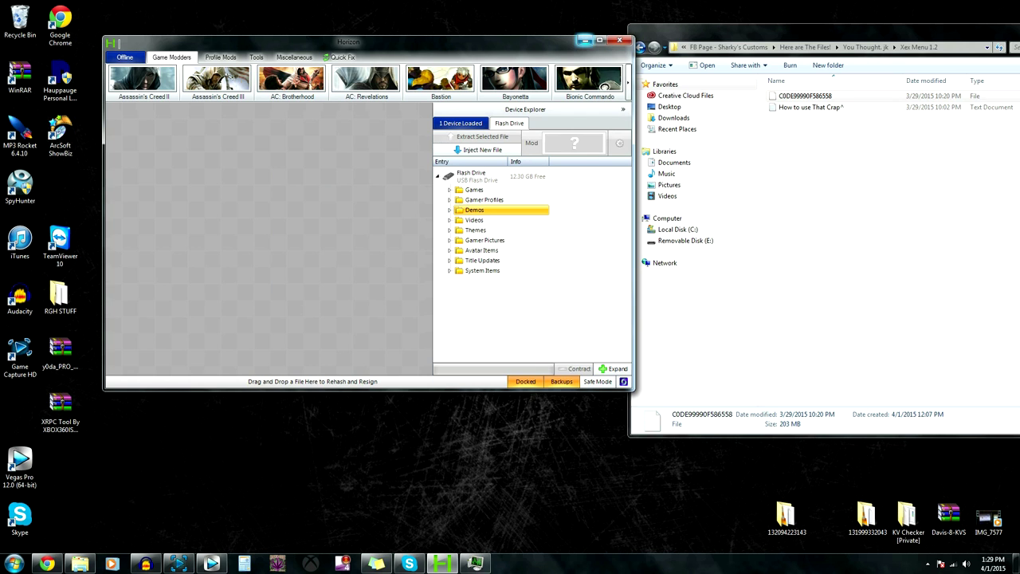
click(585, 41)
Try to copy the Dash Launch v3.14 and Free Style Dash 3 folders to Removable Disk (E:), cancelling the folder merge.
drag(865, 34, 726, 59)
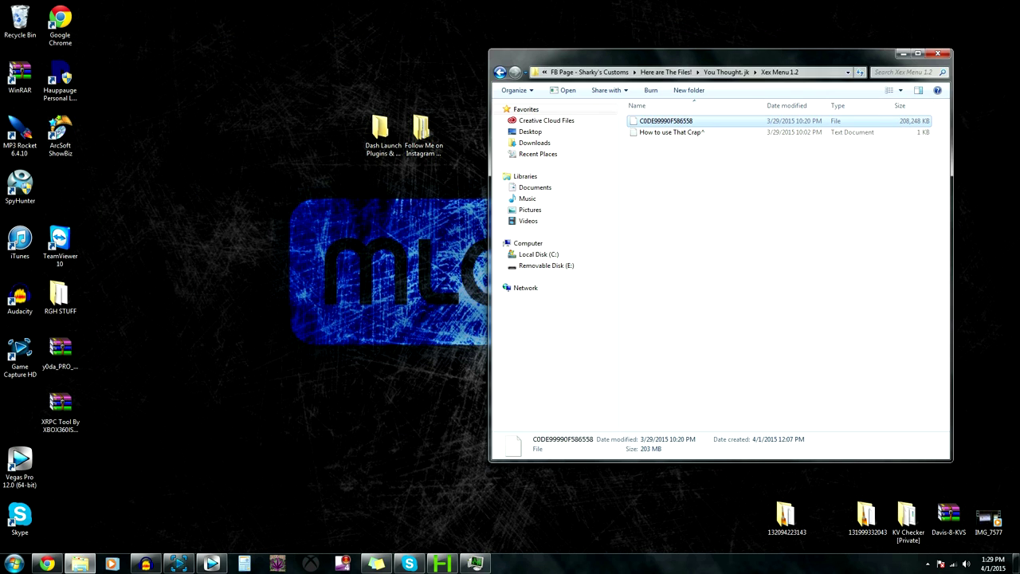
click(726, 72)
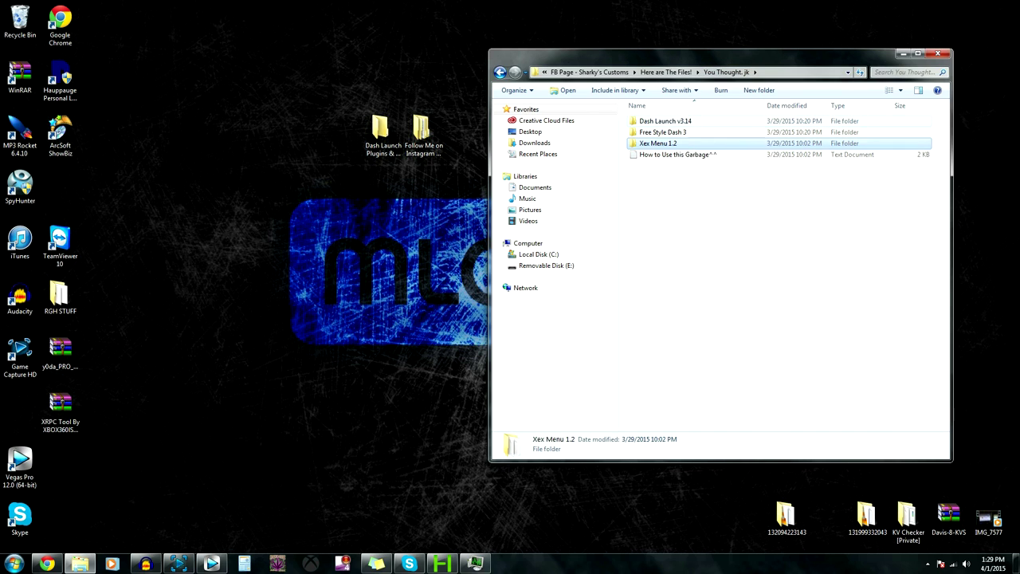
drag(624, 117, 567, 266)
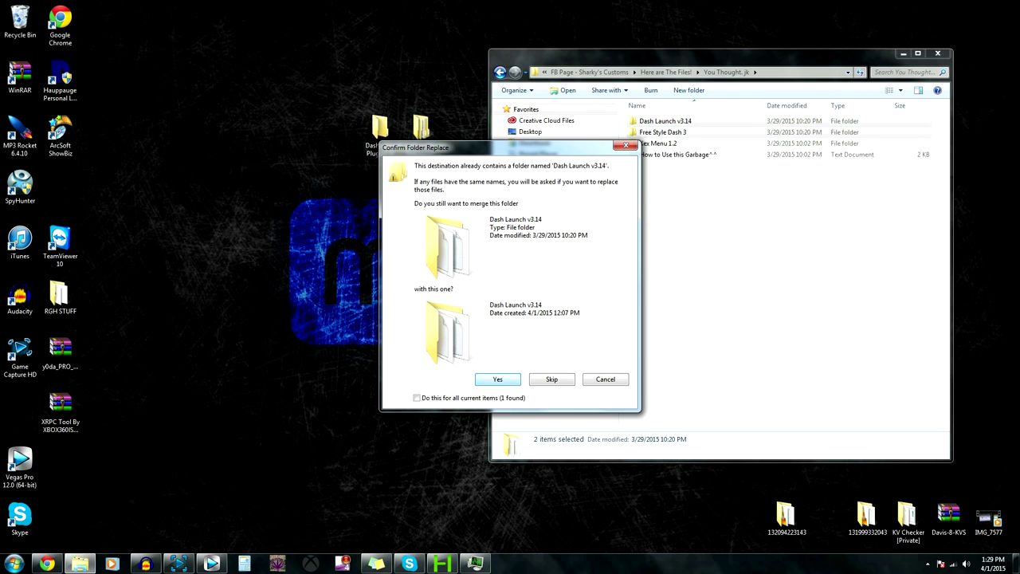
click(605, 379)
click(717, 303)
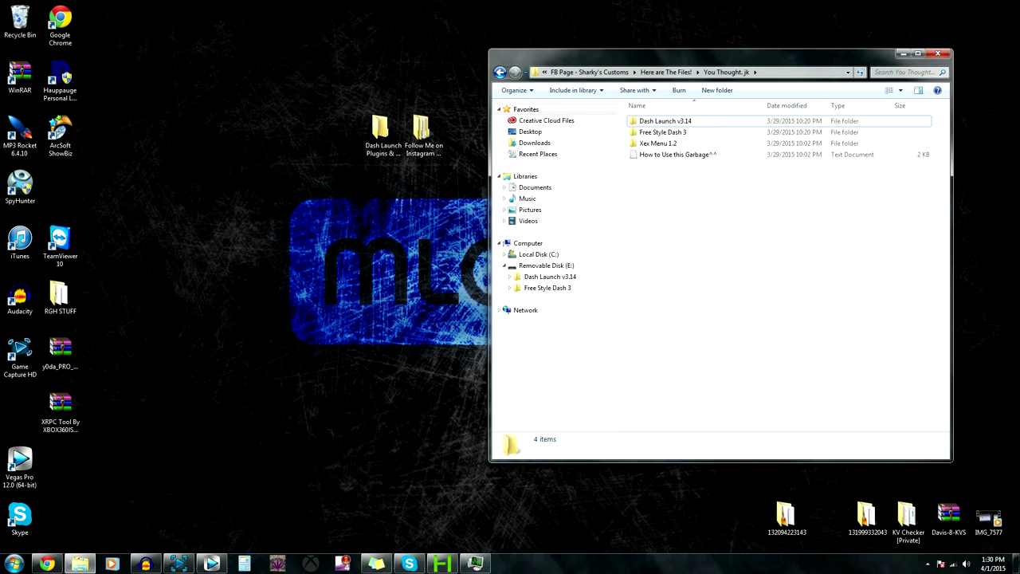
Copy the Dash Launch Plugins & Stealth folder from the desktop to Removable Disk (E:) using a new folder window.
click(937, 54)
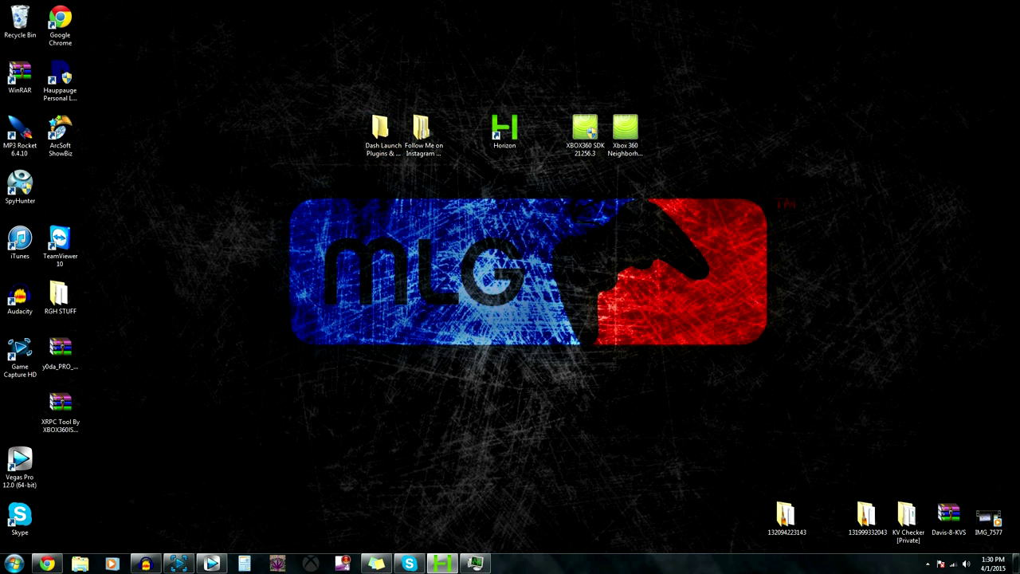
click(80, 564)
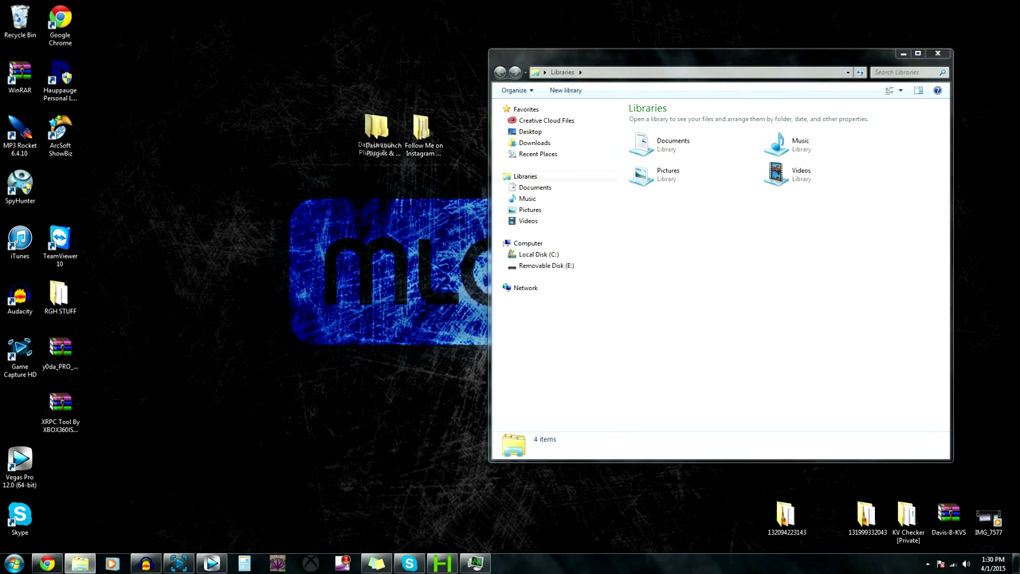
drag(380, 131, 534, 271)
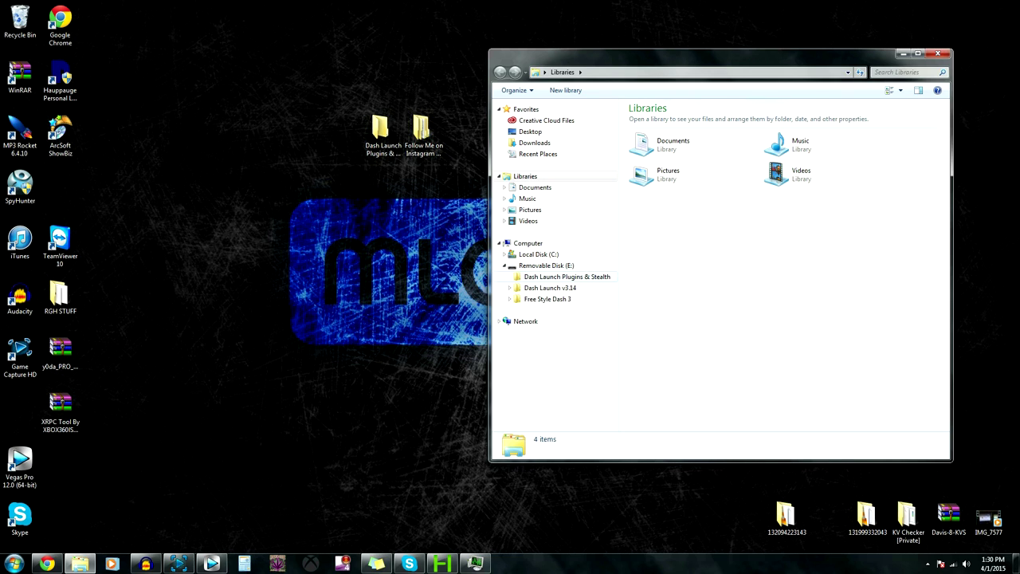
Open the Dash Launch Plugins & Stealth folder on Removable Disk (E:) and examine its files, including xbdm.xex.
click(540, 277)
drag(647, 213, 626, 114)
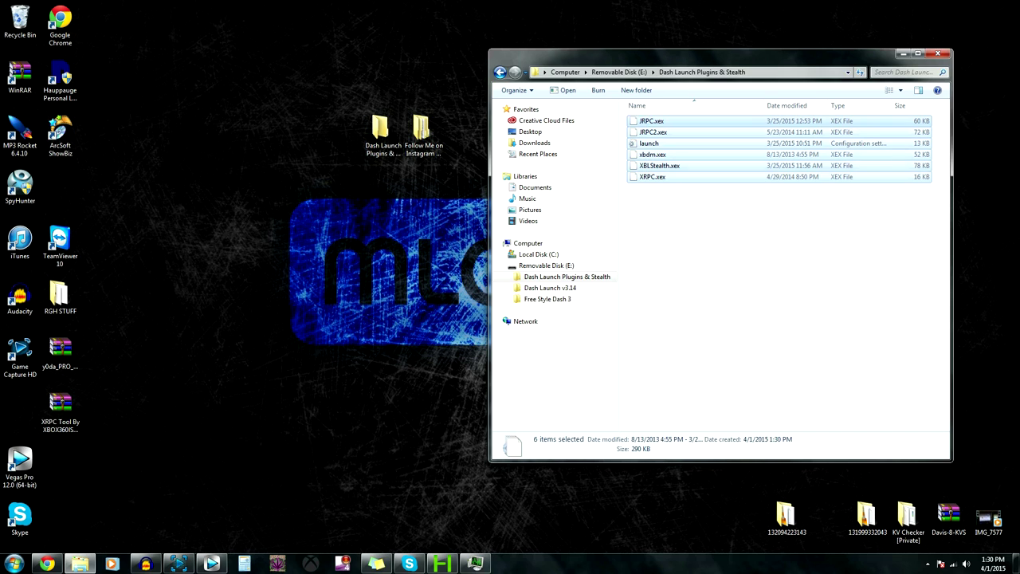
click(637, 213)
drag(664, 190, 649, 155)
click(658, 209)
click(652, 155)
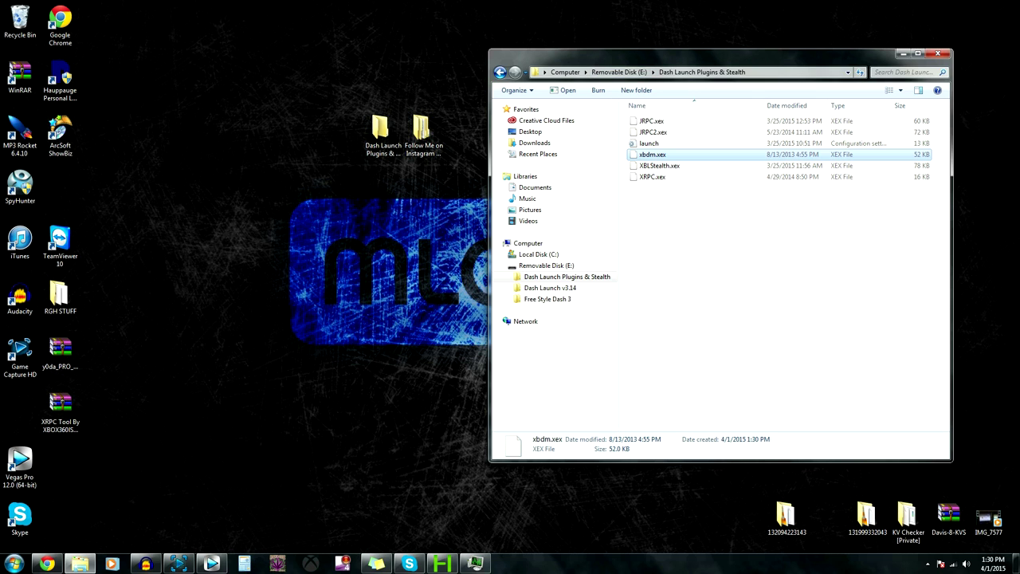
Point out Xbox 360 Neighborhood on the desktop beside xbdm.xex, and leave the Dash Launch Plugins & Stealth folder.
drag(702, 56, 852, 42)
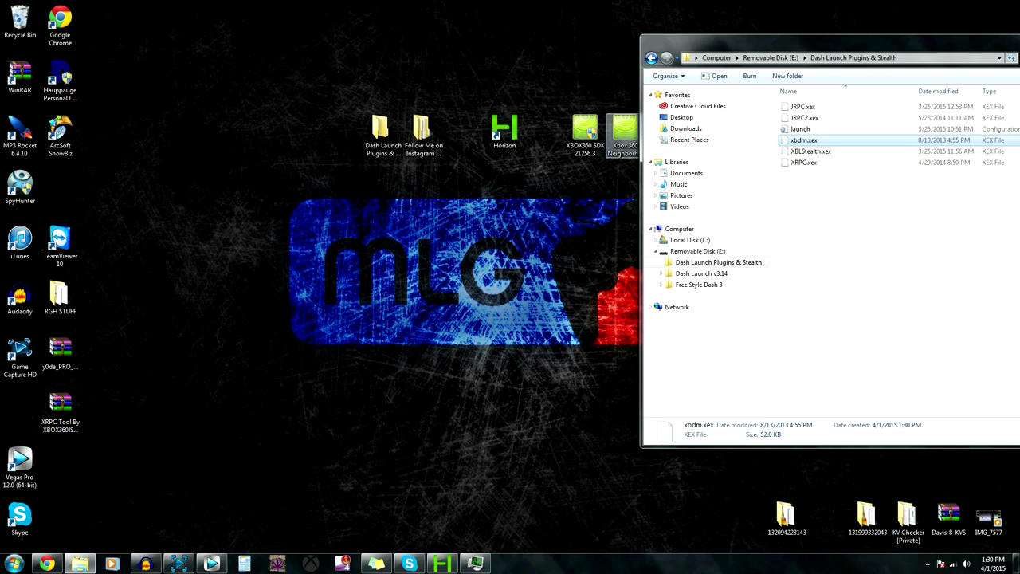
click(625, 129)
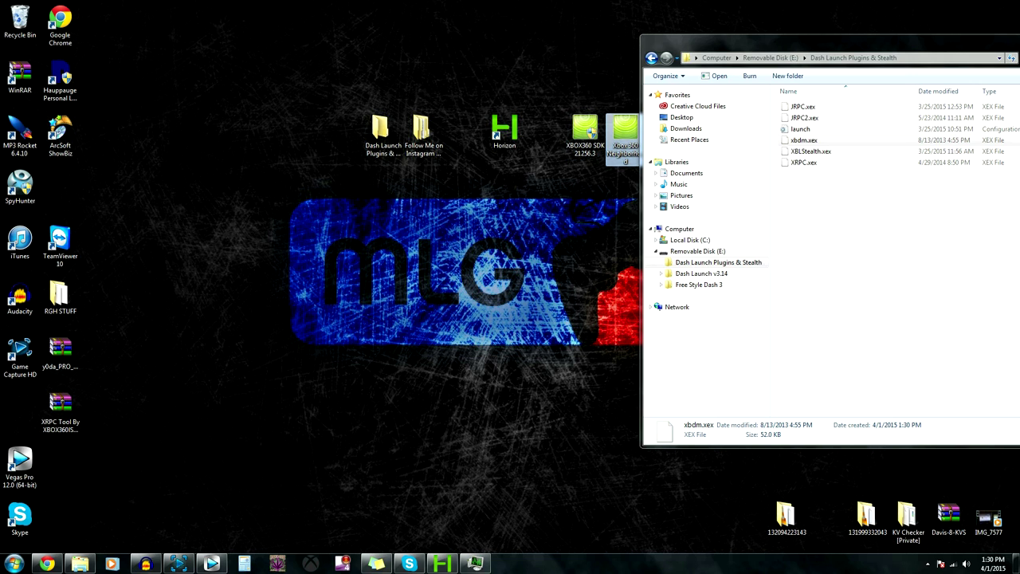
drag(718, 43, 720, 26)
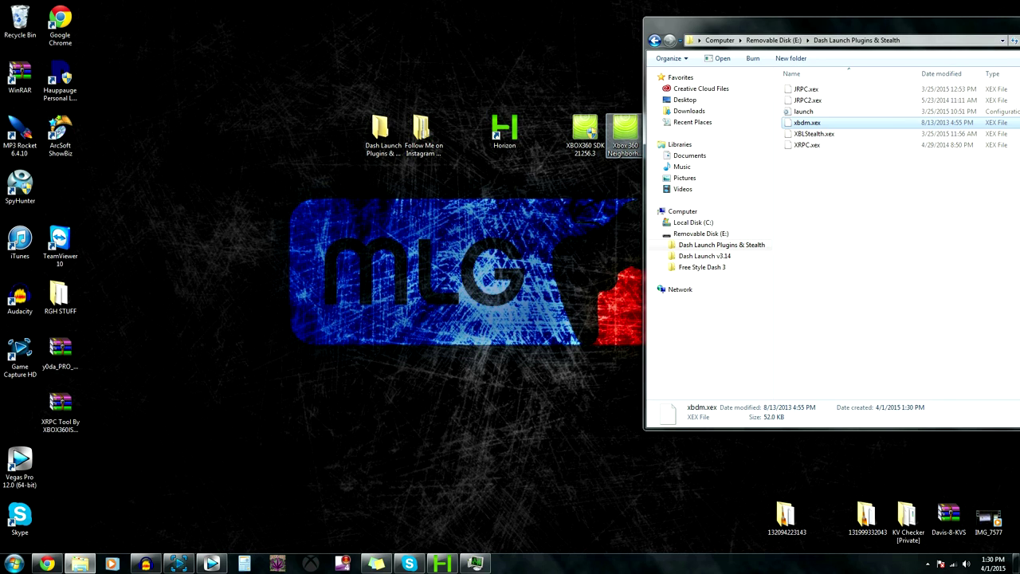
drag(920, 26, 758, 51)
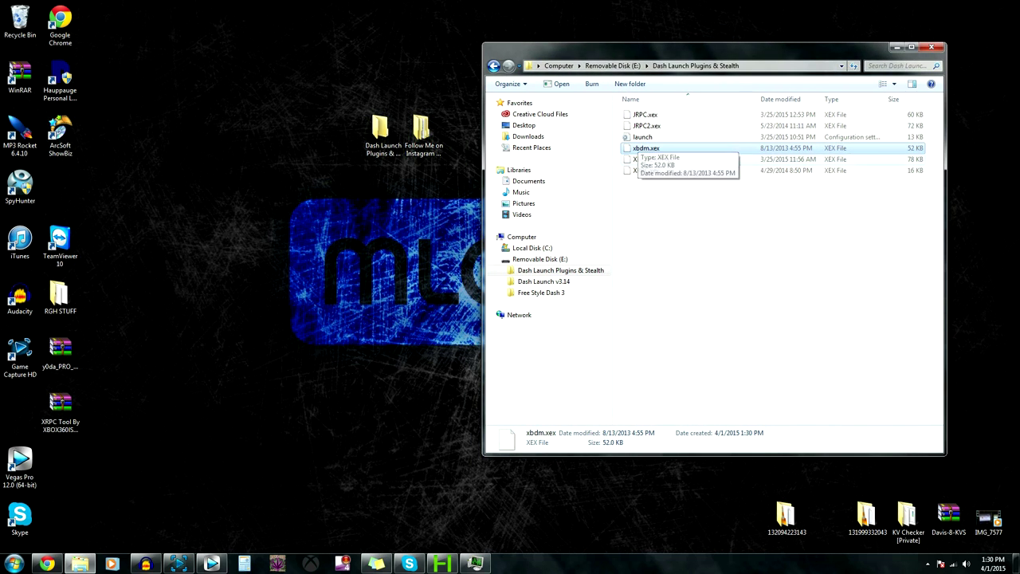
click(493, 66)
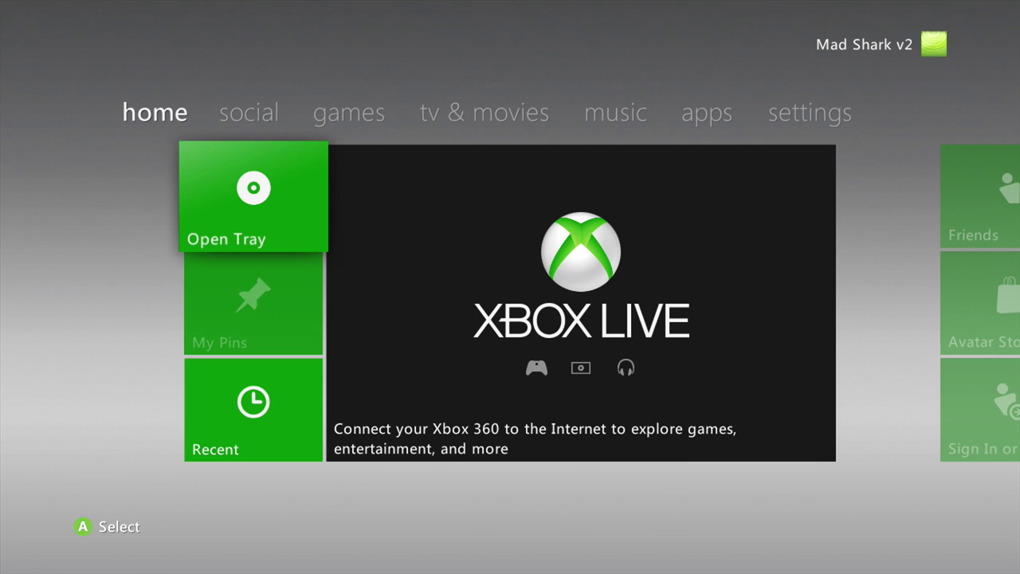
Open the Storage Devices list in the Xbox 360 console's System Settings.
key(Up)
key(Right)
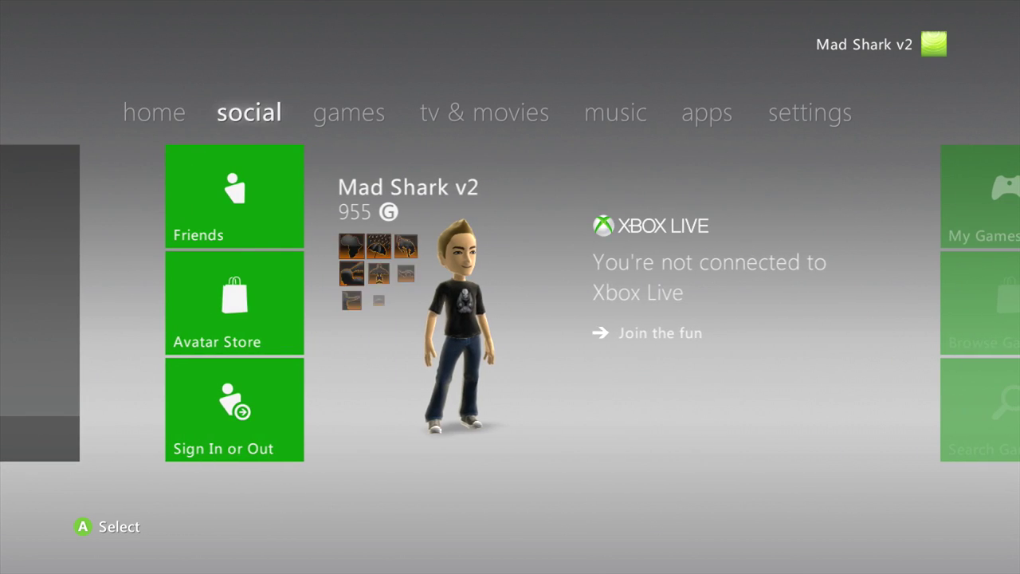
key(Right)
key(Right)
key(Right)
key(Right)
key(Right)
key(Down)
key(Return)
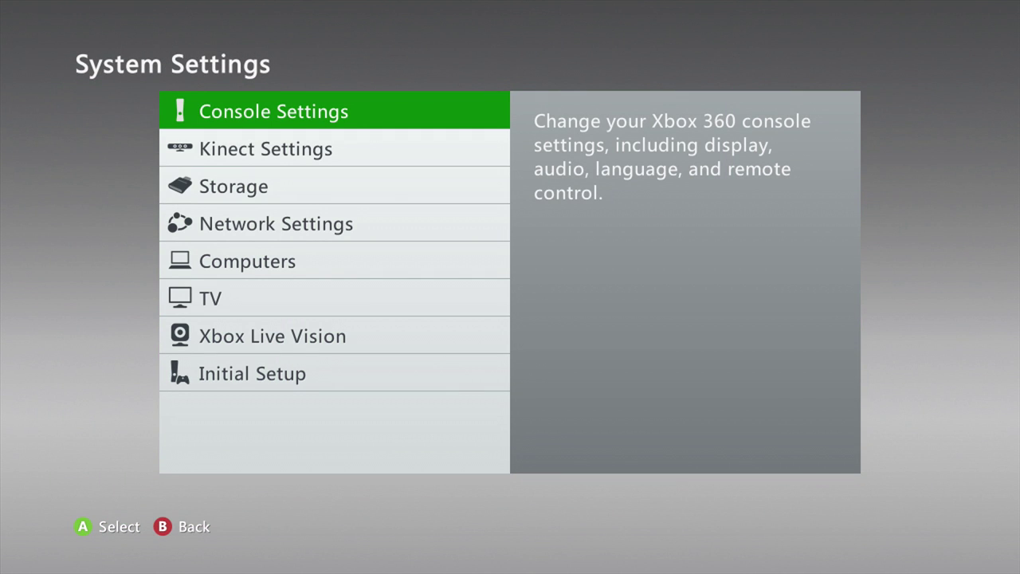
key(Down)
key(Down)
key(Return)
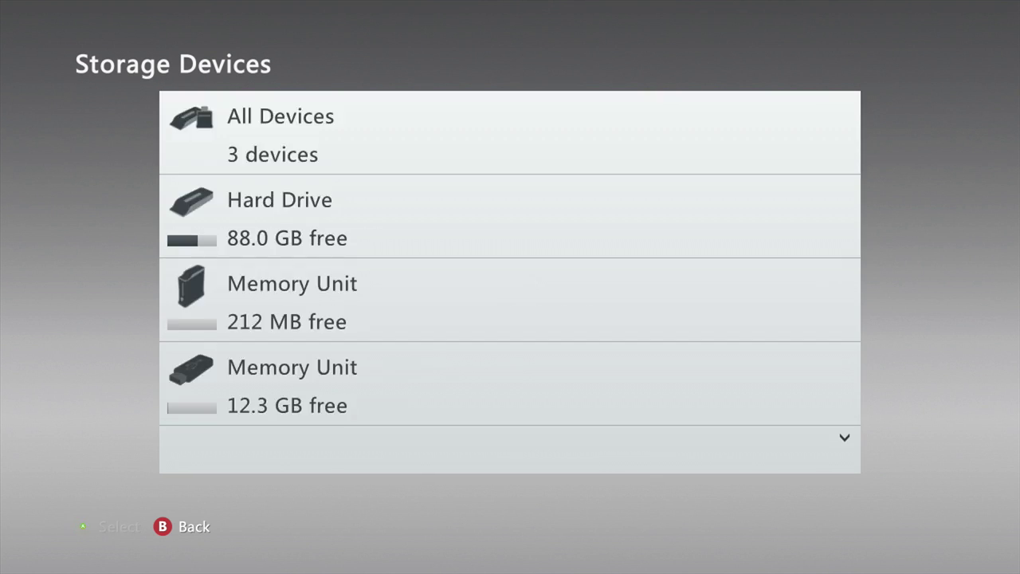
Open the Demos folder on the USB Memory Unit.
key(Down)
key(Down)
key(Down)
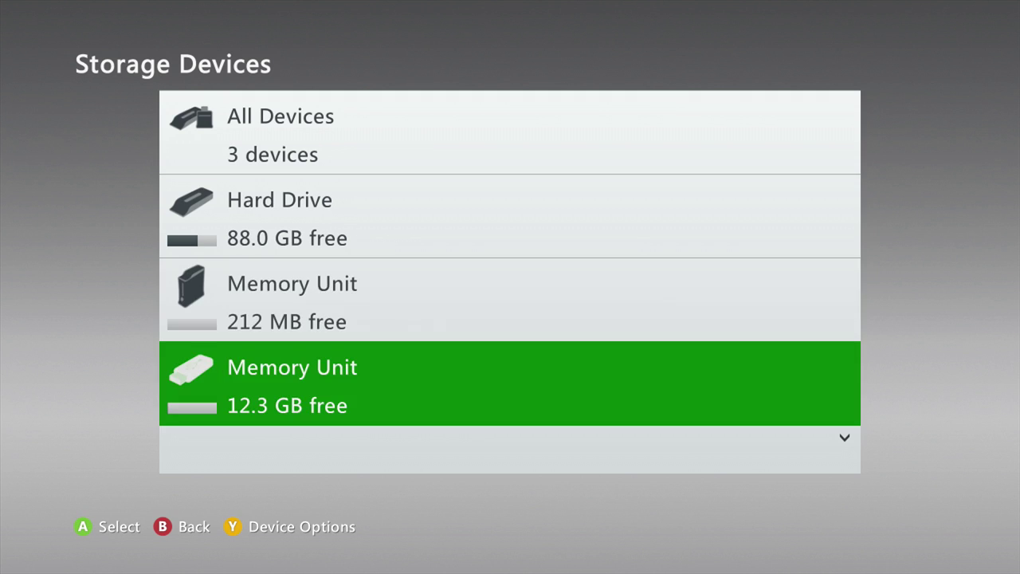
key(Return)
key(Down)
key(Down)
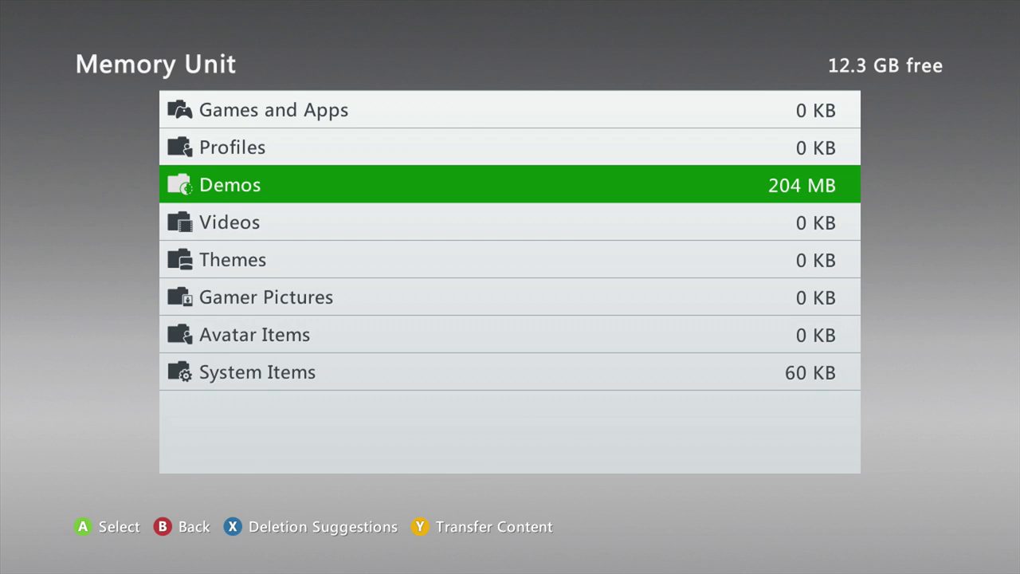
key(Return)
Try to copy XeXMenu 1.2 from the USB Memory Unit to the Hard Drive, declining to replace the existing item.
key(Return)
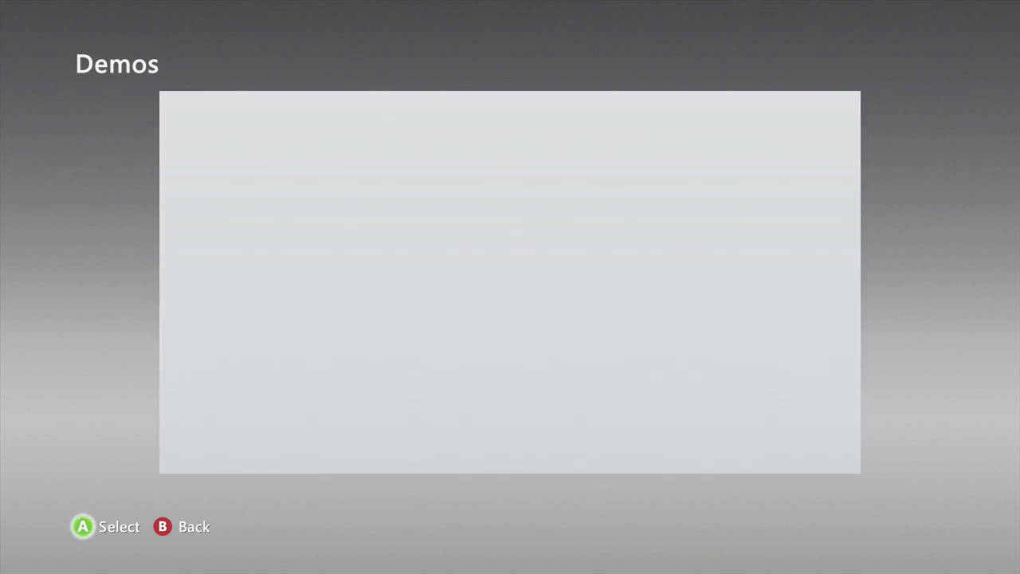
key(Return)
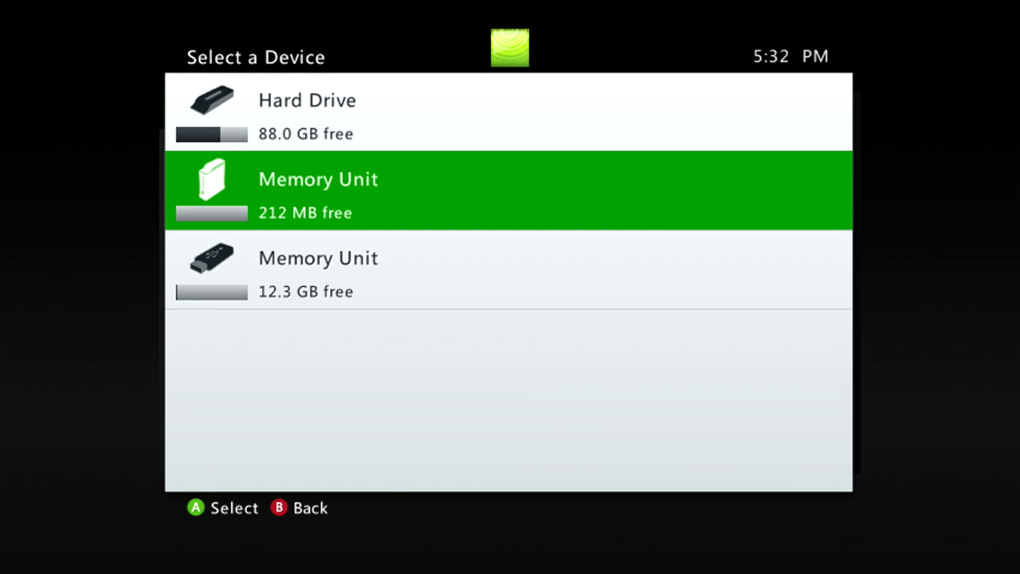
key(Up)
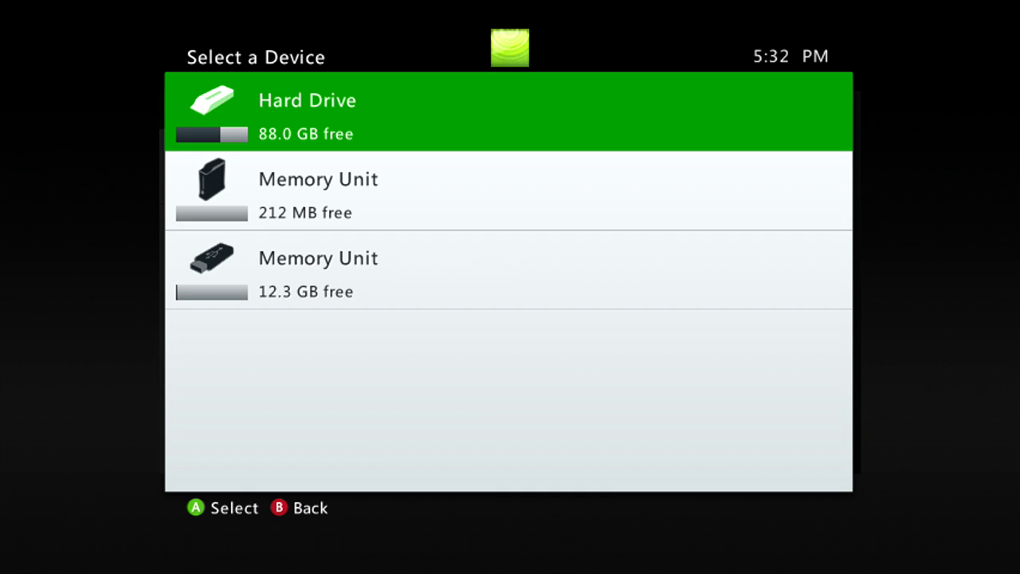
key(Return)
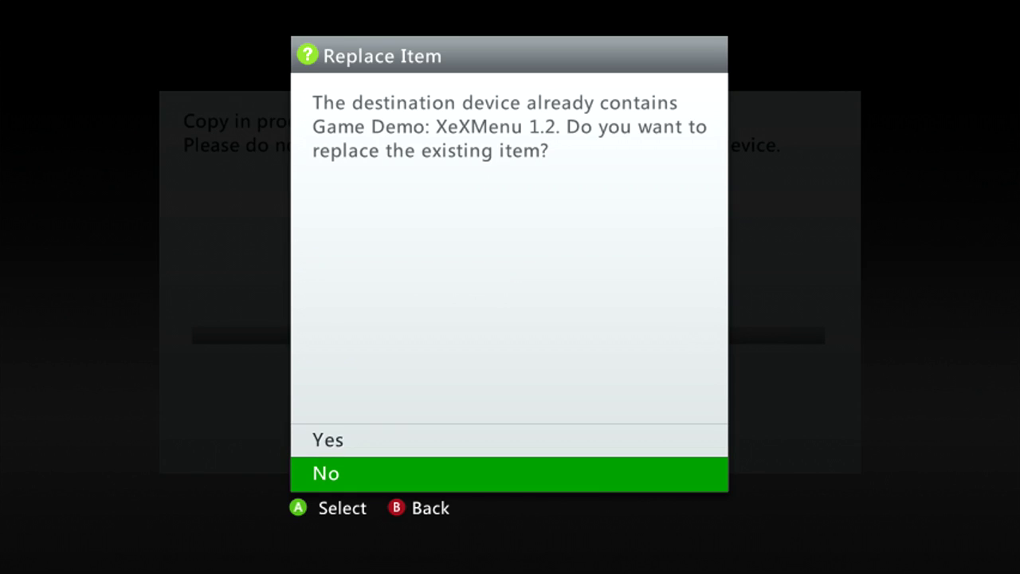
key(Return)
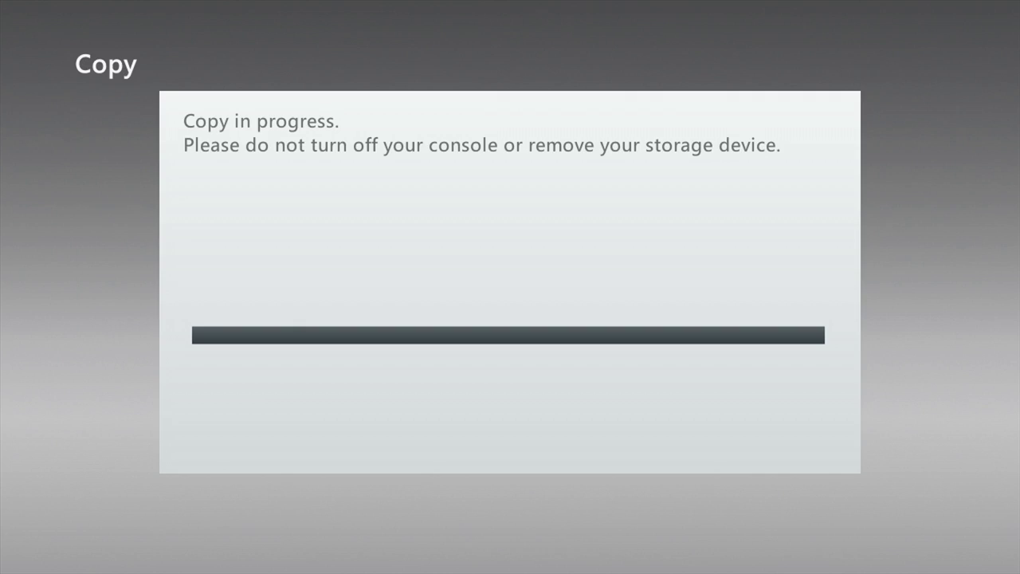
Leave the storage and system settings and launch the first XeXMenu 1.2 entry in My Games.
key(Escape)
key(Escape)
key(Escape)
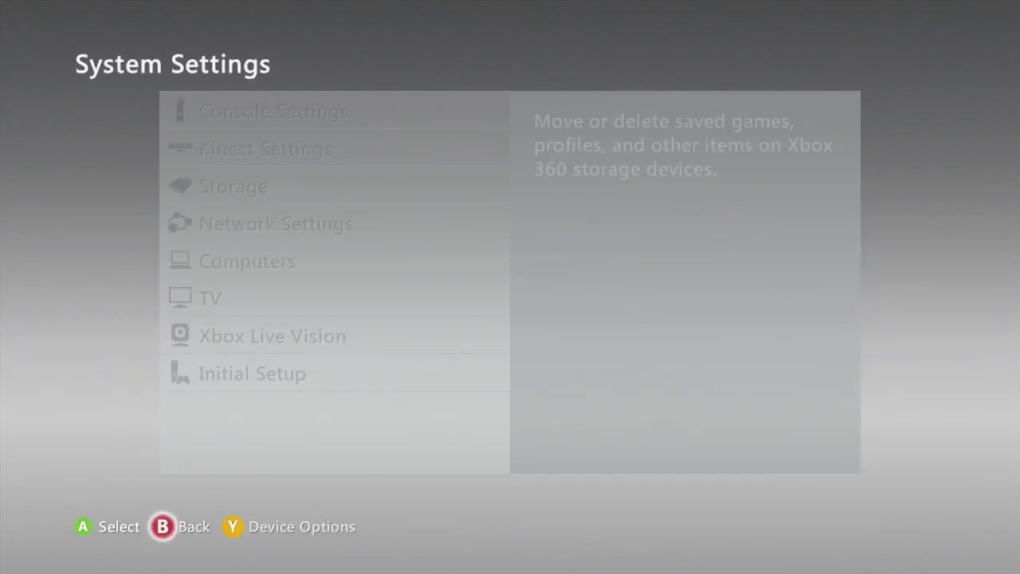
key(Left)
key(Left)
key(Left)
key(Left)
key(Return)
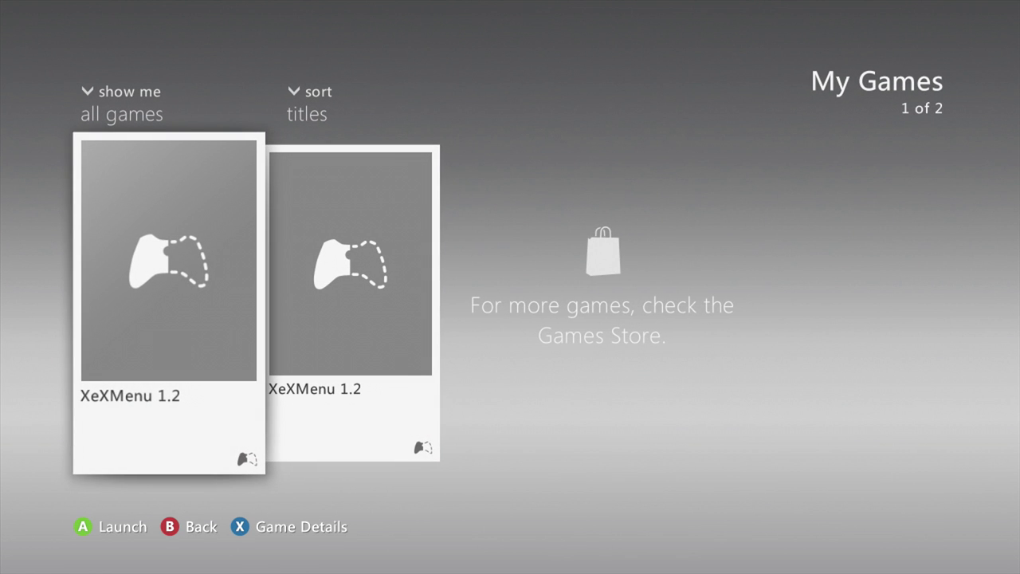
key(Return)
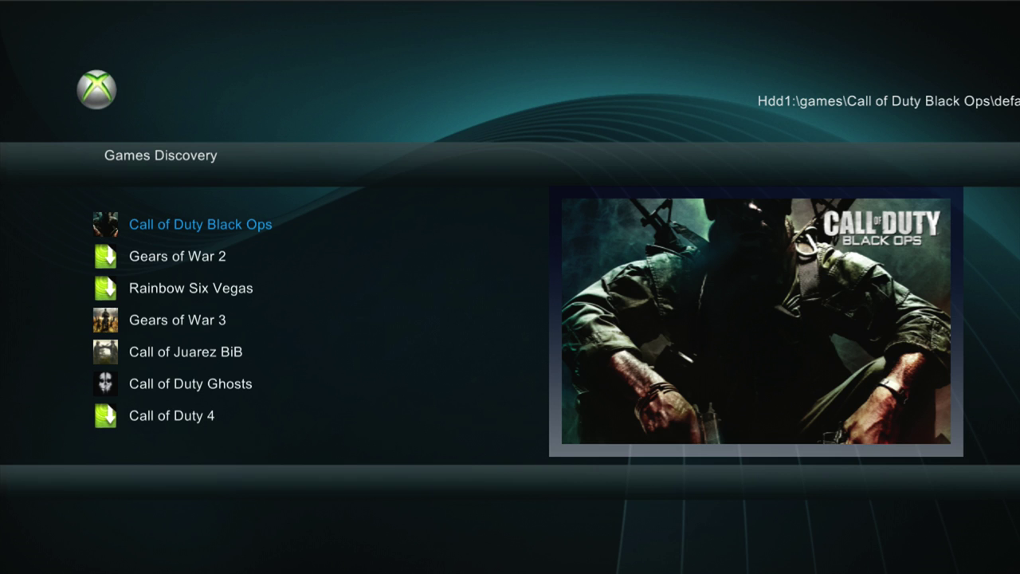
View the Usb0: folders and switch the XeXMenu file browser to the Hdd1: drive.
key(Left)
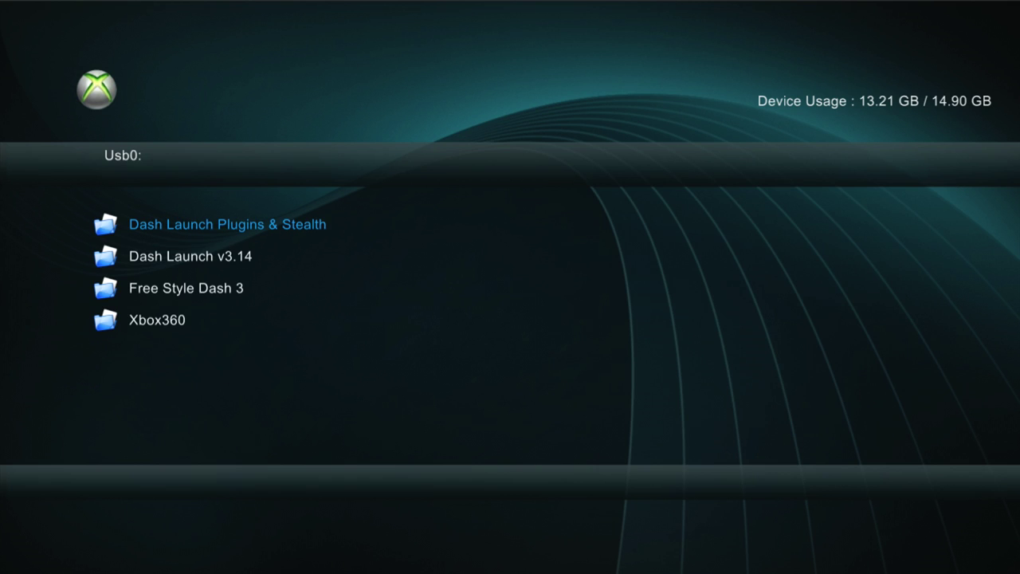
key(Right)
key(Left)
key(x)
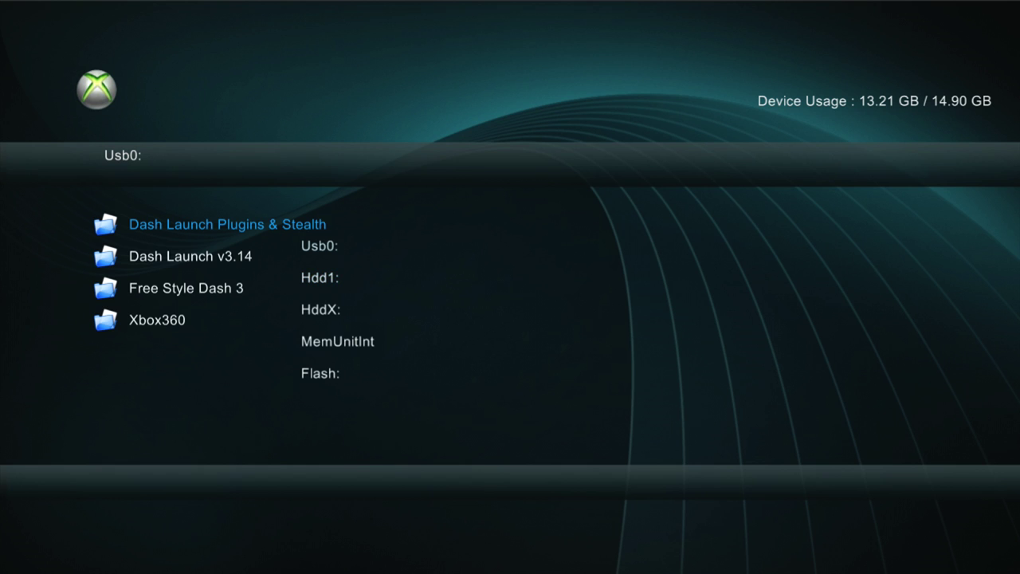
key(Down)
key(Up)
key(Down)
key(Up)
key(Down)
key(Return)
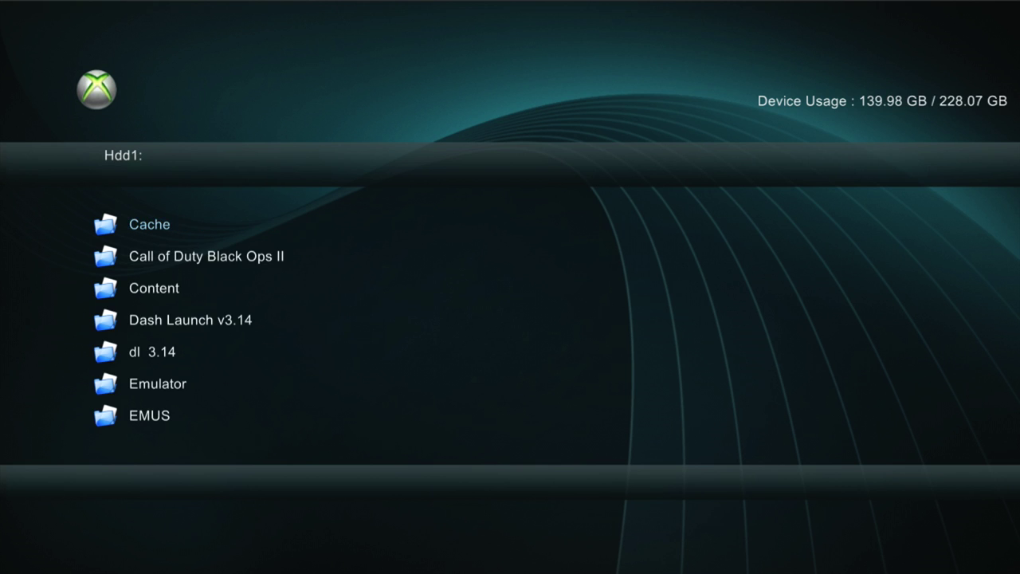
Look through the folders and files in the root of Hdd1: and return to the start of the list.
key(Down)
key(Down)
key(Down)
key(Down)
key(Down)
key(Down)
key(Down)
key(Down)
key(Down)
key(Down)
key(Down)
key(Down)
key(Down)
key(Down)
key(Down)
key(Down)
key(Down)
key(Down)
key(Down)
key(Down)
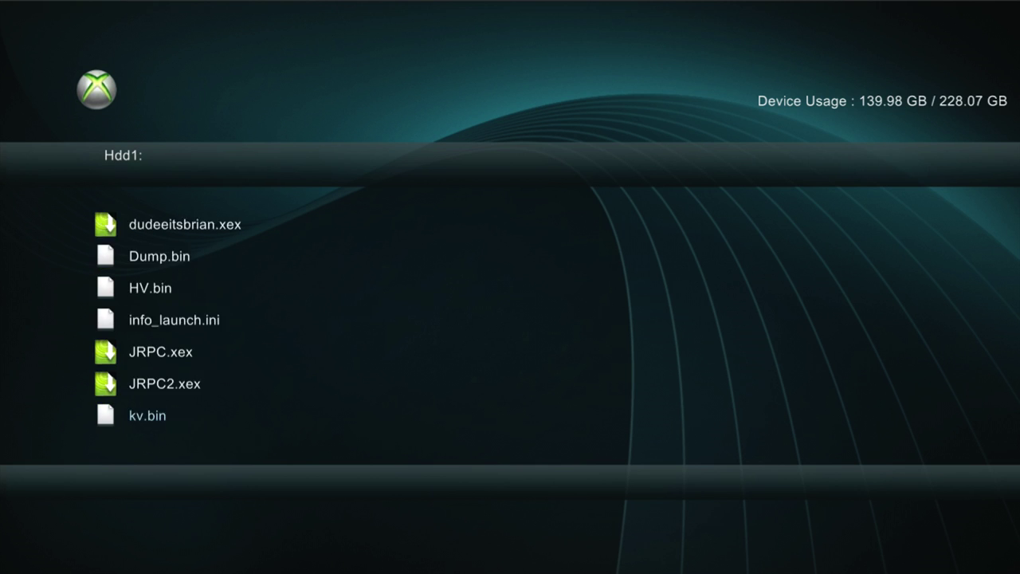
key(Down)
key(Down)
key(Down)
key(Down)
key(Down)
key(Down)
key(Down)
key(Page_Up)
key(Up)
key(Up)
key(Up)
key(Up)
key(Up)
key(Up)
key(Up)
key(Up)
key(Up)
key(Up)
key(Up)
key(Up)
key(Up)
key(Up)
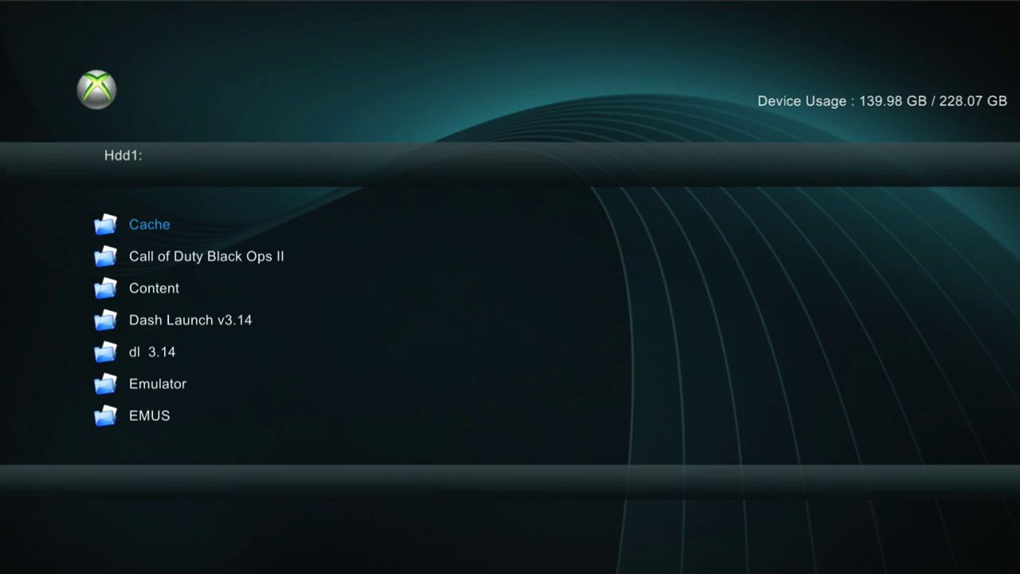
Check the available drives and go to the IP Address entry on XeXMenu's Configuration page.
key(x)
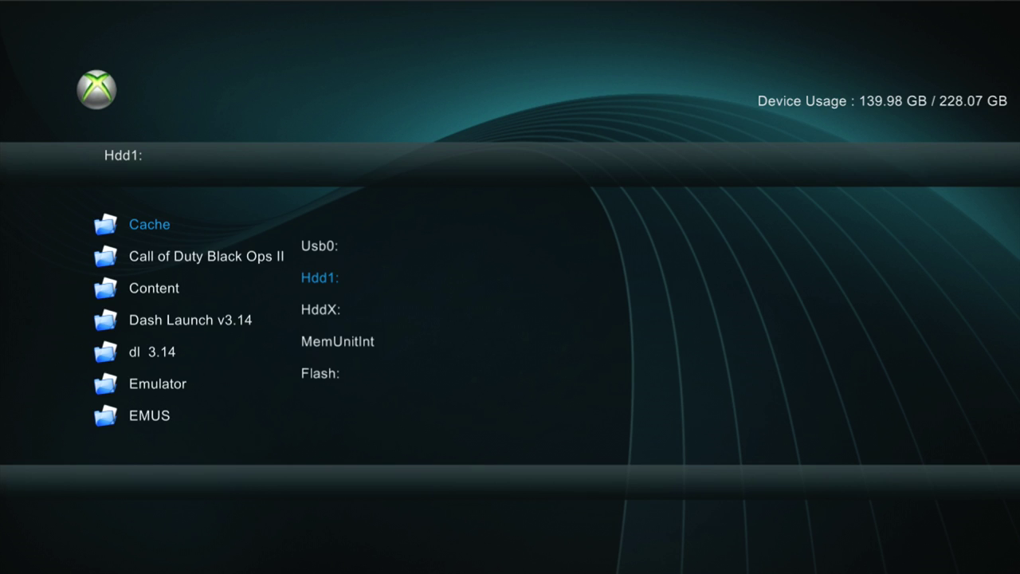
key(Escape)
key(Right)
key(Left)
key(Left)
key(Page_Up)
key(Page_Down)
key(Page_Down)
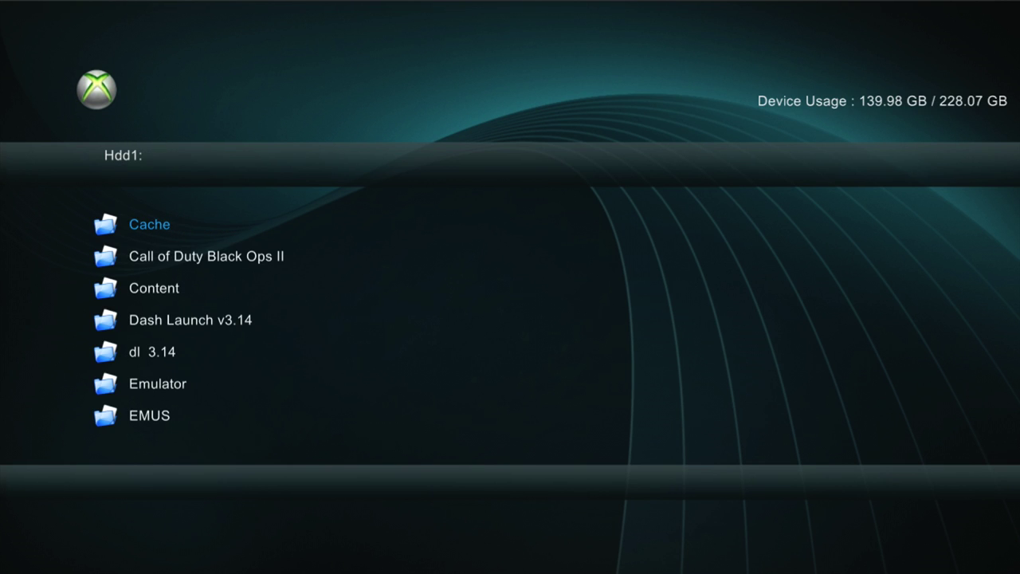
key(Page_Down)
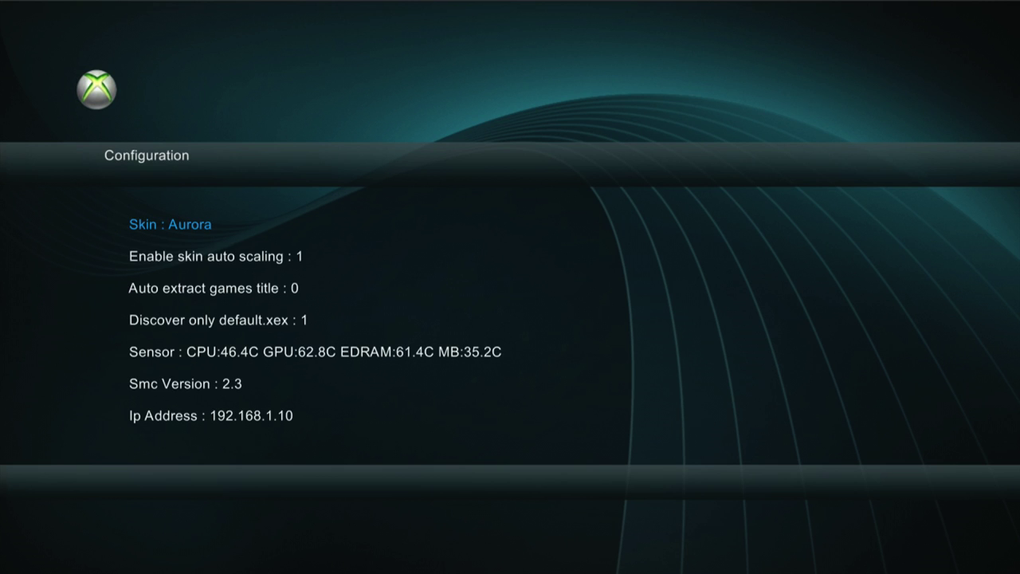
key(Page_Up)
key(Page_Down)
key(Up)
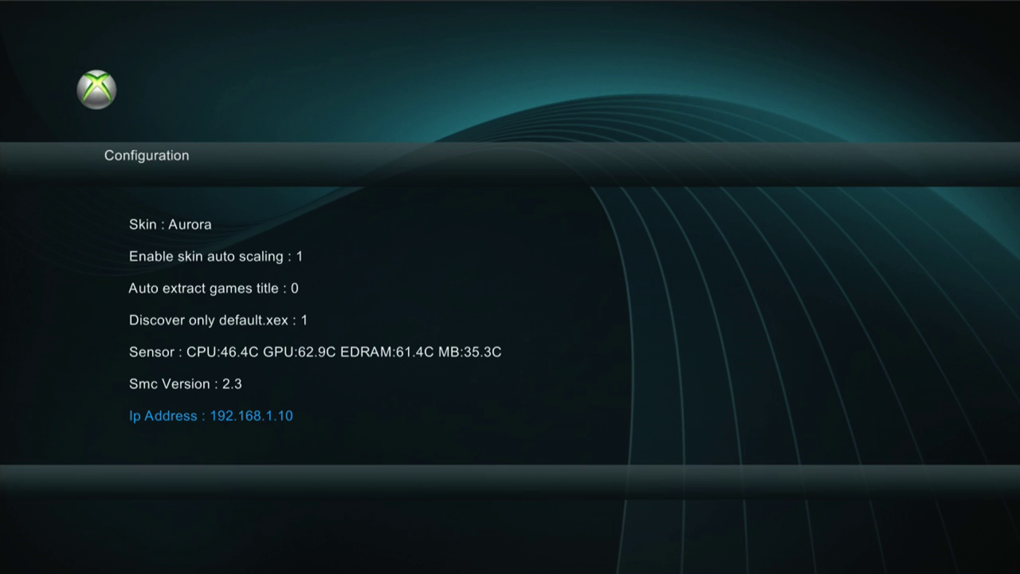
Return from the Configuration page to the Hdd1: listing and look through its folders.
key(Escape)
key(Down)
key(Down)
key(Down)
key(Down)
key(Down)
key(Down)
key(Down)
key(Down)
key(Down)
key(Down)
key(Down)
key(Down)
key(Escape)
key(Right)
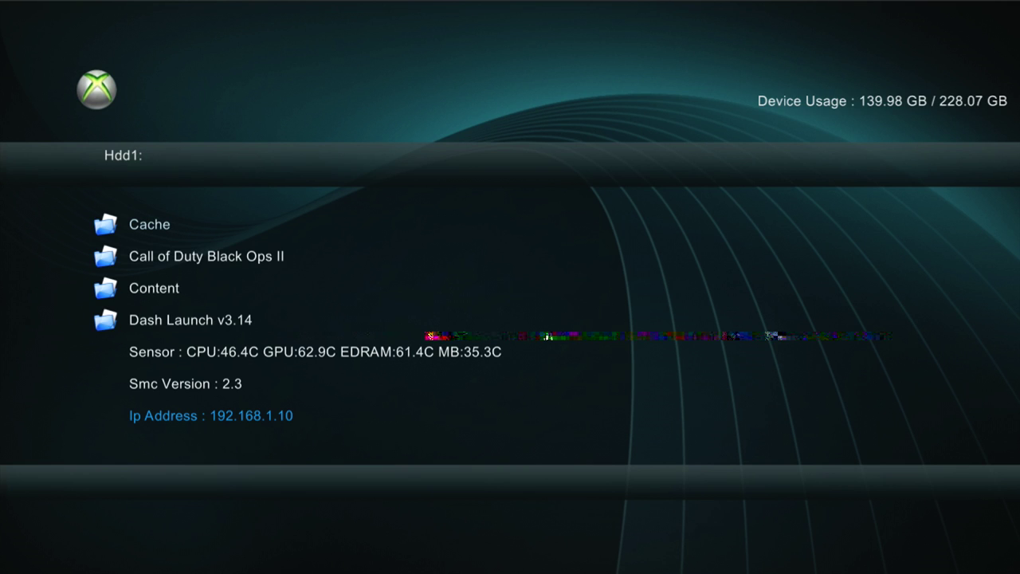
key(Up)
key(Up)
key(Up)
key(Up)
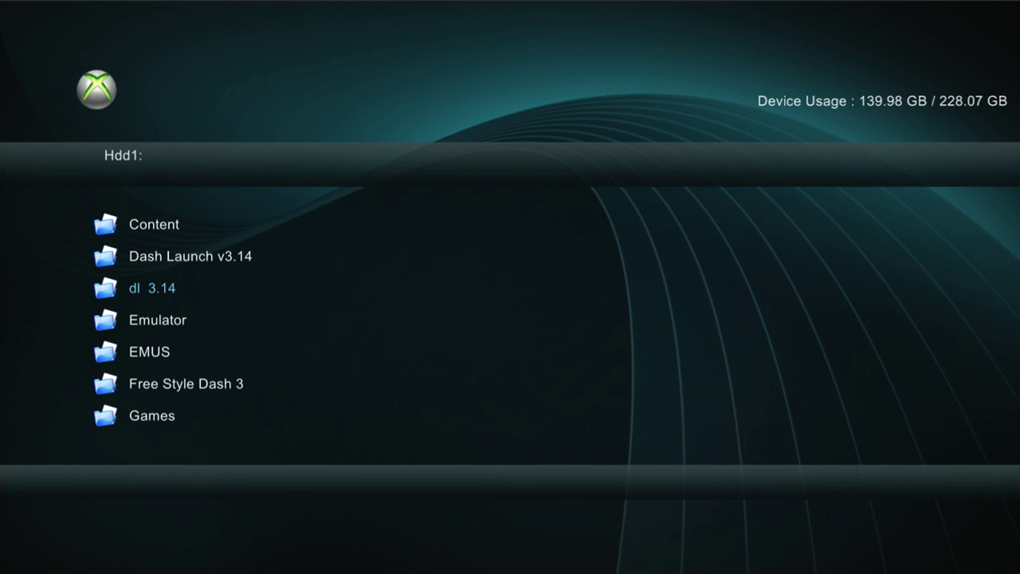
Switch the file browser to the Usb0: drive.
key(Left)
key(Right)
key(x)
key(Up)
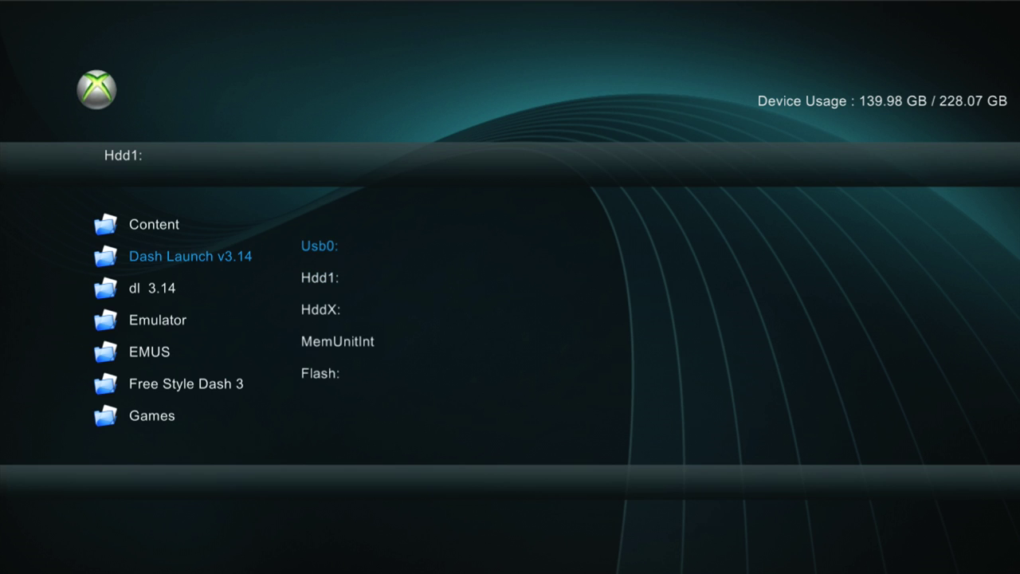
key(Return)
Copy the Dash Launch v3.14 folder on Usb0: as the copy source.
key(Down)
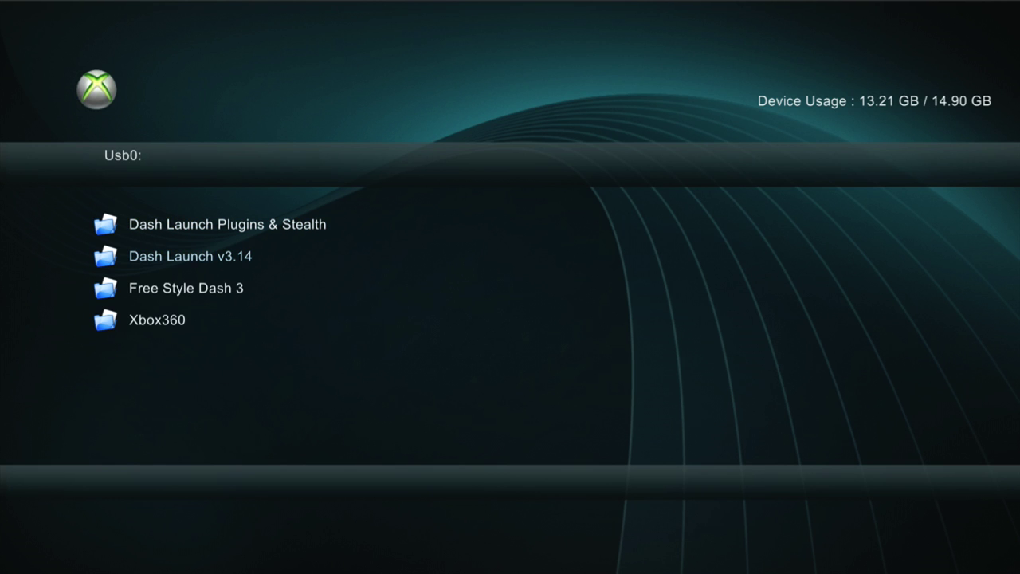
key(Down)
key(Up)
key(Down)
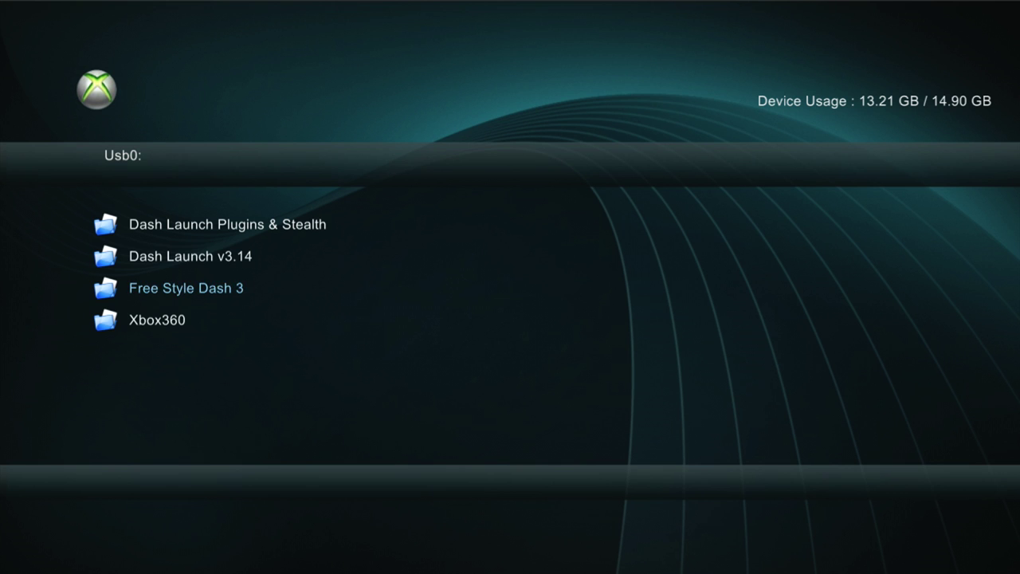
key(Up)
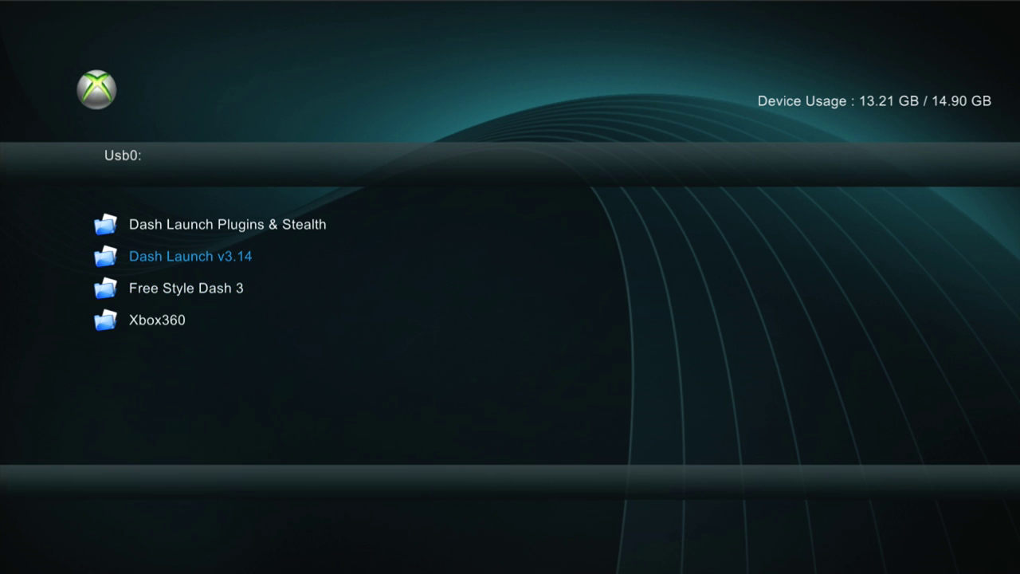
key(Down)
key(Up)
key(y)
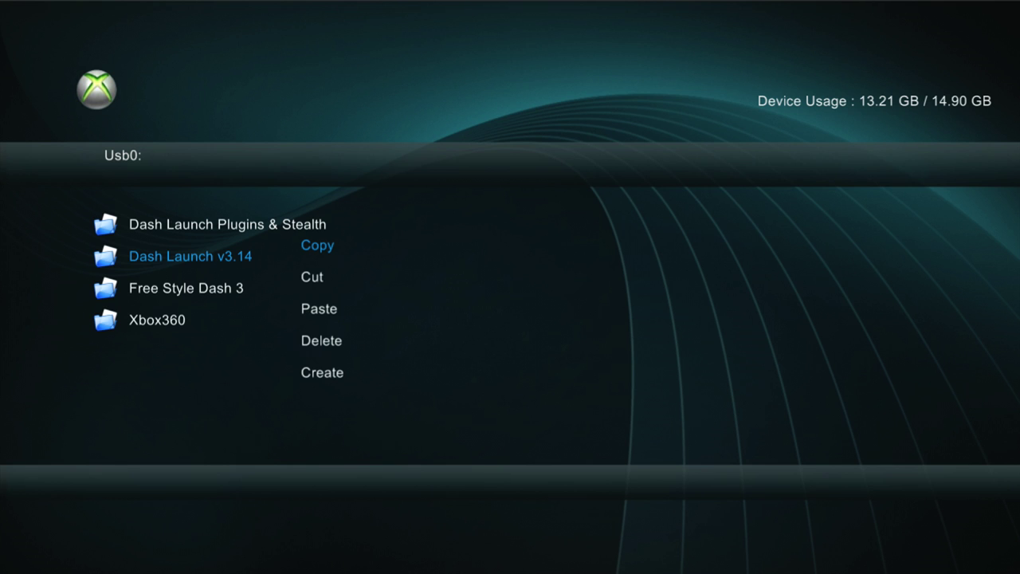
key(Return)
Switch to the Hdd1: drive and bring up the paste operation for the copied Dash Launch v3.14 folder without pasting it.
key(x)
key(Down)
key(Return)
key(Menu)
key(Down)
key(Down)
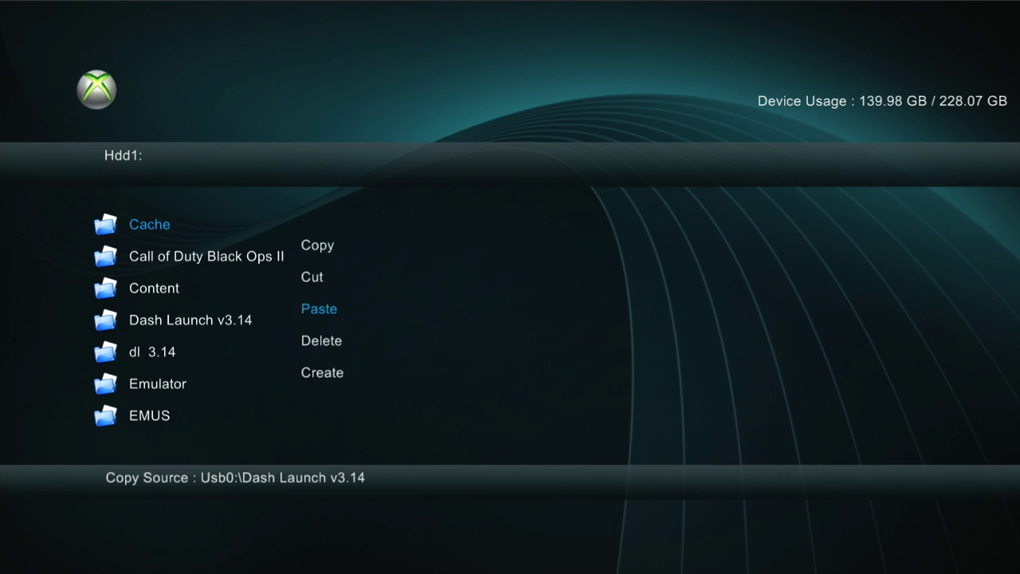
key(Escape)
Switch back to the Usb0: drive and open the Dash Launch Plugins & Stealth folder.
key(Escape)
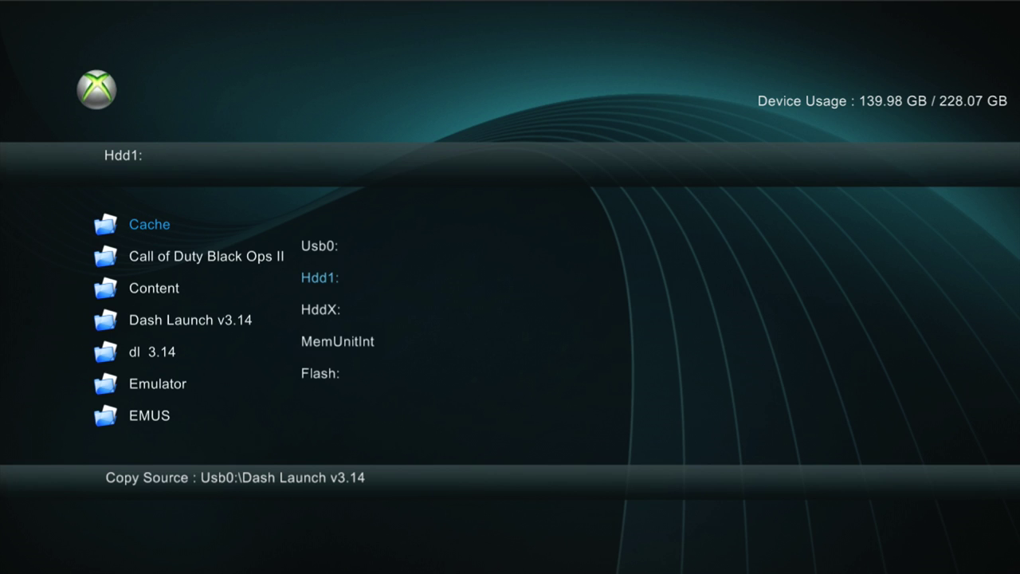
key(Up)
key(Down)
key(Up)
key(Return)
key(Down)
key(Up)
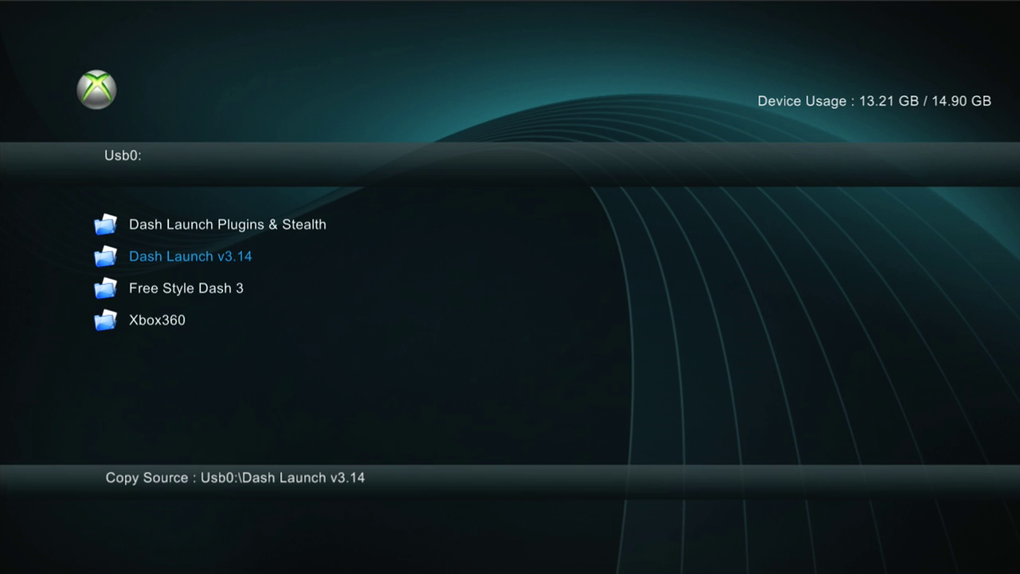
key(Up)
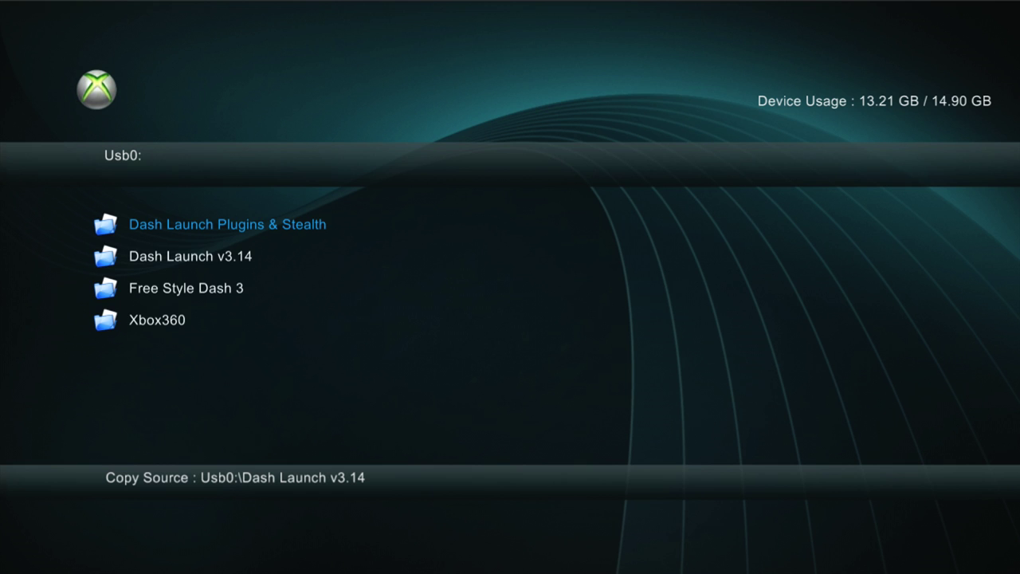
key(Return)
Look through the plugin files in the Dash Launch Plugins & Stealth folder.
key(Down)
key(Up)
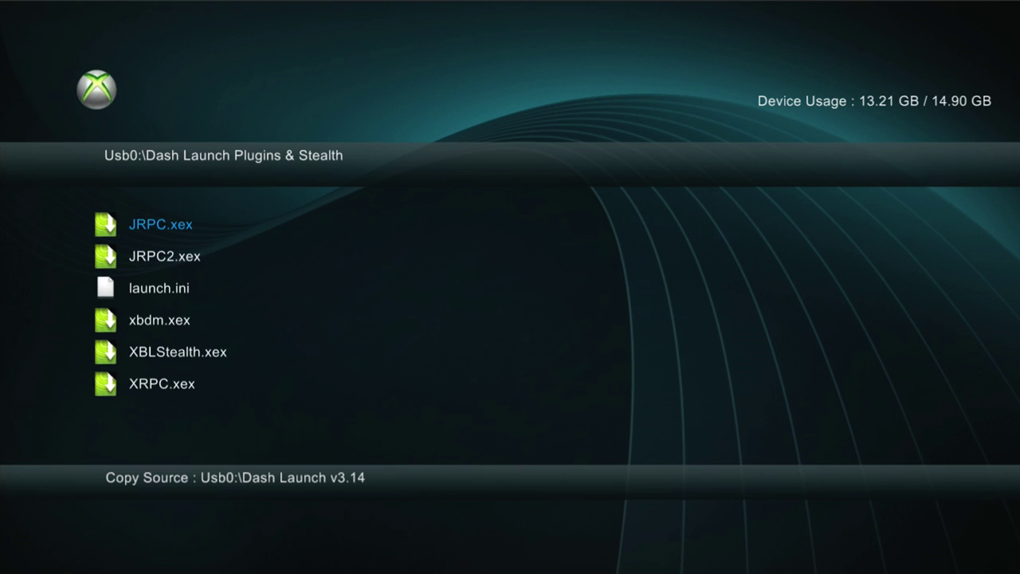
key(Down)
key(Down)
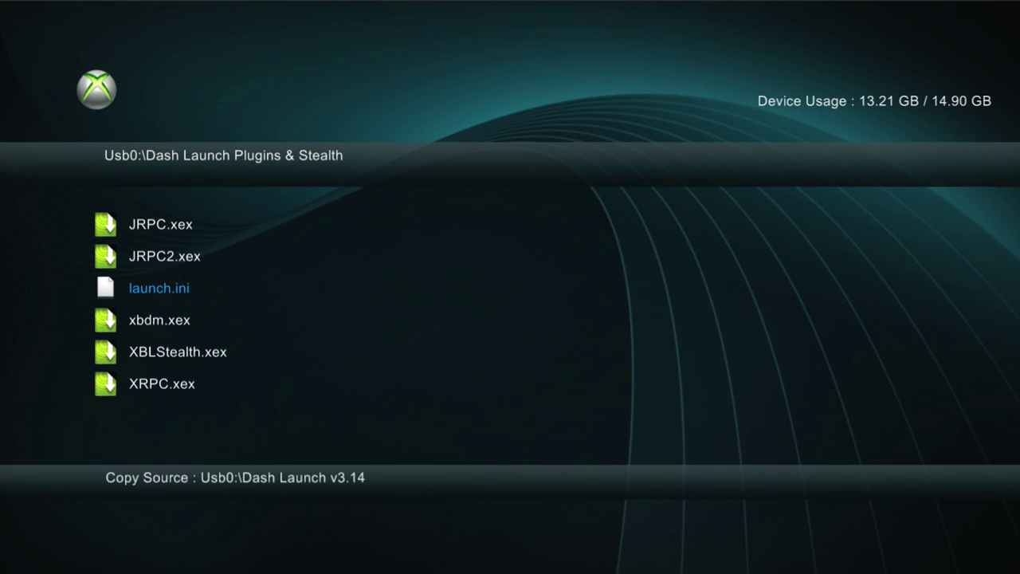
key(Down)
key(Down)
key(Down)
key(Up)
key(Up)
key(Up)
key(Up)
key(Up)
Copy launch.ini from the Dash Launch Plugins & Stealth folder as the copy source.
key(Down)
key(Down)
key(y)
key(Up)
key(Up)
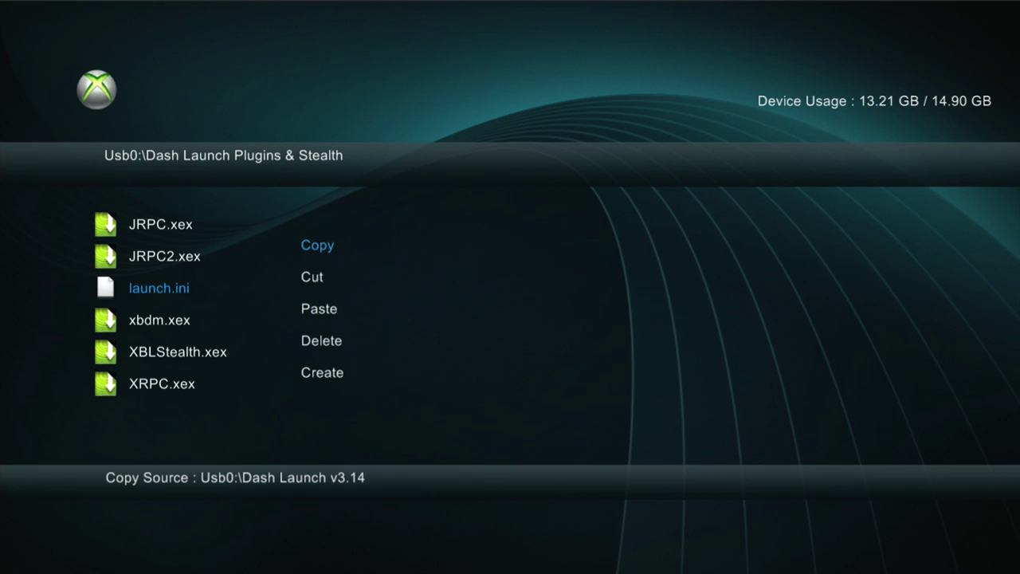
key(Return)
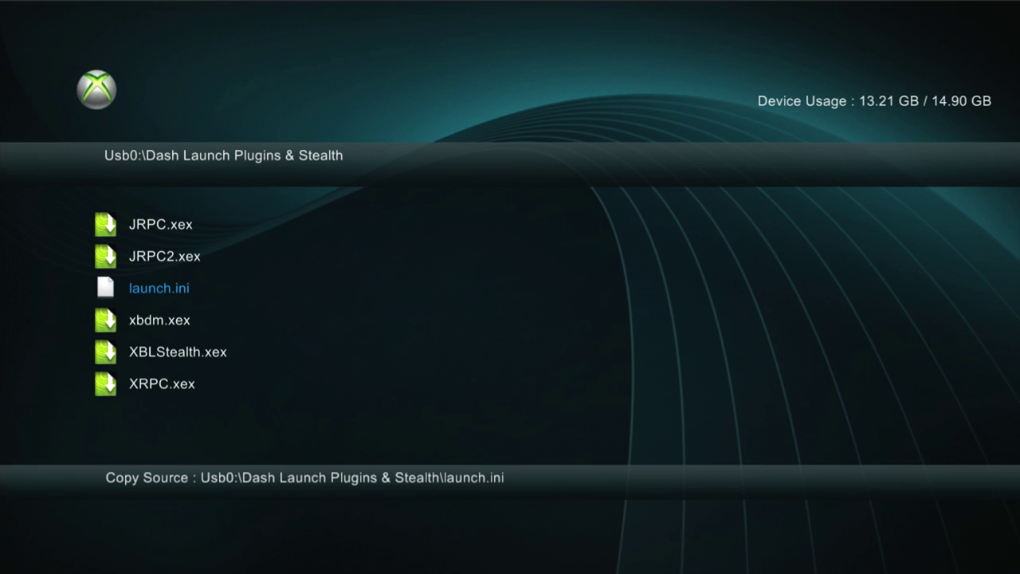
Go over the other files around launch.ini that also belong on the hard drive, from JRPC.xex to XBLStealth.xex.
key(Up)
key(Up)
key(Down)
key(Down)
key(Down)
key(Down)
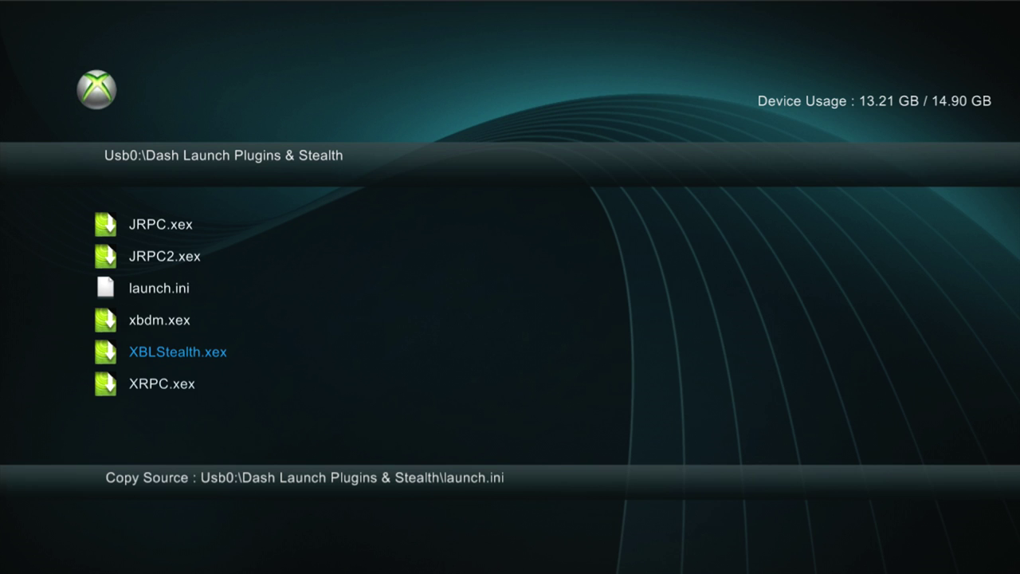
key(Up)
key(Up)
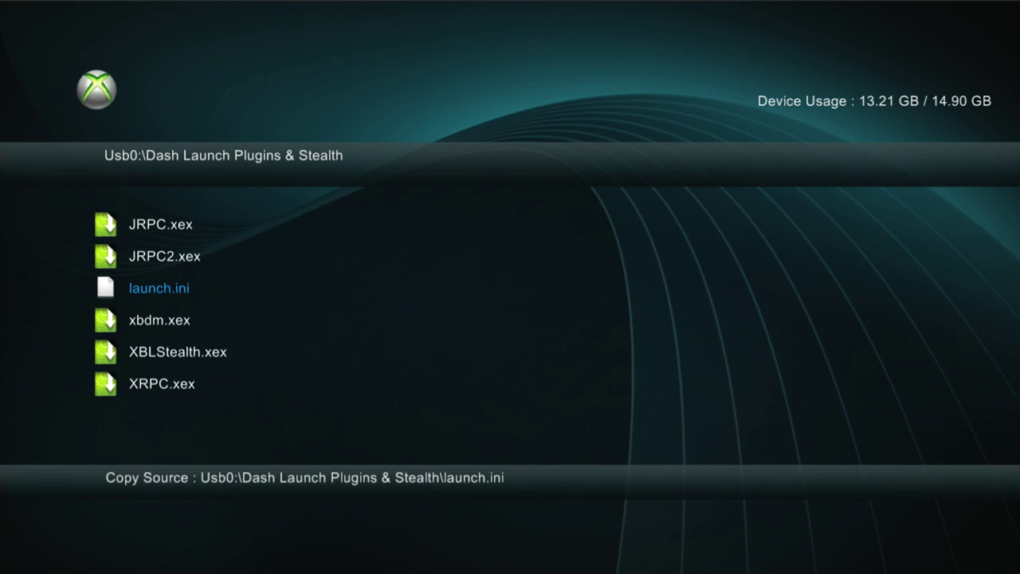
Switch the file browser to the root of the Hdd1: drive.
key(Tab)
key(Down)
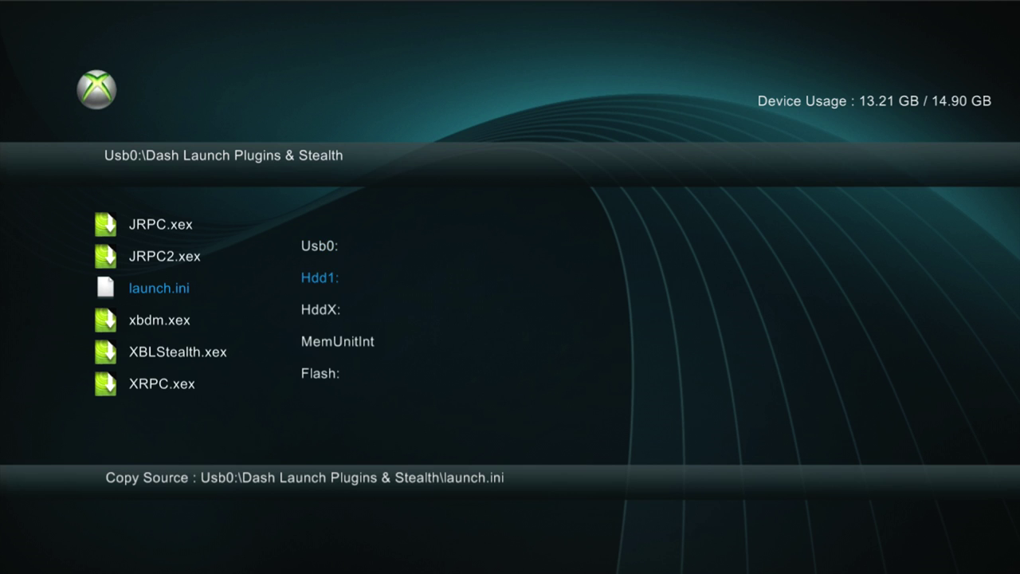
key(Return)
Look through the files in the root of Hdd1: to check which plugin files are already there.
key(Down)
key(Down)
key(Down)
key(Down)
key(Down)
key(Down)
key(Down)
key(Down)
key(Down)
key(Down)
key(Down)
key(Down)
key(Down)
key(Down)
key(Down)
key(Down)
key(Down)
key(Down)
key(Down)
key(Down)
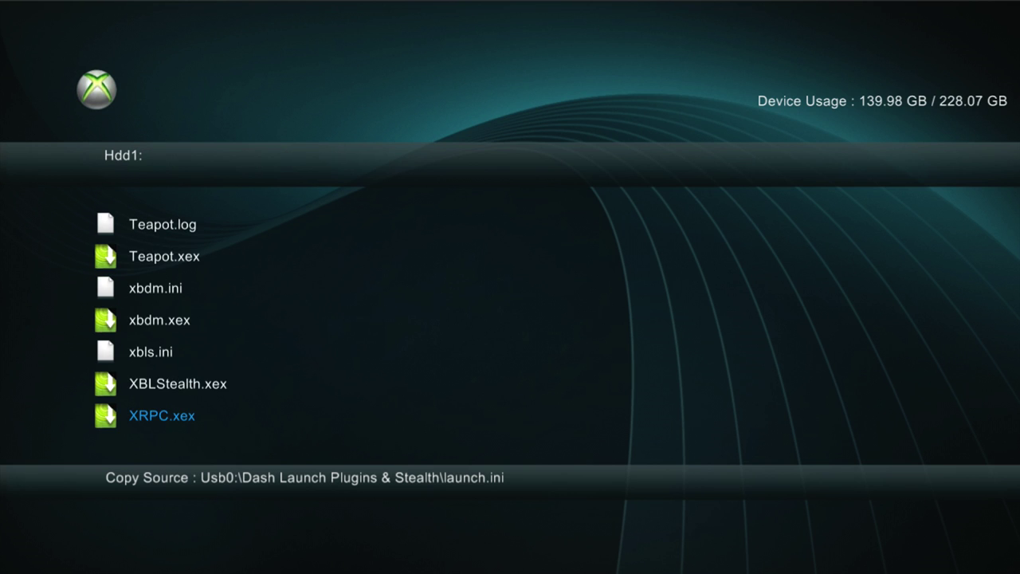
key(Up)
key(Up)
key(Up)
key(Up)
key(Up)
key(Up)
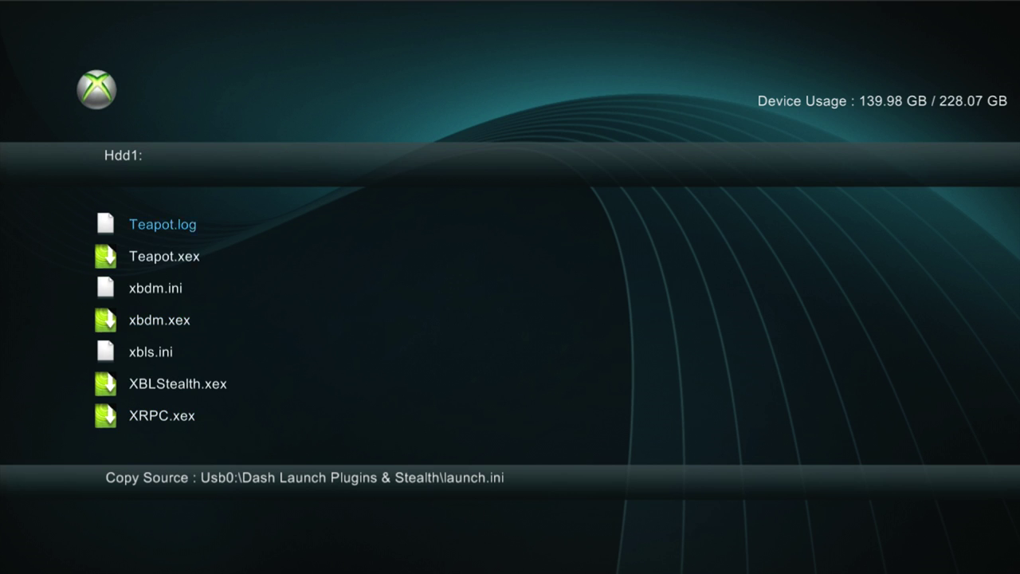
key(Up)
key(Up)
key(Up)
key(Up)
key(Up)
key(Up)
key(Up)
key(Up)
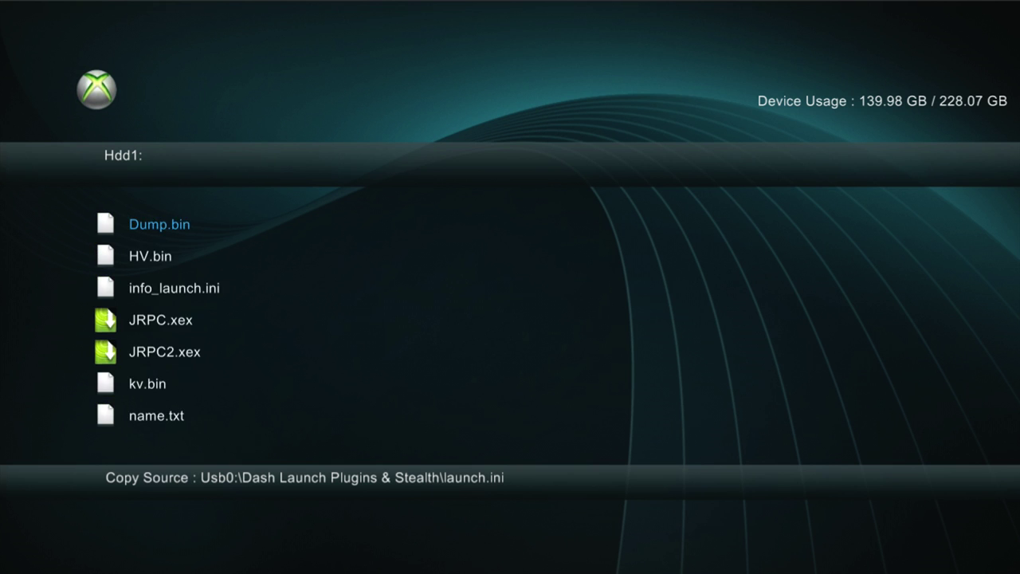
Paste the copied launch.ini into the root of Hdd1:.
key(Up)
key(Down)
key(Down)
key(Down)
key(y)
key(Down)
key(Down)
key(Return)
Check the Hdd1: root listing for the pasted launch.ini and the plugin files around it.
key(Down)
key(Down)
key(Down)
key(Down)
key(Down)
key(Down)
key(Down)
key(Down)
key(Down)
key(Down)
key(Down)
key(Down)
key(Down)
key(Down)
key(Down)
key(Down)
key(Down)
key(Down)
key(Down)
key(Down)
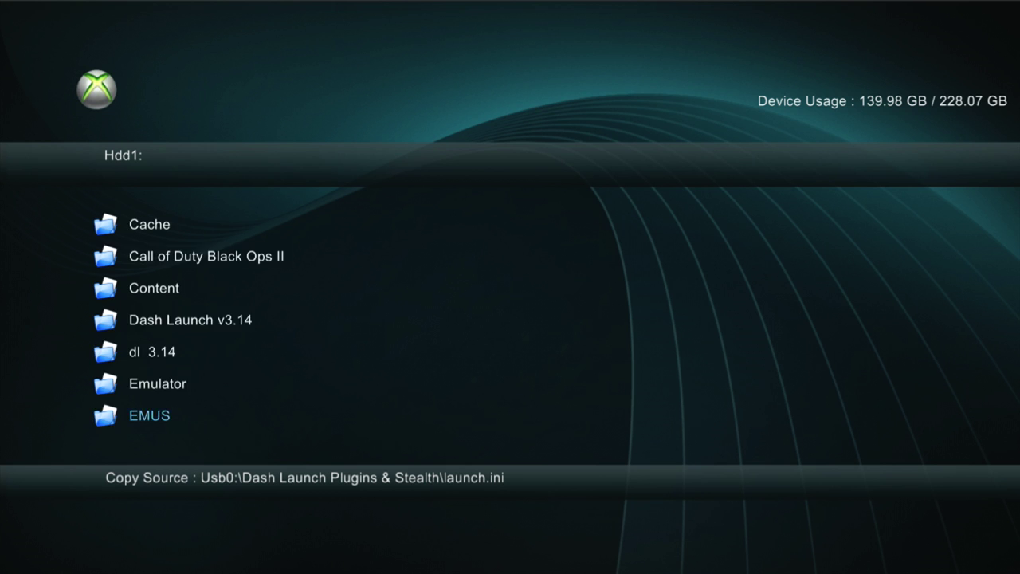
key(Down)
key(Down)
key(Up)
key(Up)
key(Up)
key(Up)
key(Up)
key(Up)
key(Up)
key(Up)
key(Up)
key(Up)
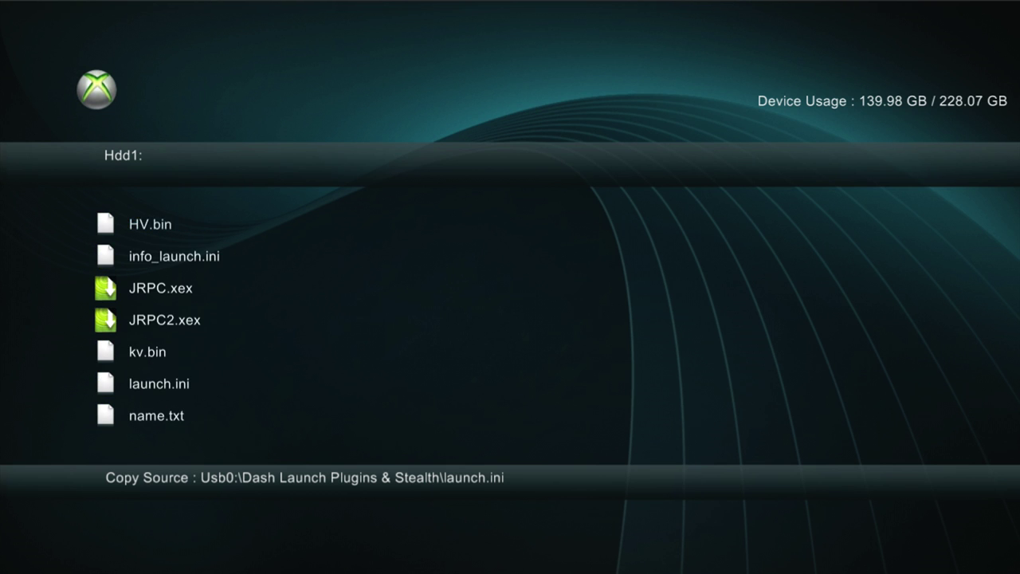
key(Down)
key(Down)
key(Down)
key(Down)
key(Down)
key(Down)
key(Down)
key(Down)
key(Down)
key(Down)
key(Down)
key(Down)
key(Down)
key(Down)
key(Down)
key(Up)
key(Up)
key(Up)
key(Up)
key(Up)
key(Up)
key(Up)
key(Up)
key(Up)
key(Up)
key(Up)
key(Up)
key(Up)
key(Up)
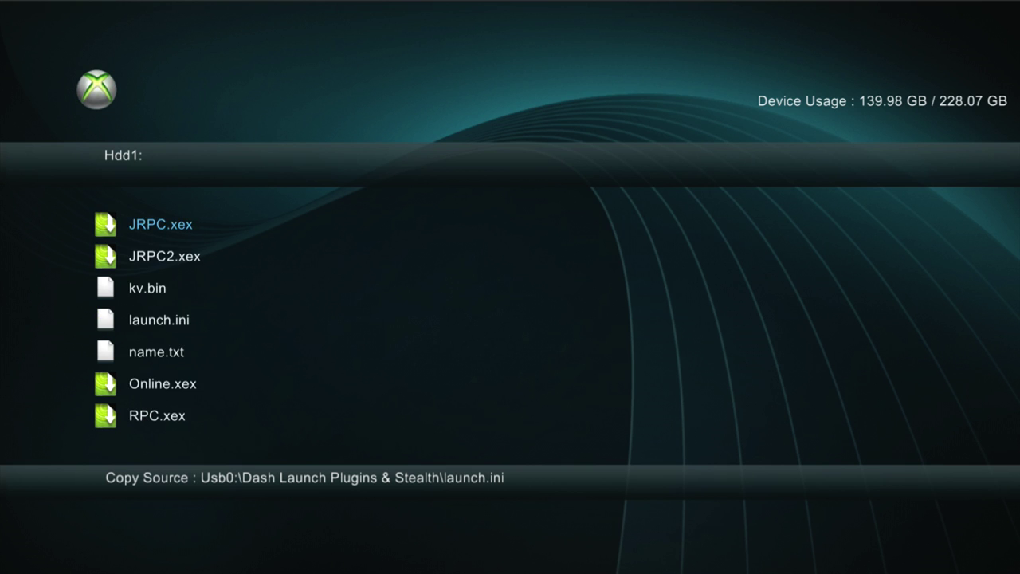
key(Up)
key(Up)
key(Up)
key(Up)
key(Up)
key(Up)
key(Up)
key(Up)
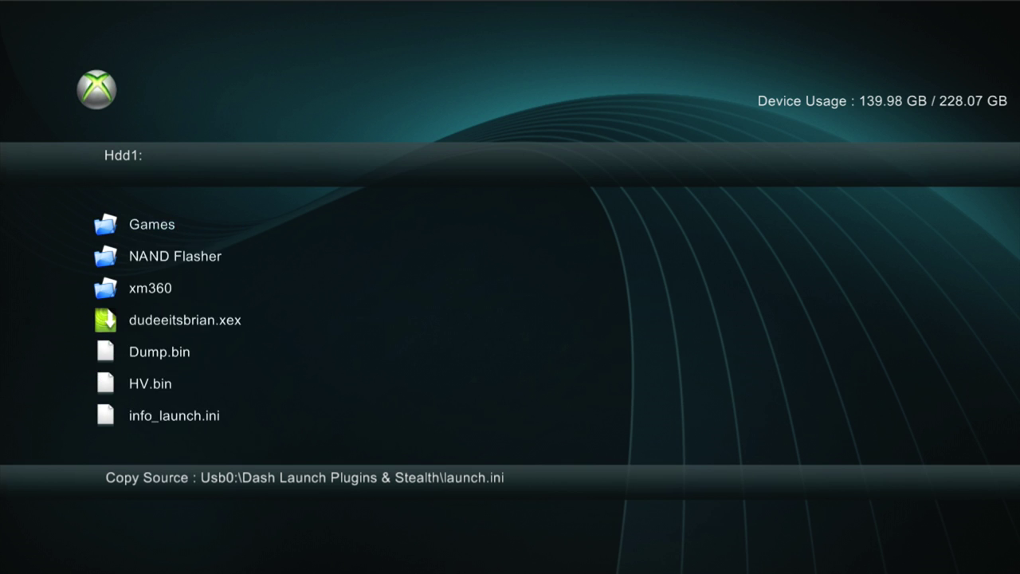
Run the Dash Launch installer from the Installer folder inside Dash Launch v3.14 on Hdd1:.
key(Up)
key(Up)
key(Up)
key(Up)
key(Down)
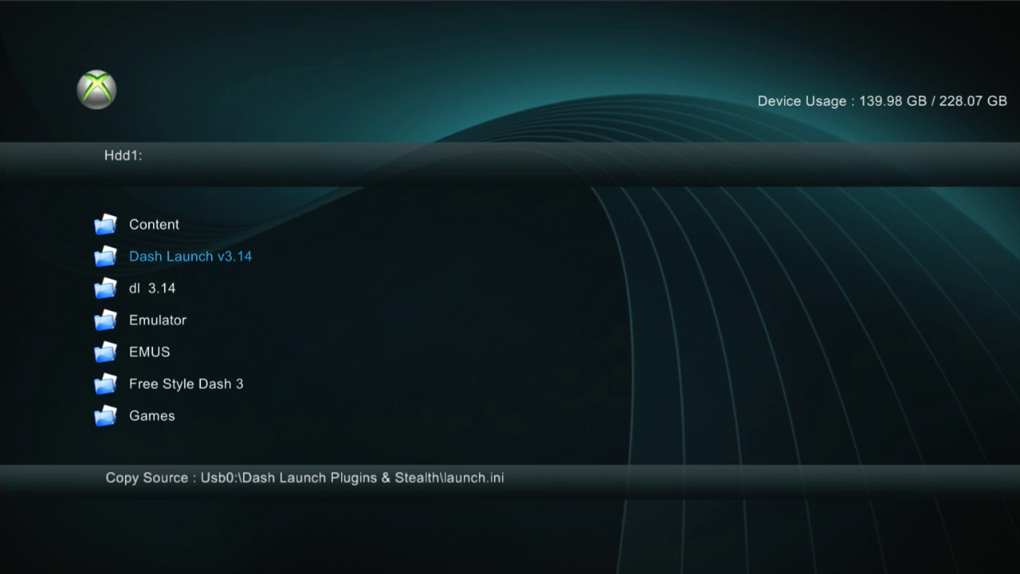
key(Return)
key(Down)
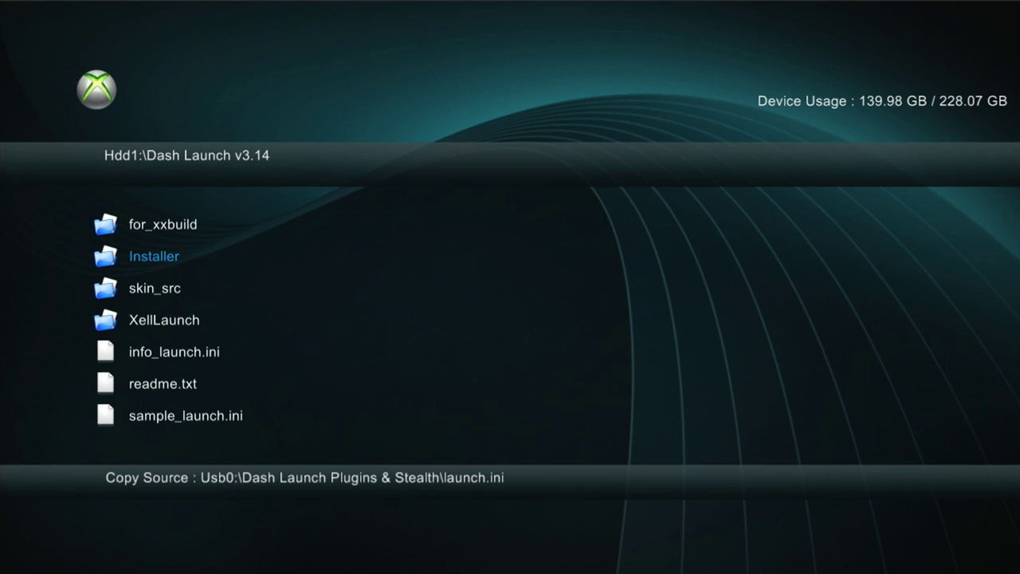
key(Return)
key(Return)
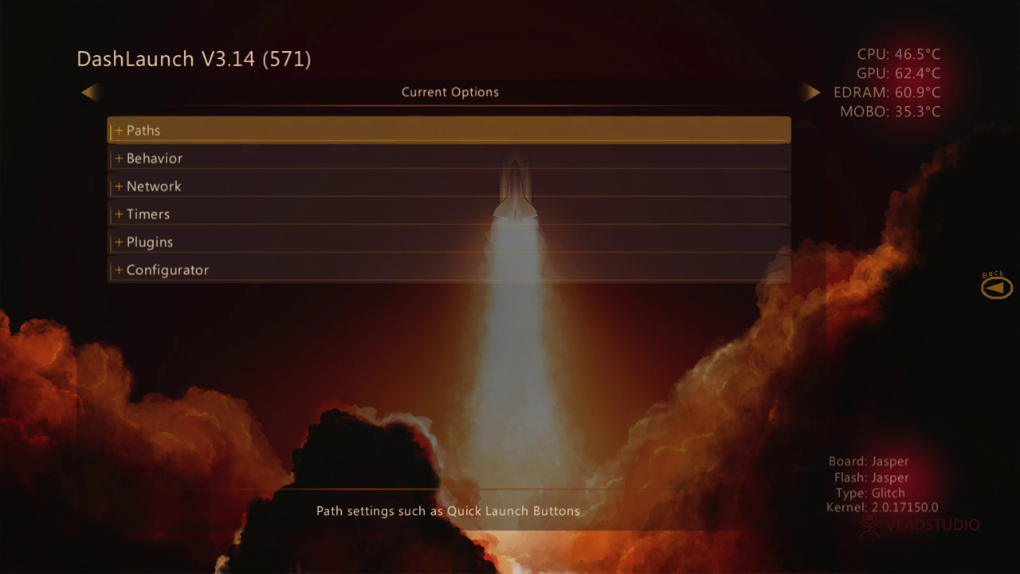
Expand the Plugins section of the current options to check the paths of plugin1 to plugin5.
key(Right)
key(Left)
key(Up)
key(Up)
key(Return)
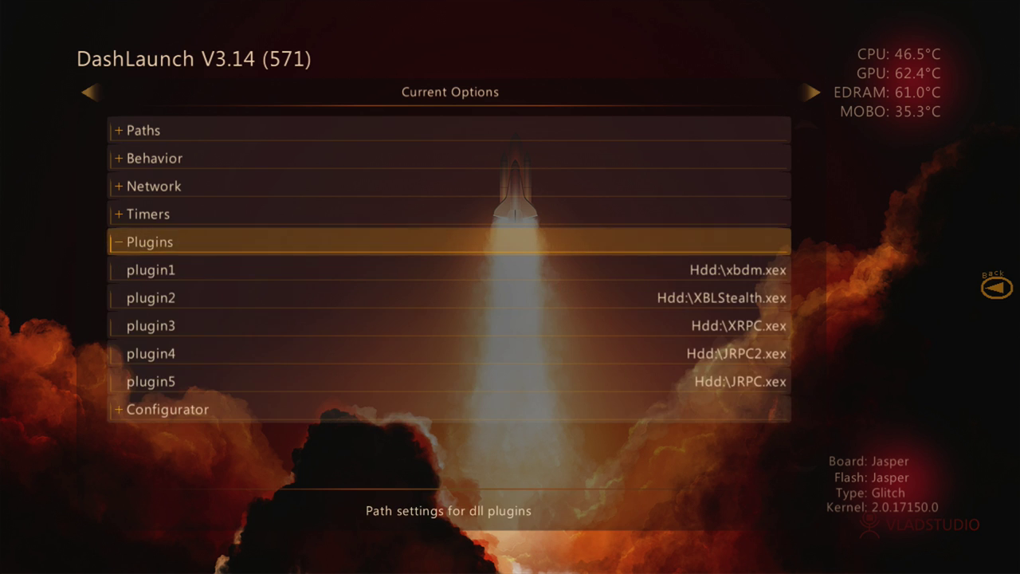
View the storage devices offered for saving or loading launch.ini, and return to the current options.
key(Left)
key(Down)
key(Down)
key(Down)
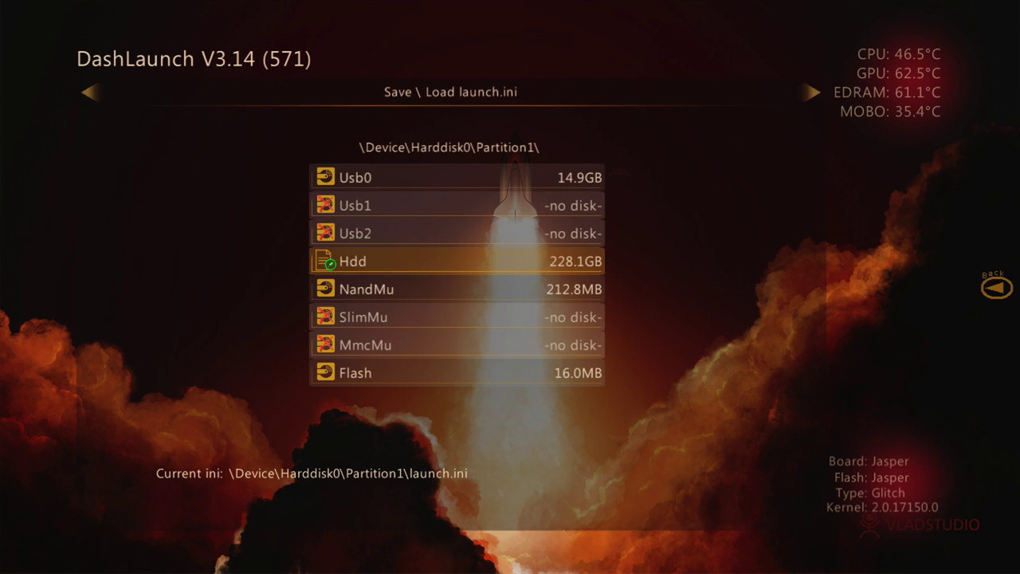
key(Right)
key(Down)
key(Up)
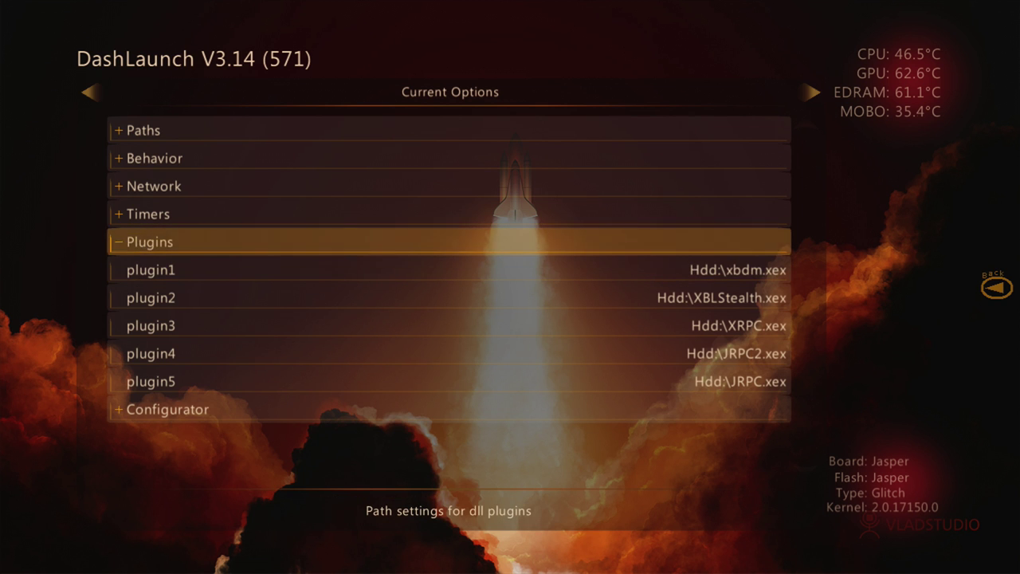
Collapse the Plugins section and review the Timers settings.
key(Return)
key(Up)
key(Return)
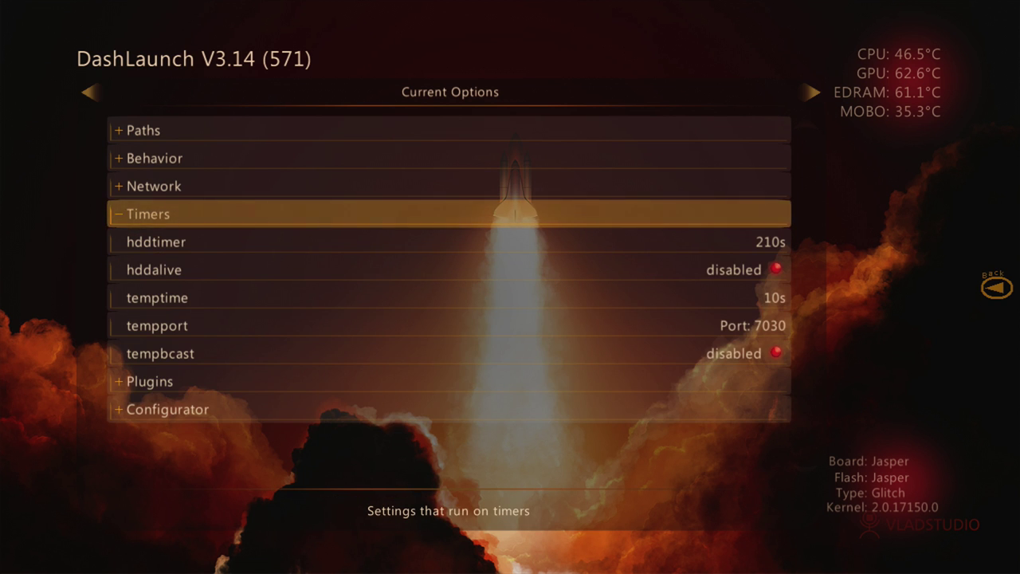
key(Return)
Review the Network settings from pingpatch through the autofake entries, and collapse the section.
key(Up)
key(Return)
key(Page_Down)
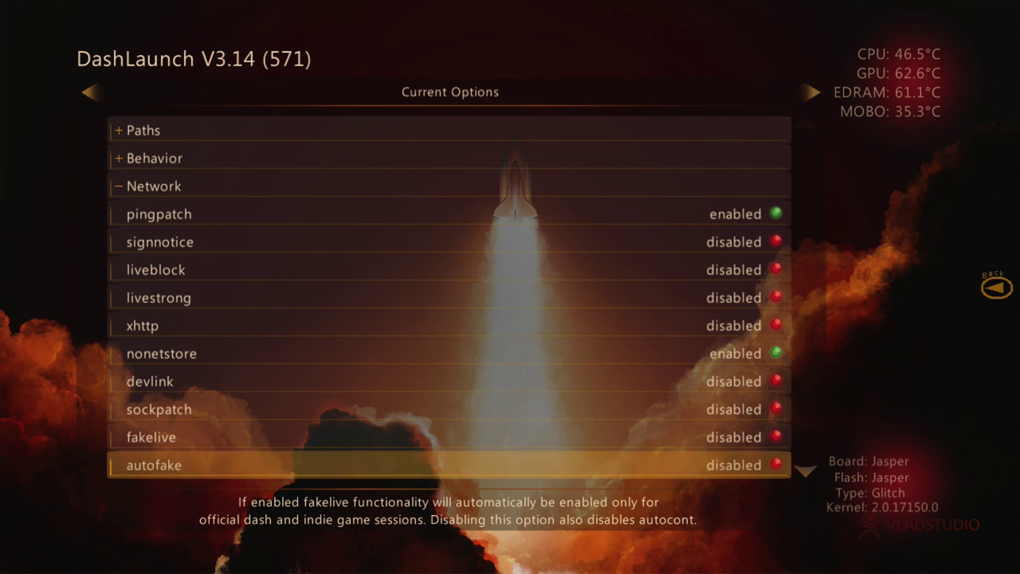
key(Down)
key(Down)
key(Up)
key(Up)
key(Up)
key(Up)
key(Up)
key(Up)
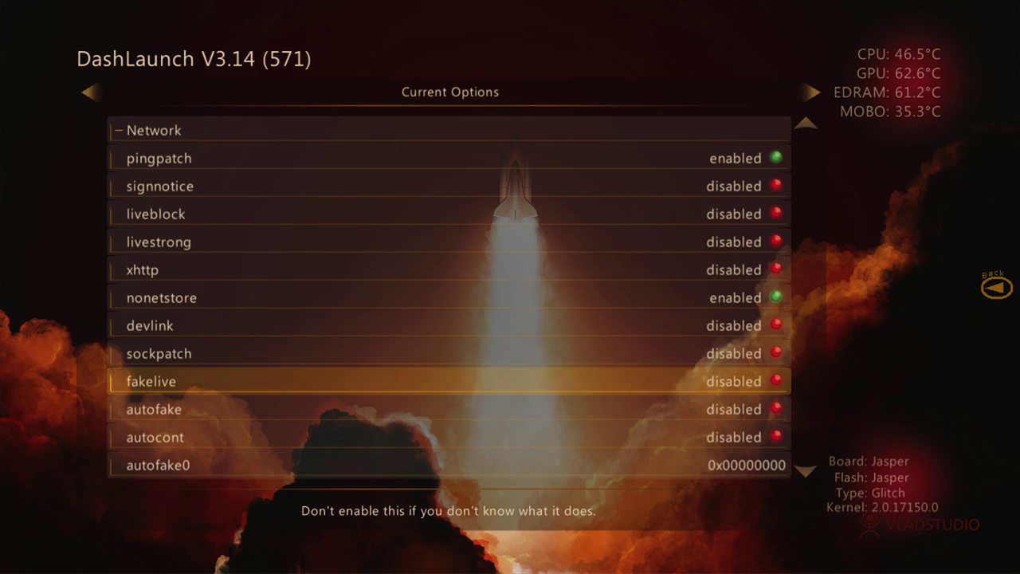
key(Up)
key(Up)
key(Up)
key(Up)
key(Up)
key(Up)
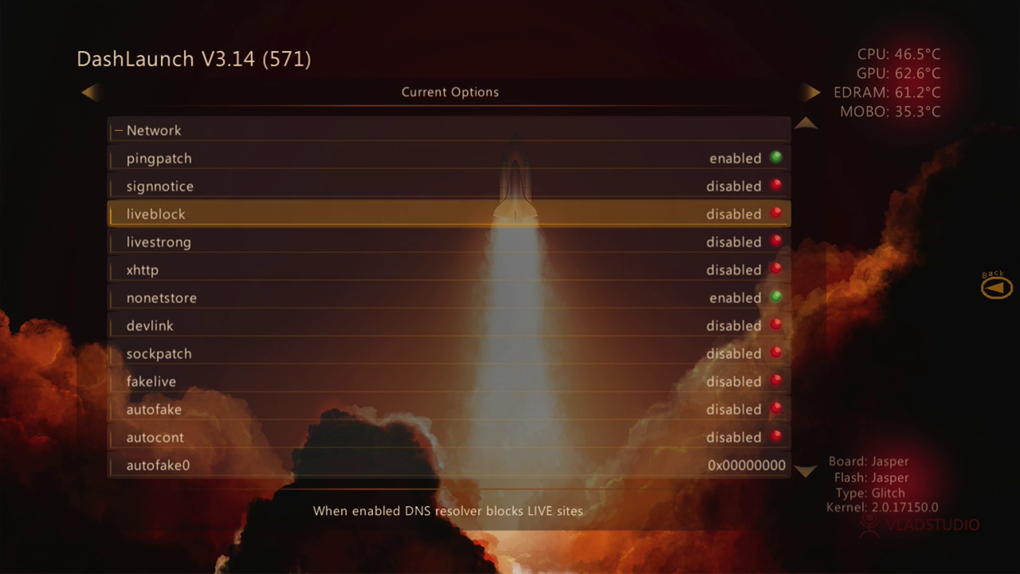
key(Return)
Review the Behavior settings down to shuttemps, and collapse the section.
key(Up)
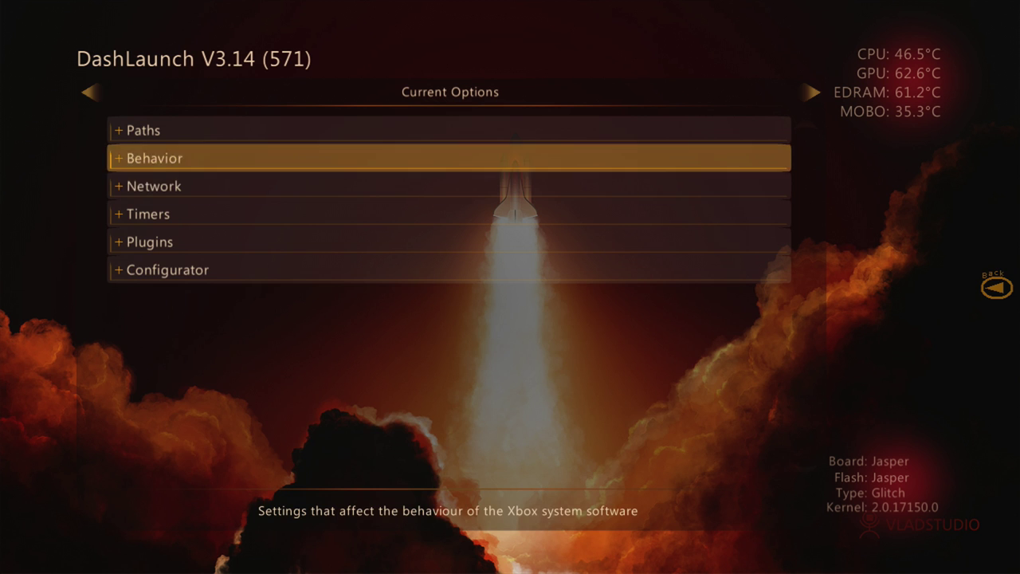
key(Return)
key(Page_Down)
key(Down)
key(Down)
key(Down)
key(Down)
key(Down)
key(Down)
key(Down)
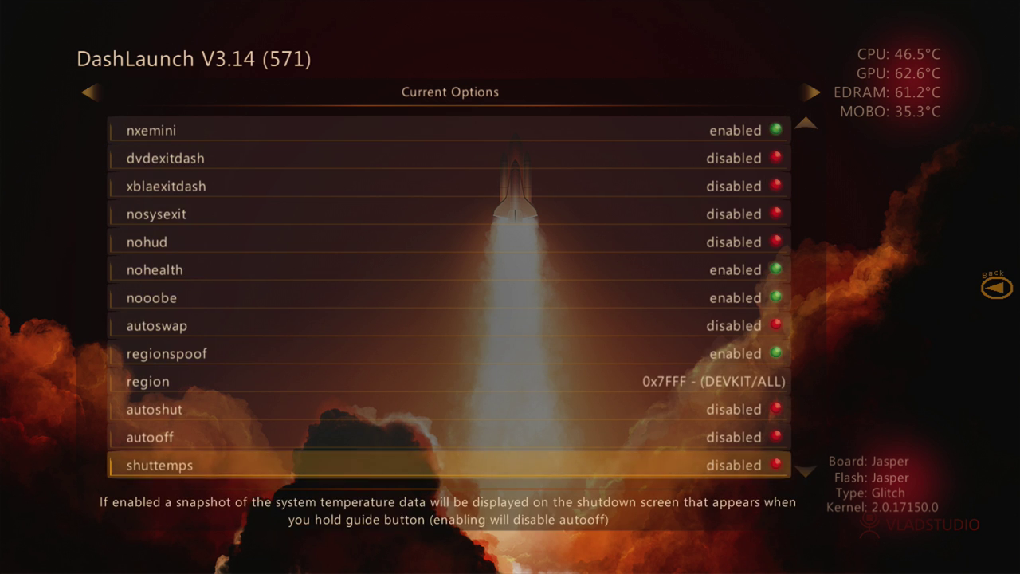
key(Return)
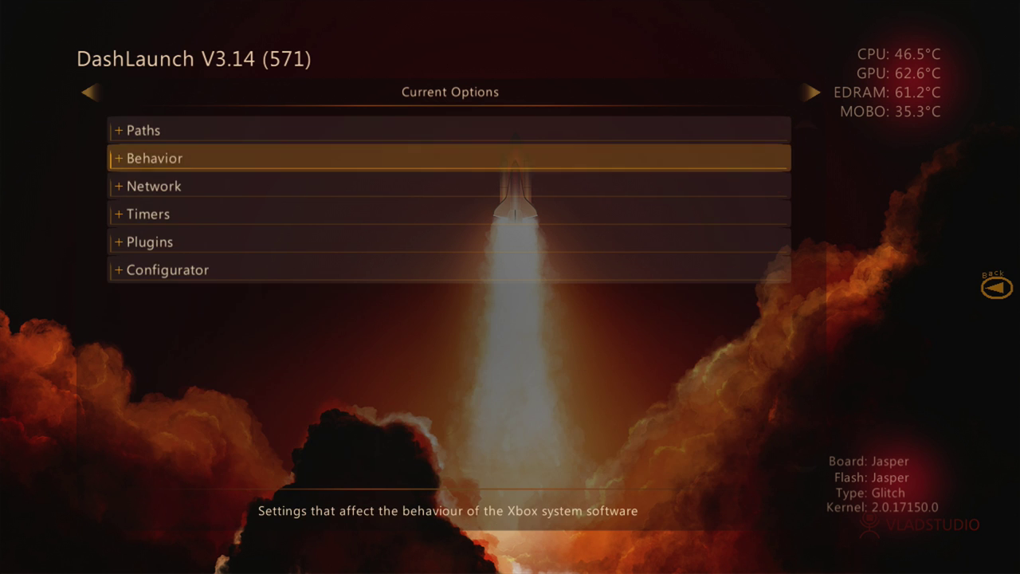
Load the Dash Launch settings from the launch.ini stored on Hdd.
key(Right)
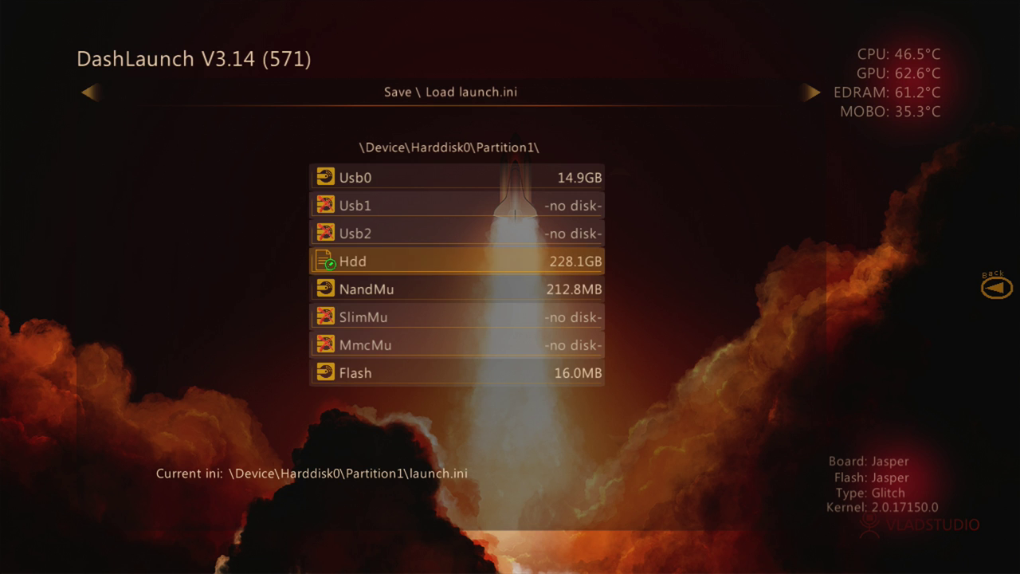
key(BackSpace)
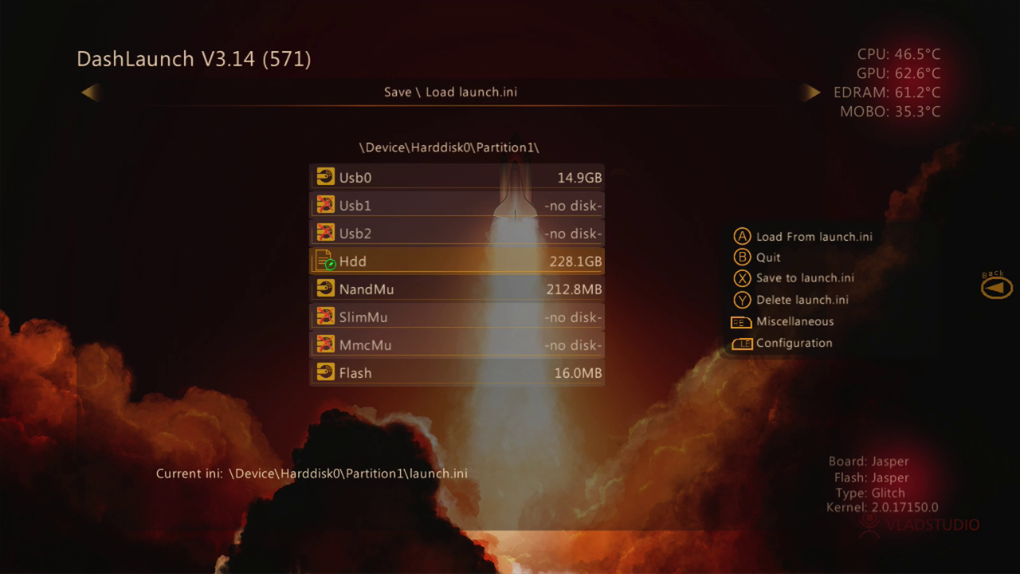
key(Return)
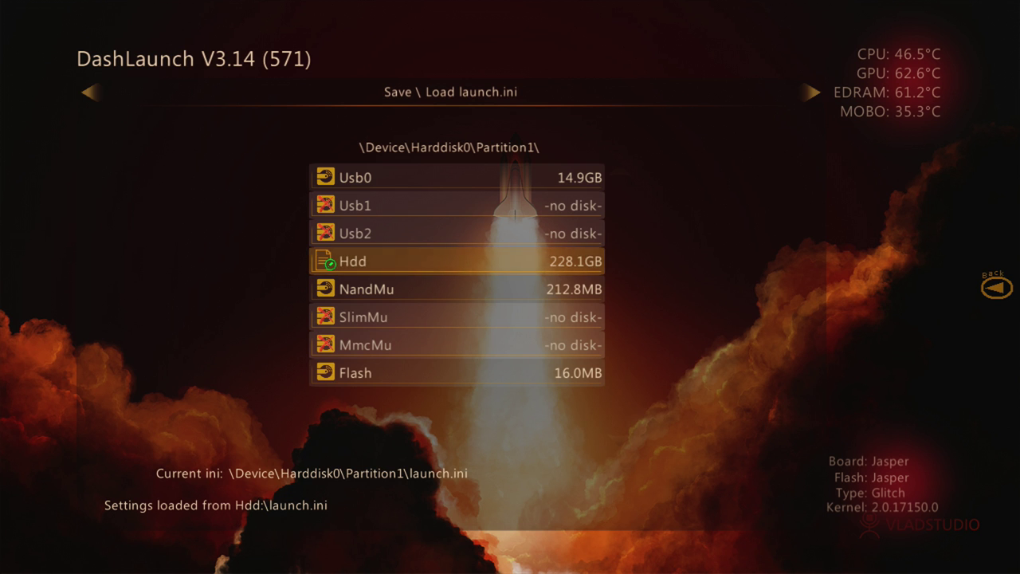
Return to the current options and go through the loaded paths of plugin1 to plugin5 under Plugins.
key(Left)
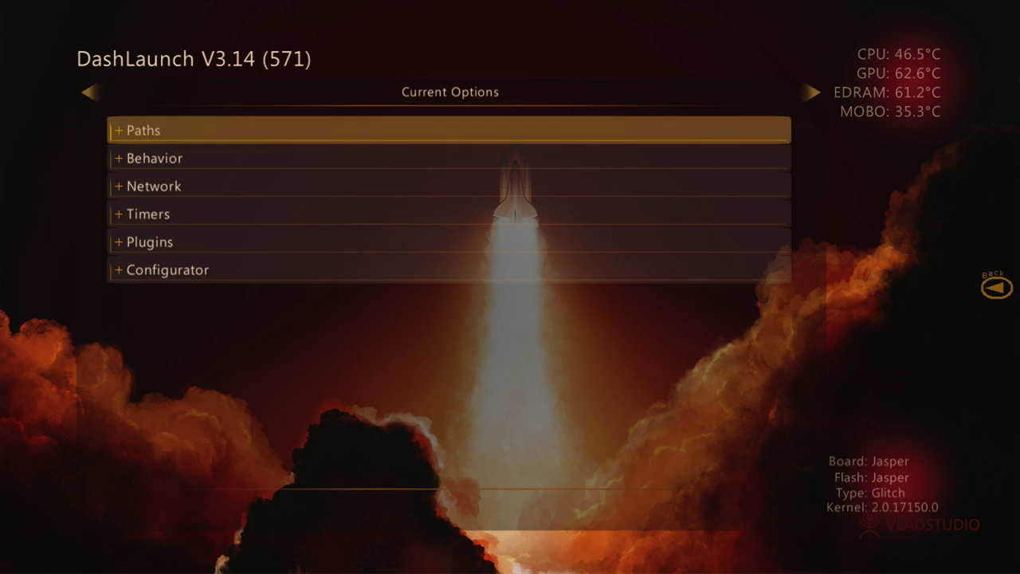
key(Up)
key(Up)
key(Return)
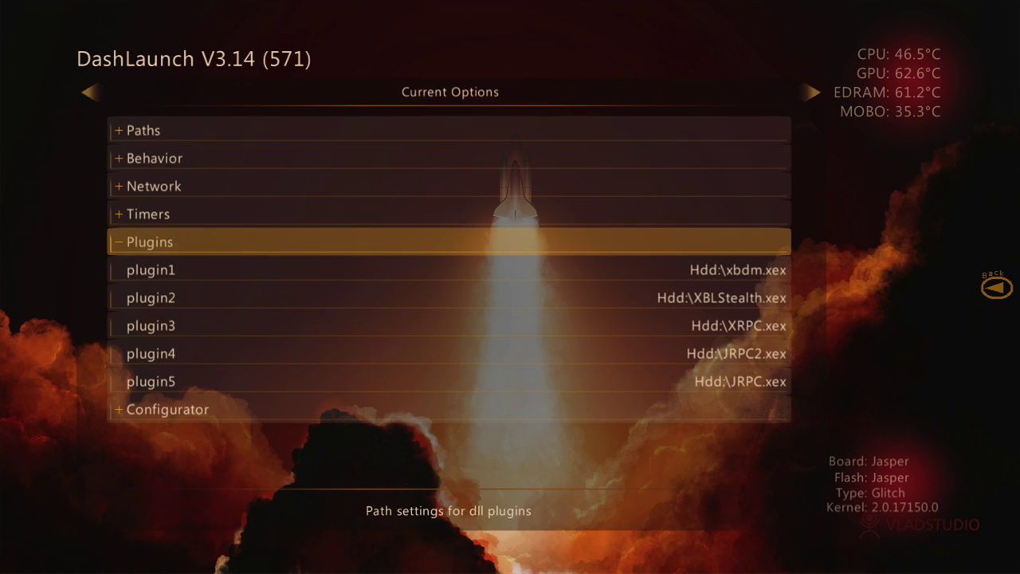
key(Down)
key(Down)
key(Down)
key(Down)
key(Down)
key(Up)
key(Up)
key(Up)
key(Up)
key(Down)
key(Down)
key(Up)
key(Up)
key(Up)
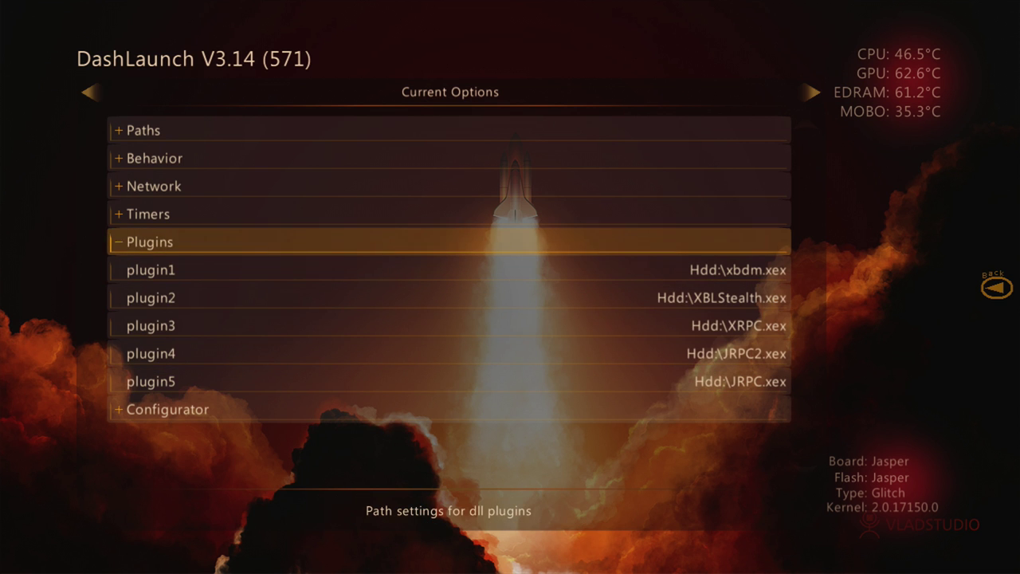
key(Return)
Check the loaded Timers settings, and collapse the section.
key(Up)
key(Return)
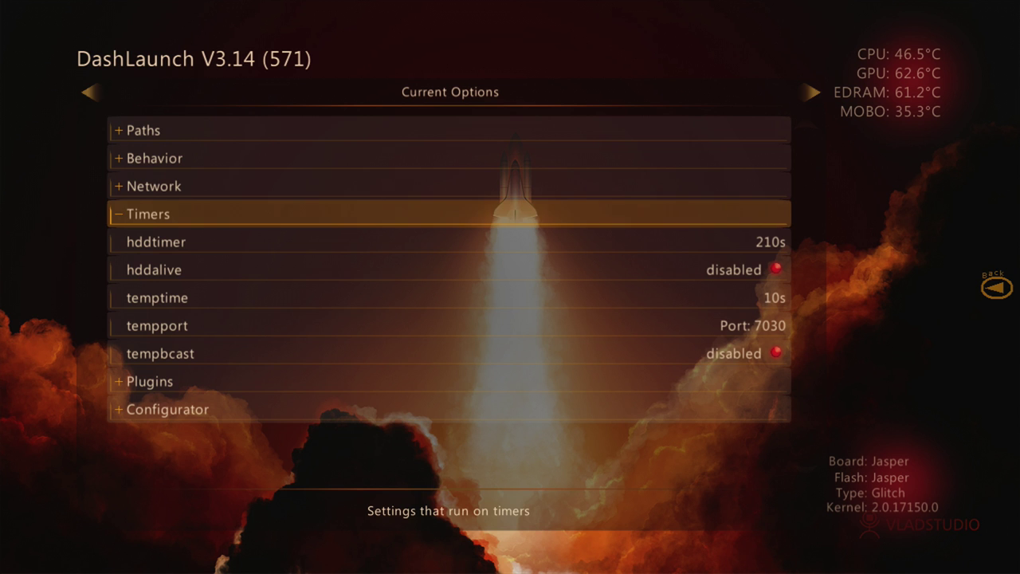
key(Up)
key(Down)
key(Return)
Check the loaded Network settings, including liveblock and livestrong, and collapse the section.
key(Up)
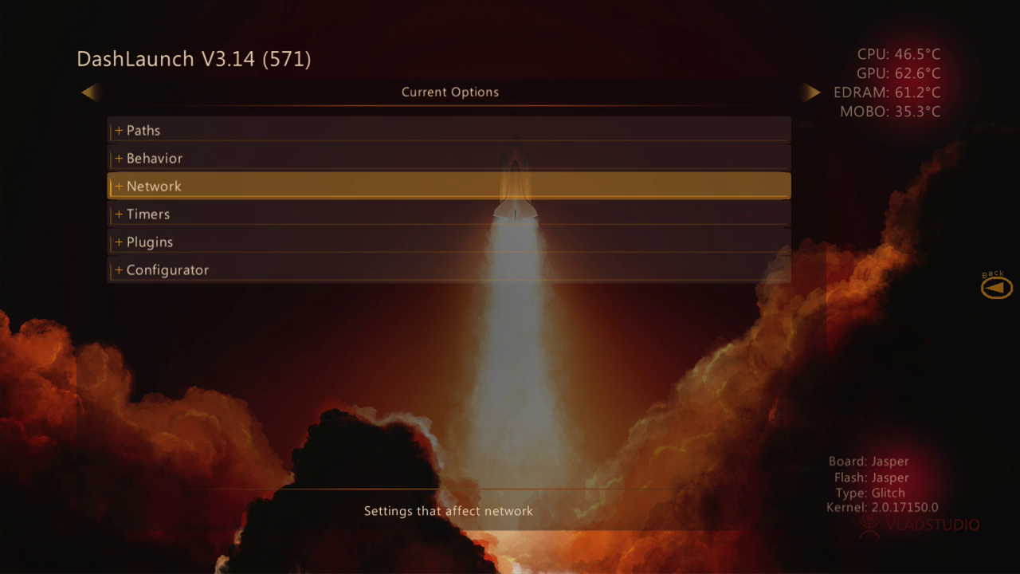
key(Return)
key(Page_Down)
key(Down)
key(Down)
key(Down)
key(Down)
key(Down)
key(Page_Up)
key(Up)
key(Up)
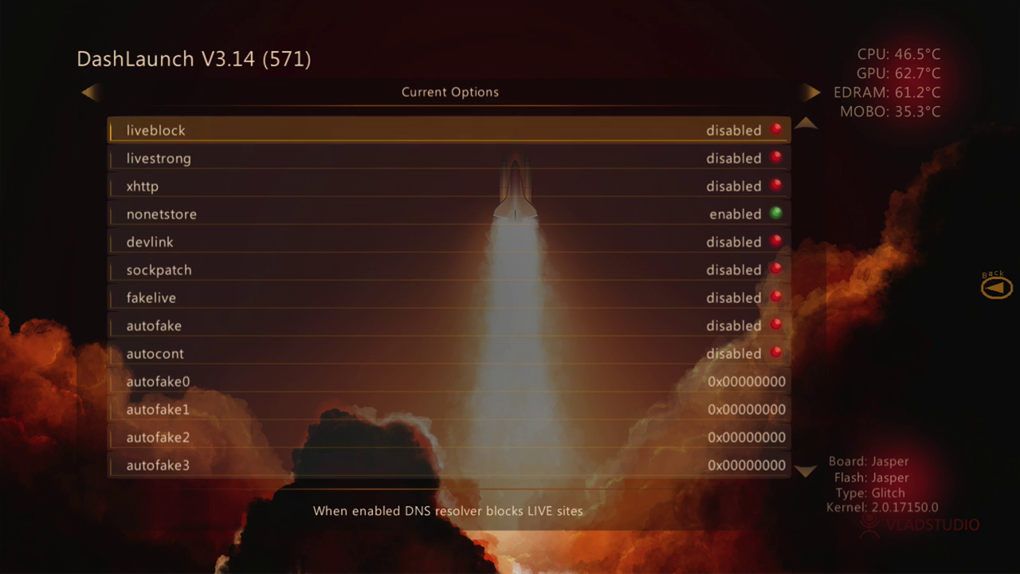
key(Up)
key(Up)
key(Down)
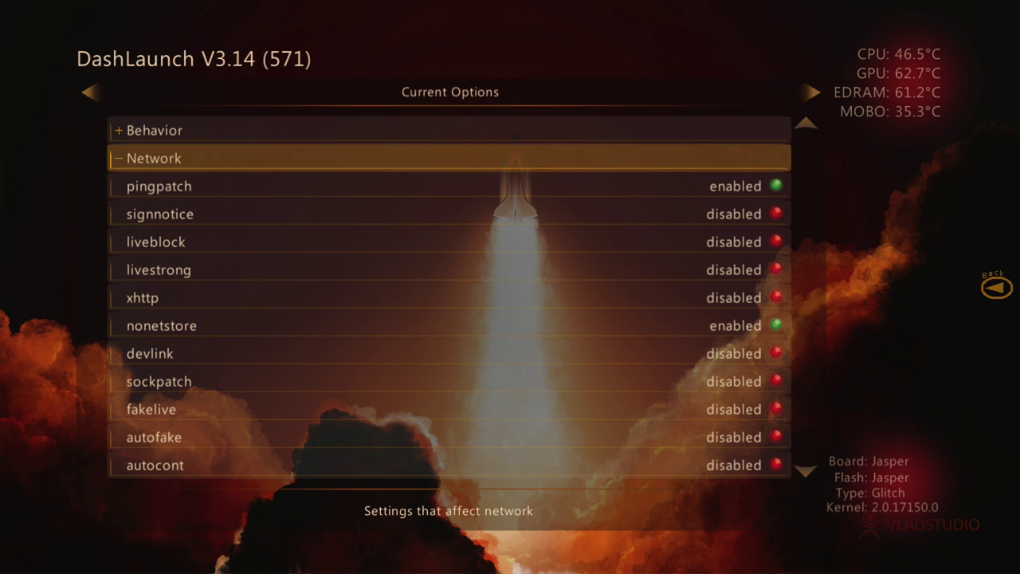
key(Return)
Check the loaded Behavior settings from contpatch past autoswap, and collapse the section.
key(Up)
key(Return)
key(Page_Down)
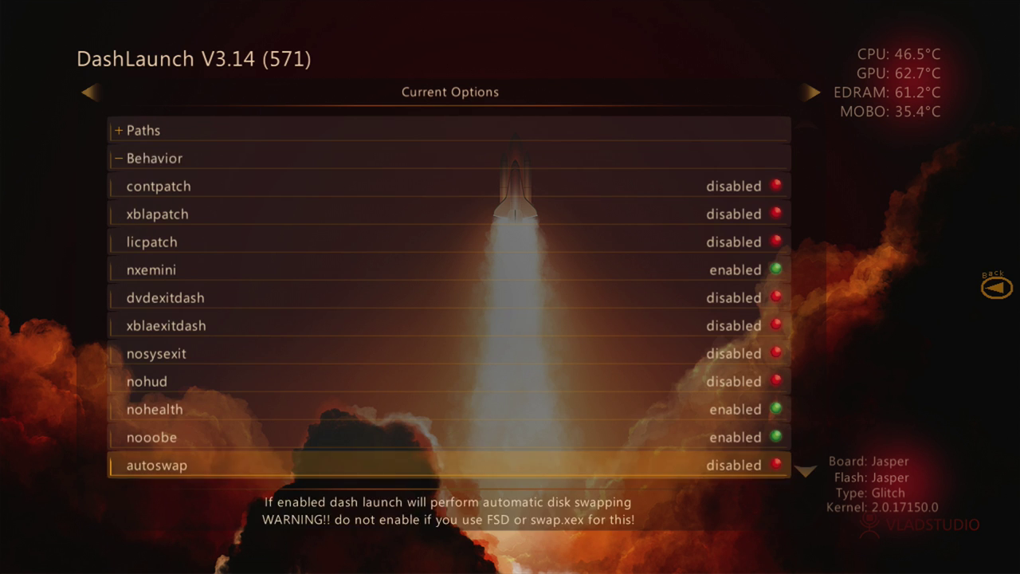
key(Down)
key(Down)
key(Down)
key(Down)
key(Page_Up)
key(Down)
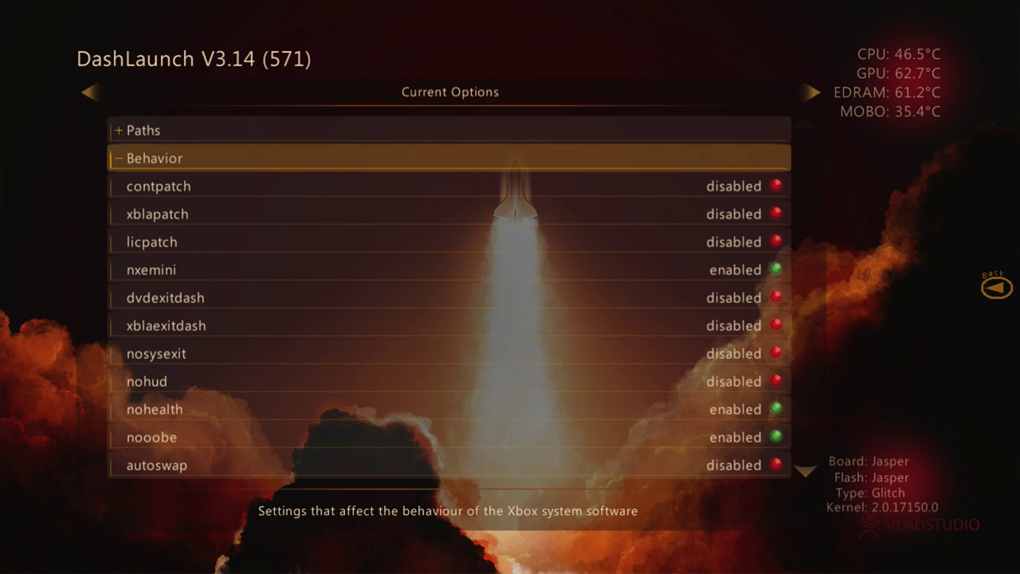
key(Return)
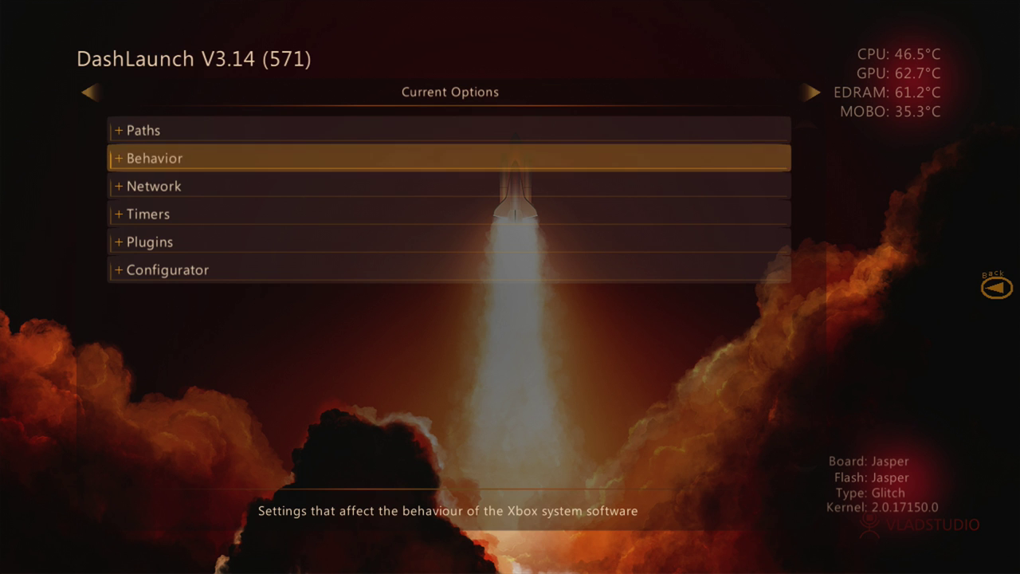
Try to connect to Xbox Live from the Xbox Guide, and return to Dash Launch.
key(BackSpace)
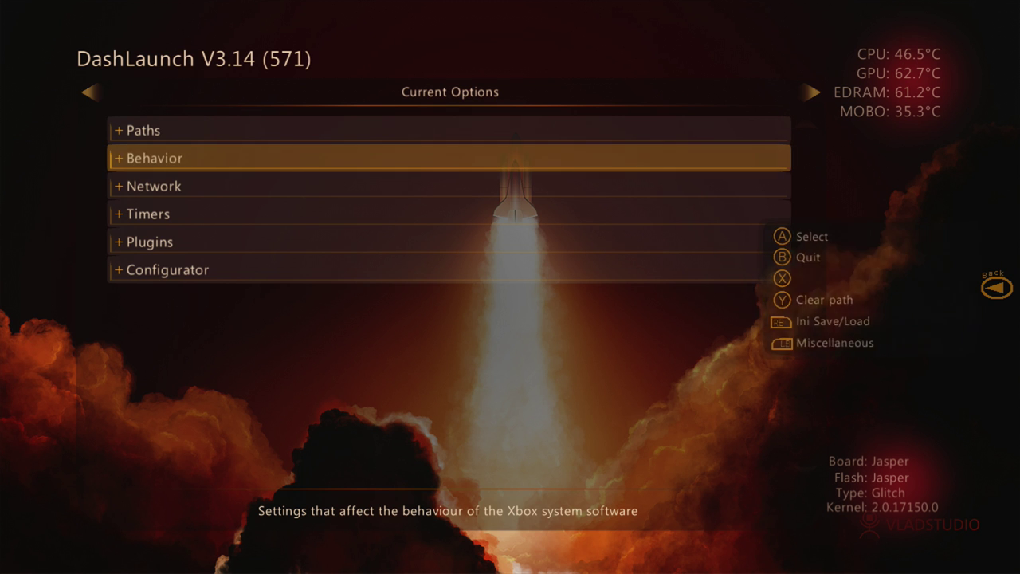
key(Up)
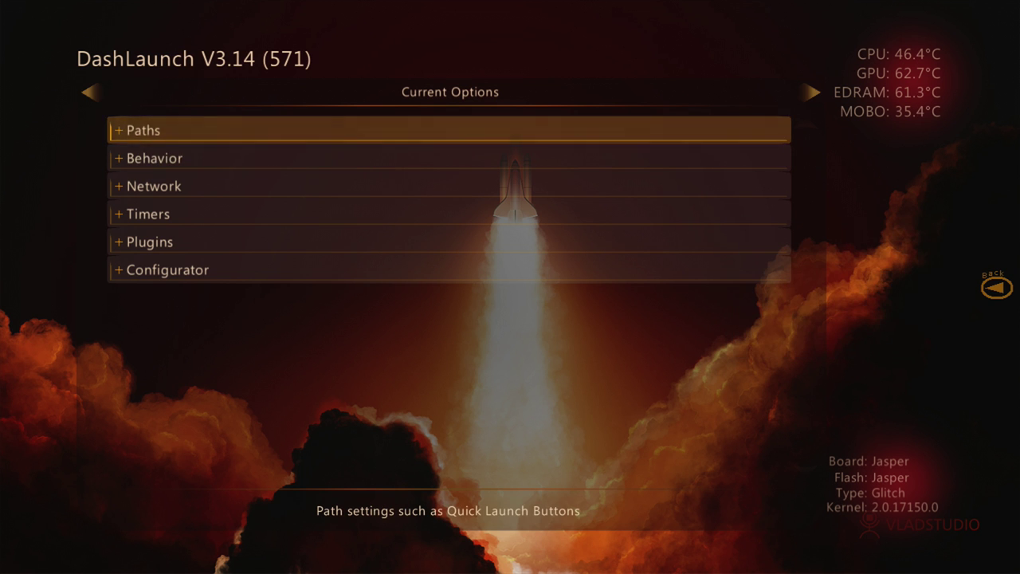
key(super)
key(Down)
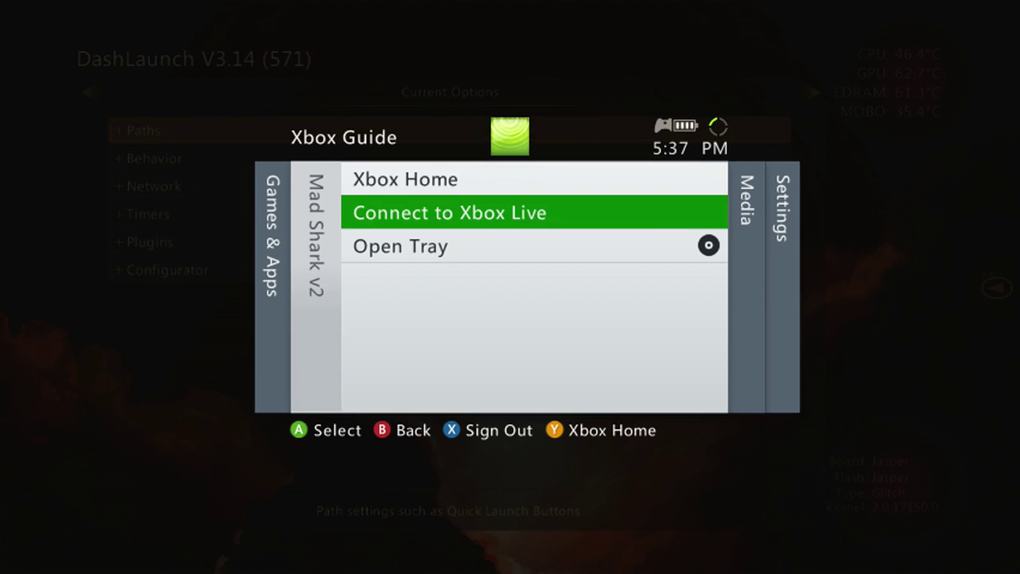
key(Escape)
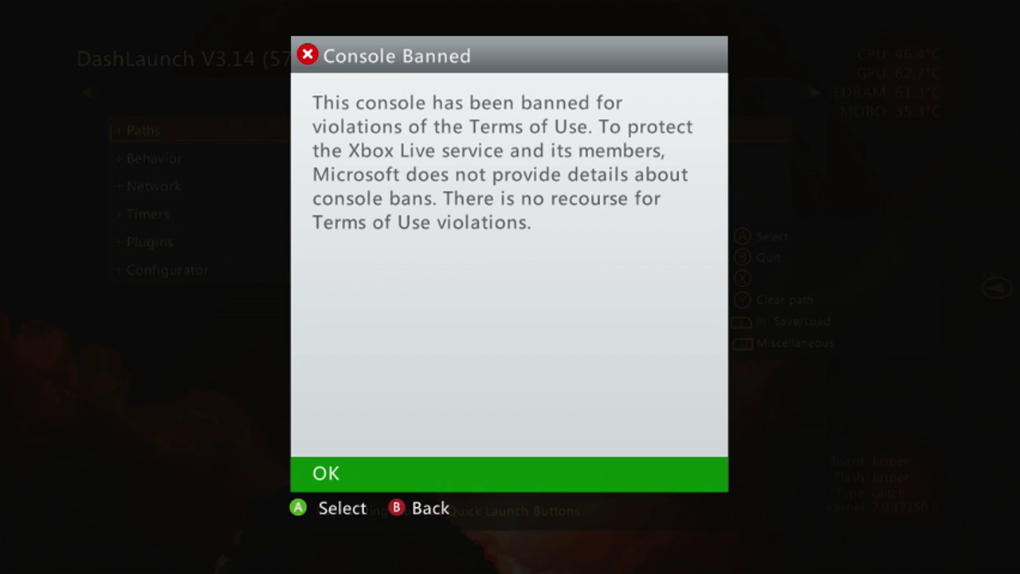
key(Return)
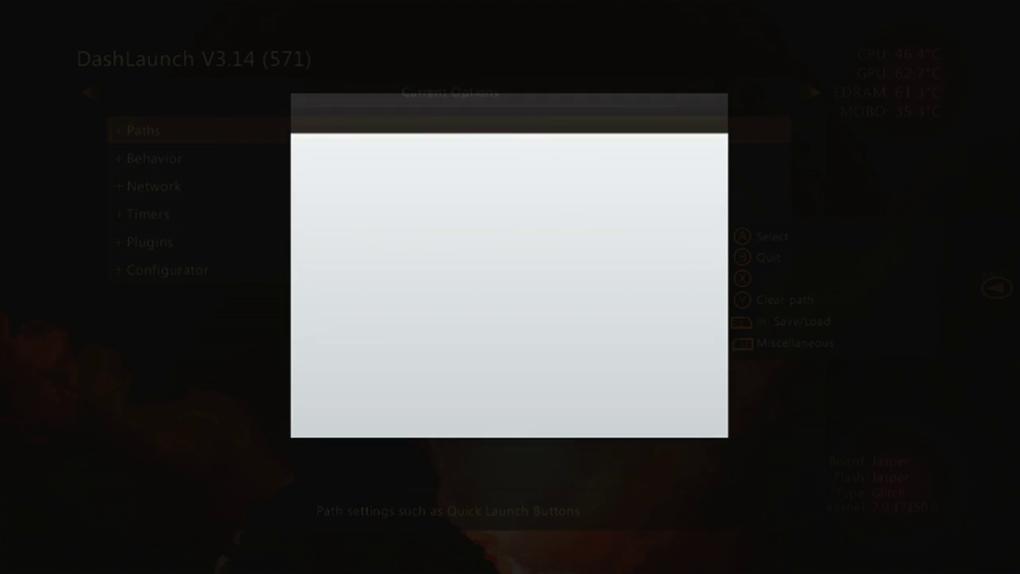
key(Escape)
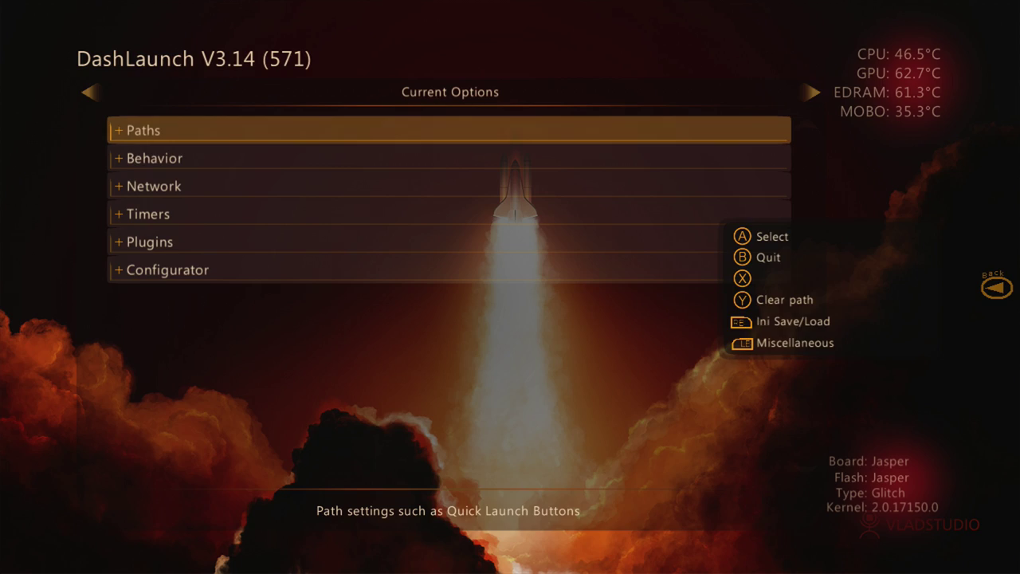
Quit Dash Launch to the Xbox dashboard and launch an installed title from the games section.
key(Escape)
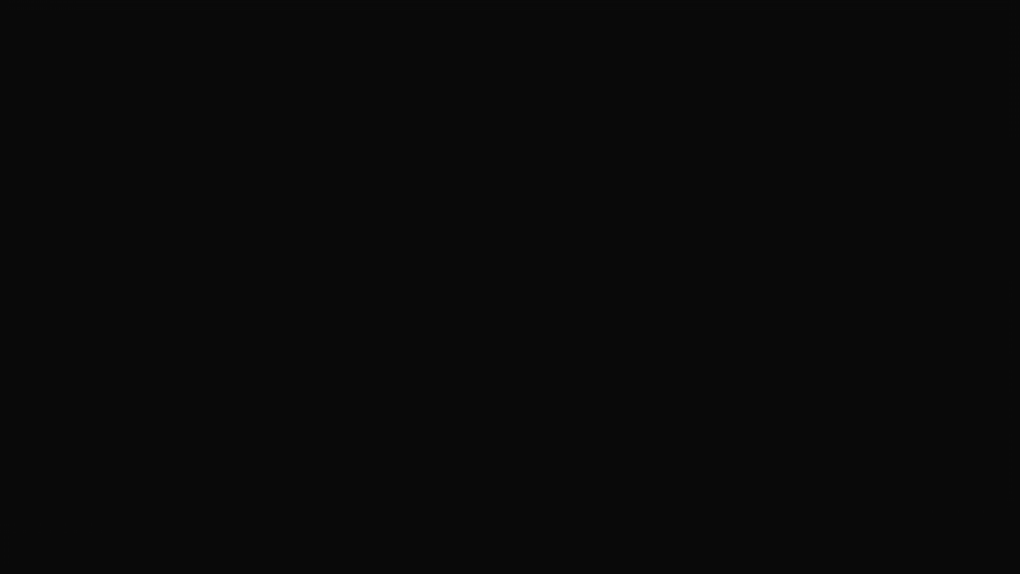
key(Right)
key(Right)
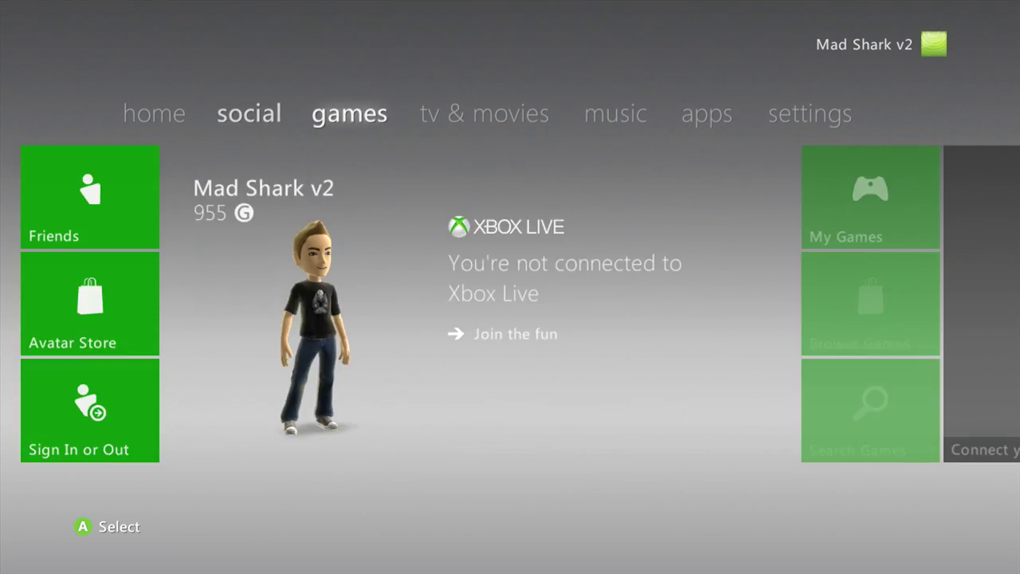
key(Right)
key(Return)
key(Return)
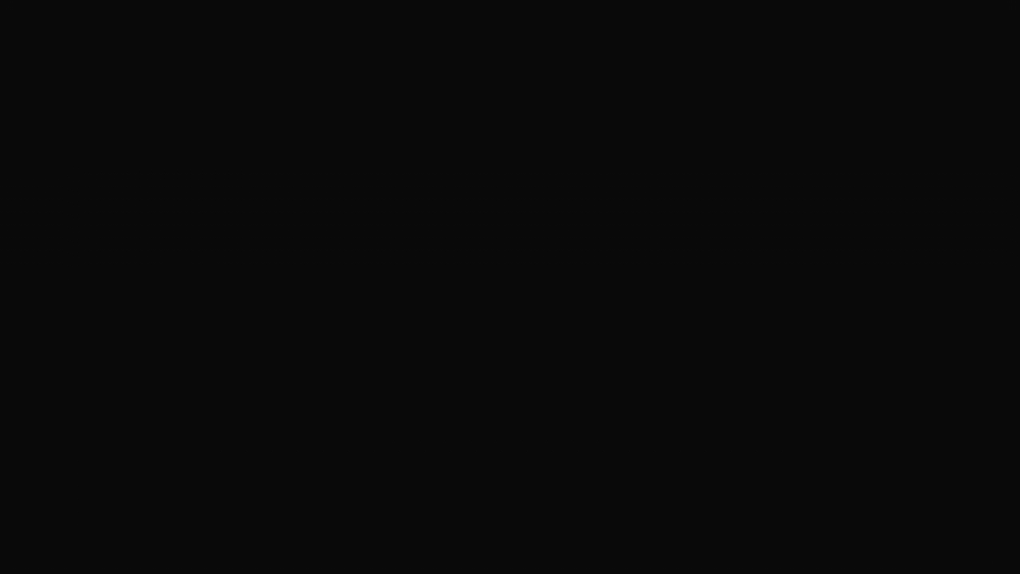
Switch the file browser to Hdd1: and launch default.xex from the Free Style Dash 3 folder.
key(Right)
key(Down)
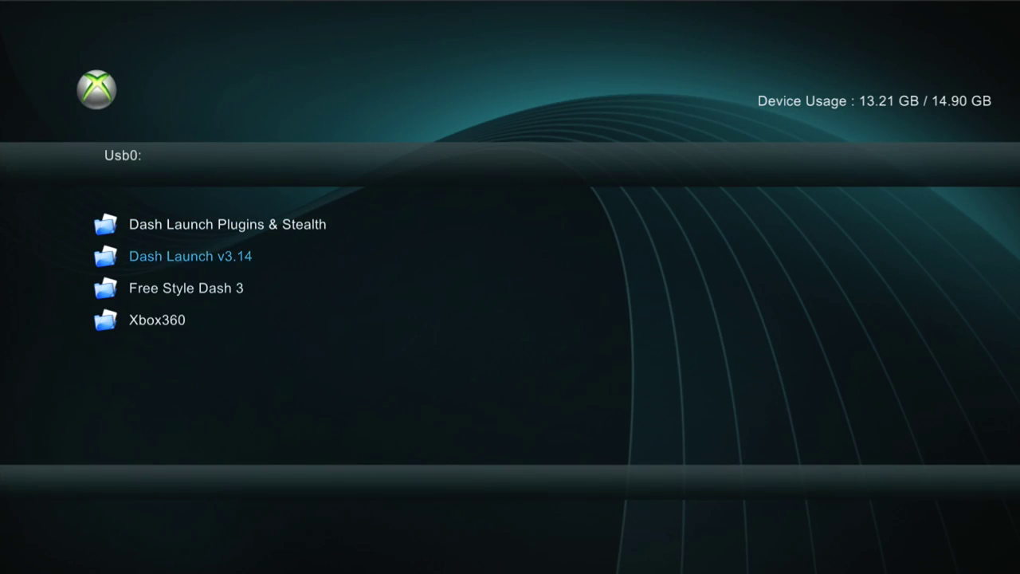
key(x)
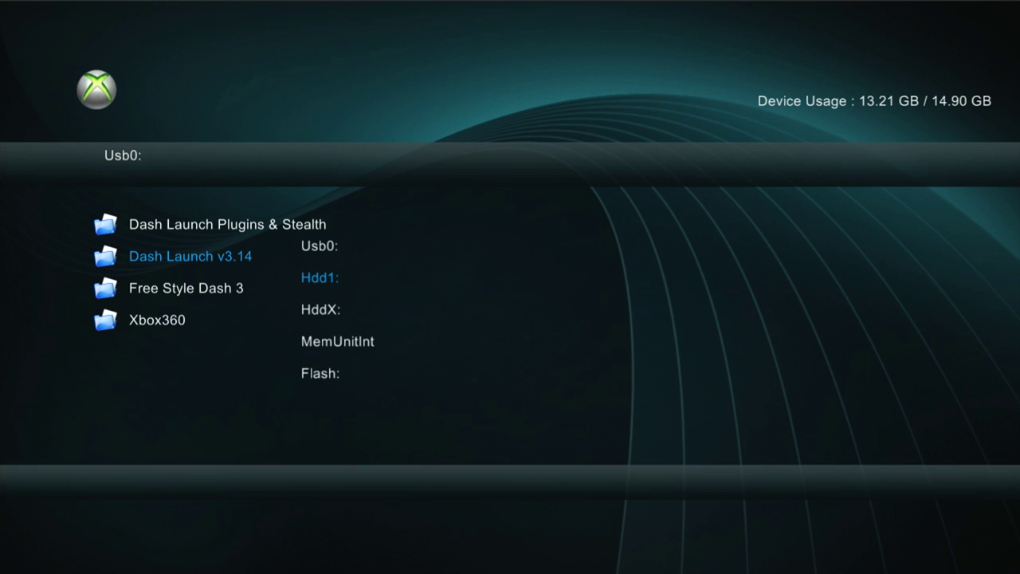
key(Return)
key(Down)
key(Down)
key(Return)
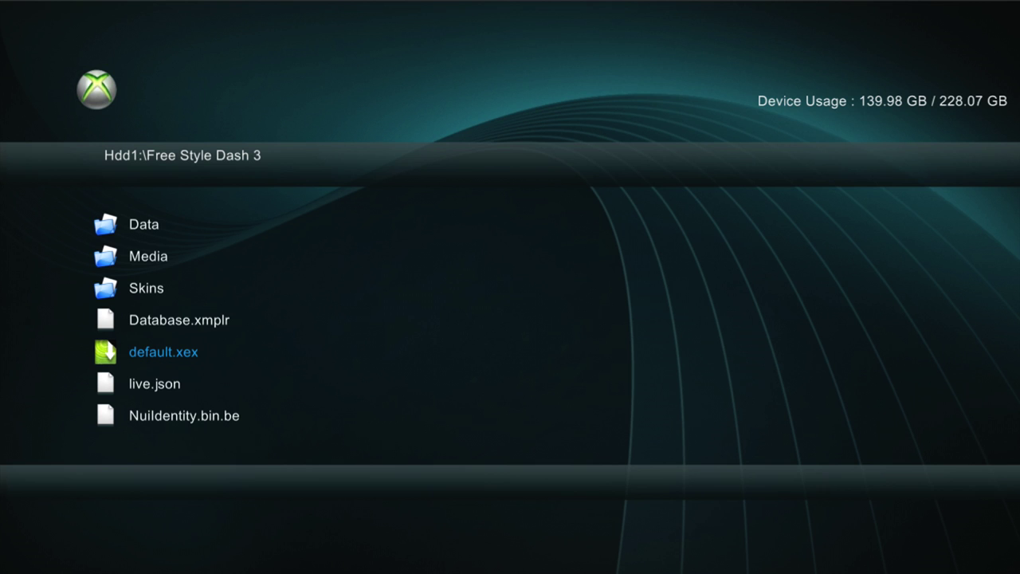
key(Return)
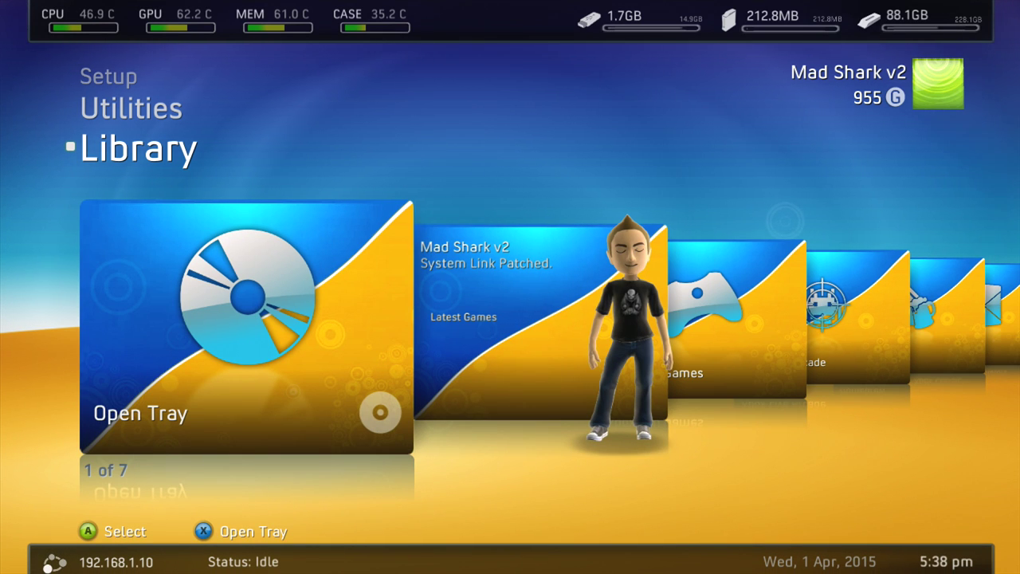
Open the DVD Extract utility in Free Style Dash and accept the game disc prompt.
key(Up)
key(Up)
key(Down)
key(Right)
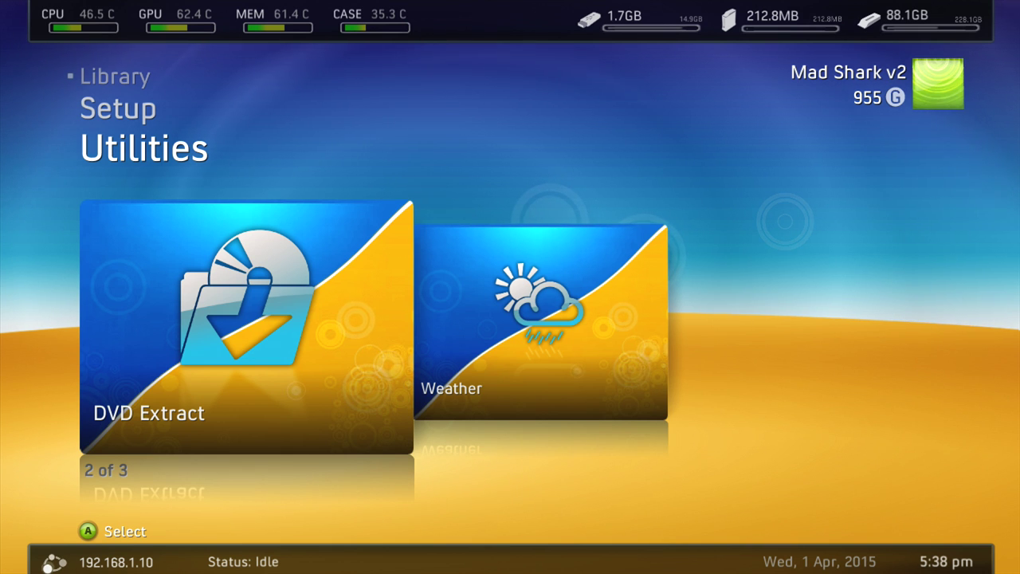
key(Return)
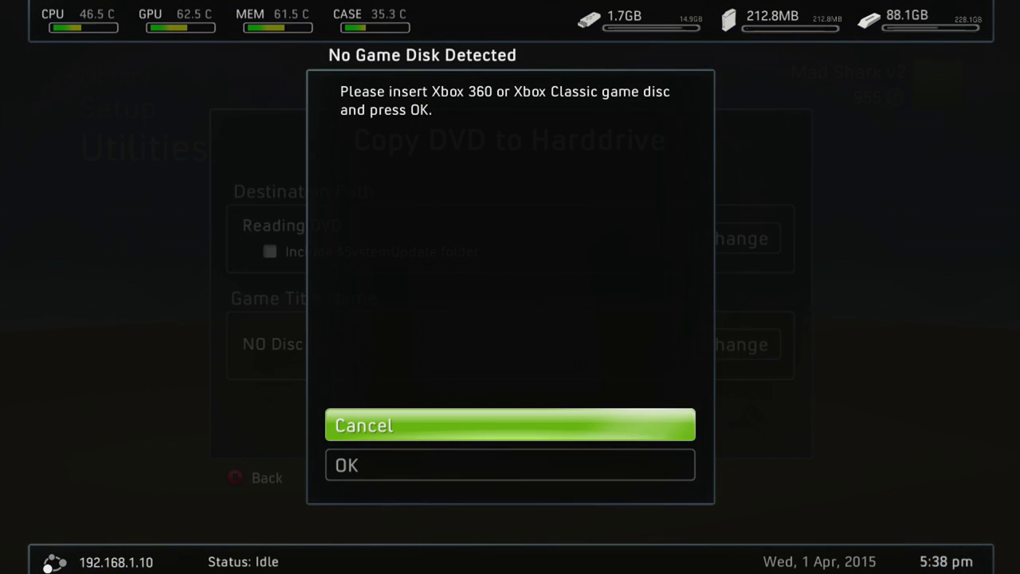
key(Down)
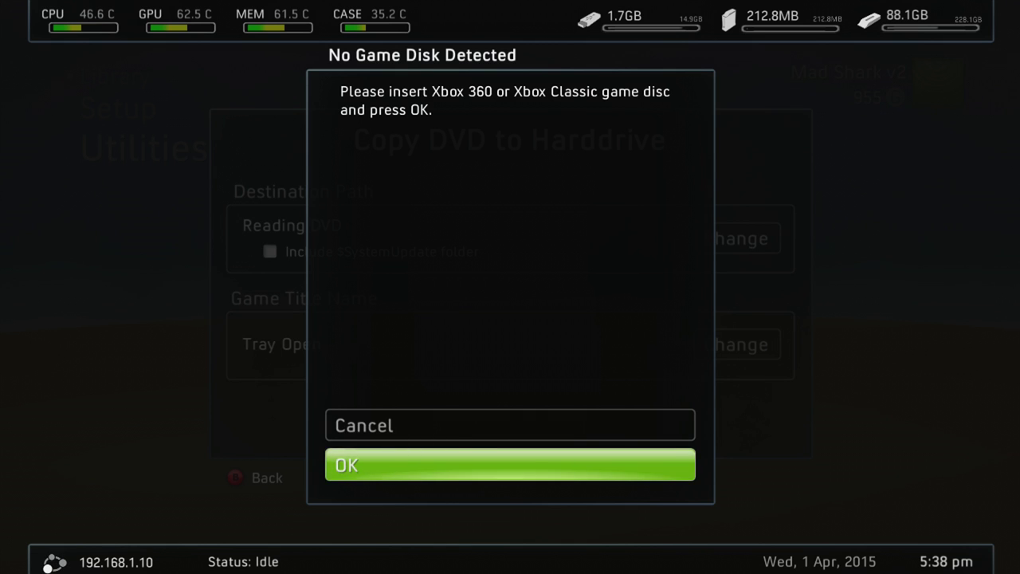
key(Return)
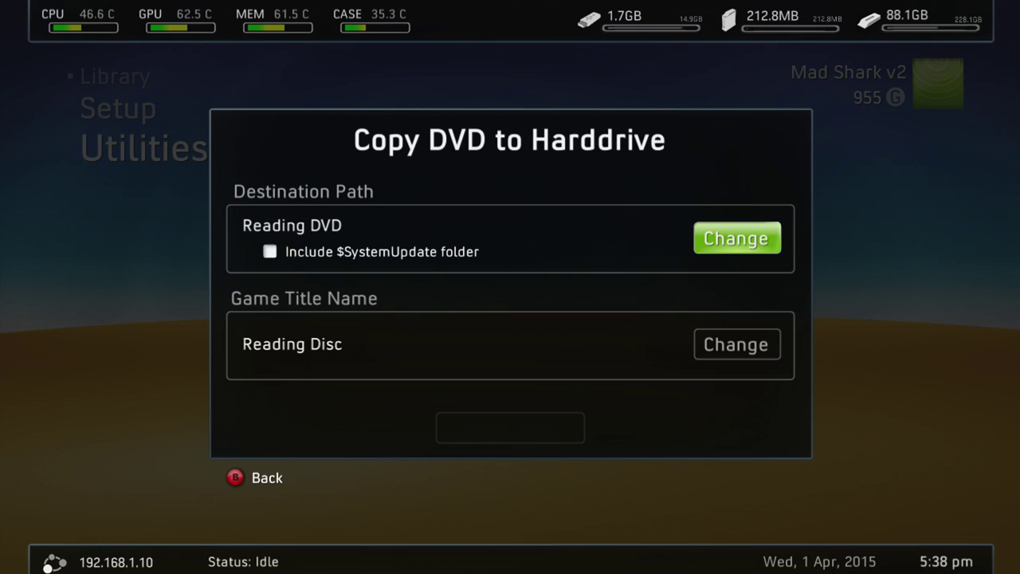
Review the destination path, game title name and start options for copying a DVD to the hard drive.
key(Down)
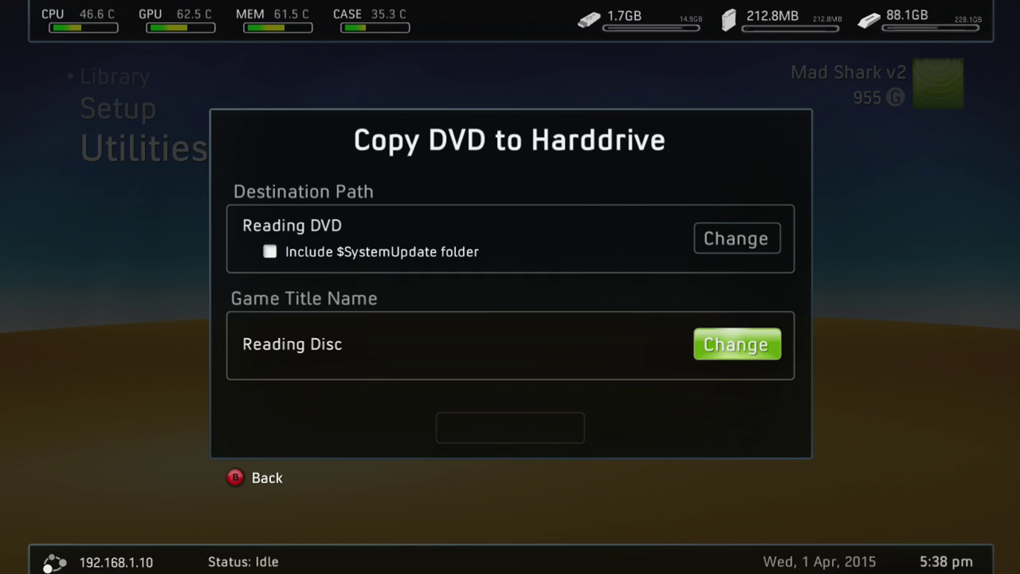
key(Up)
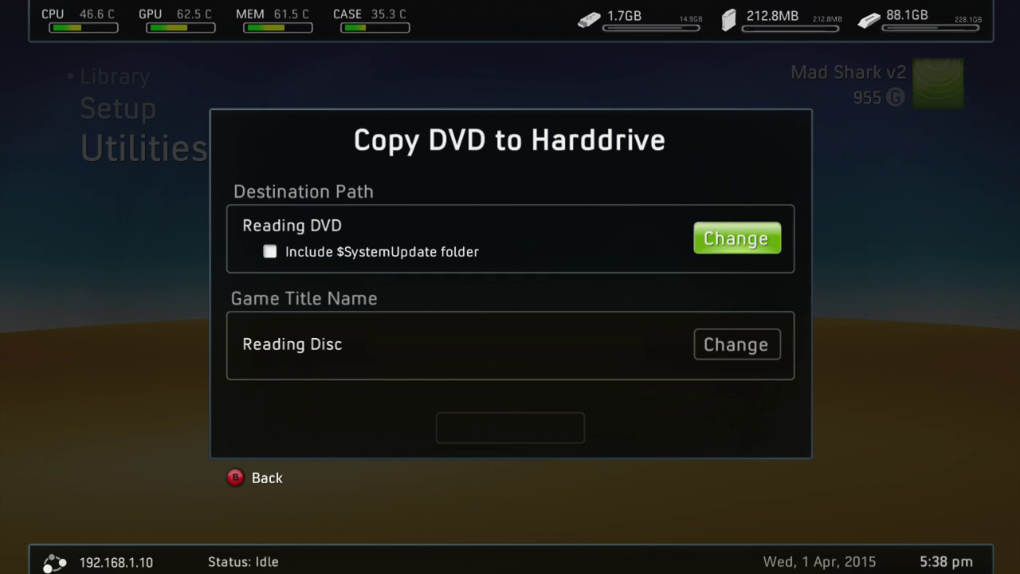
key(Down)
key(Down)
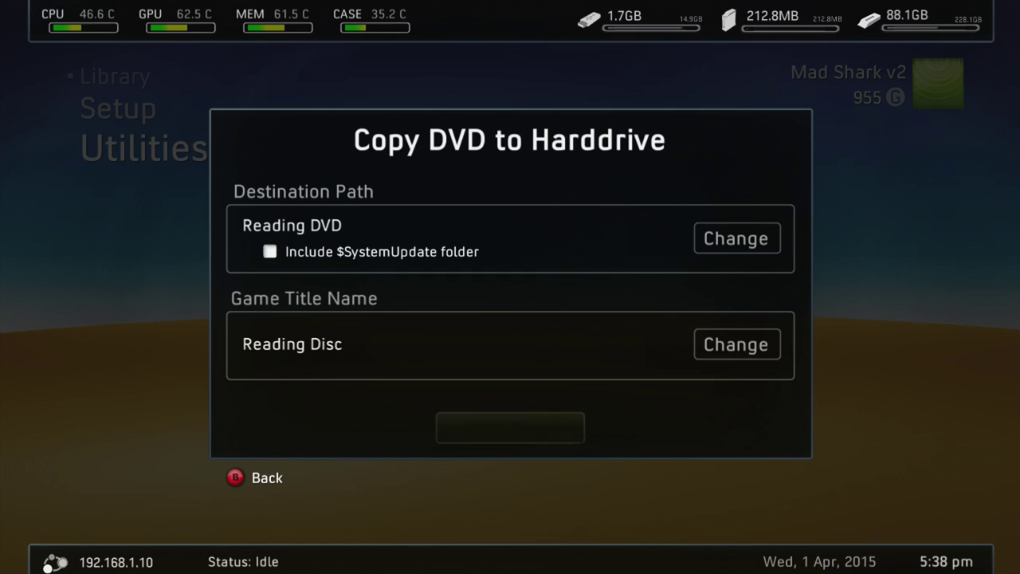
key(Up)
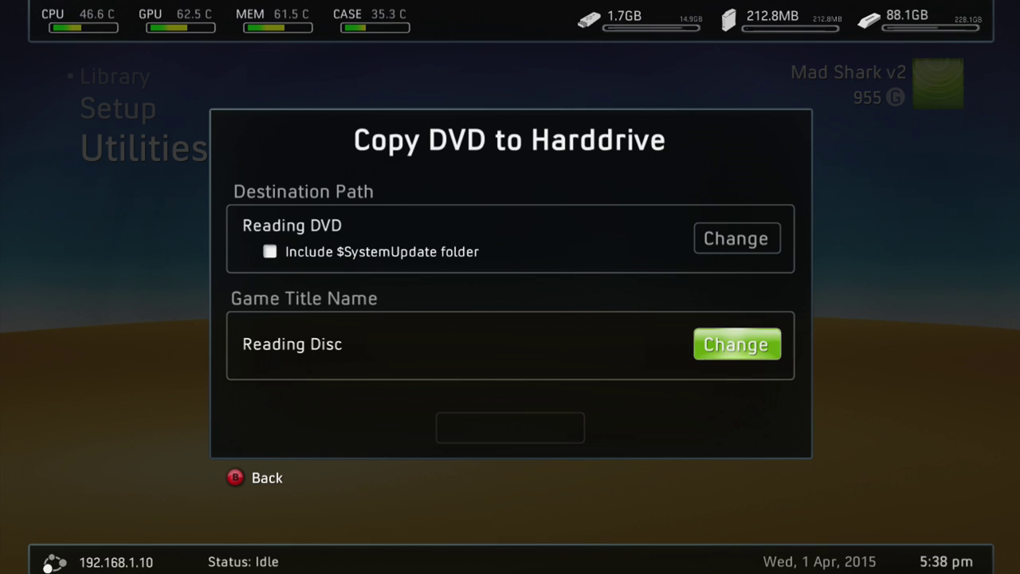
key(Down)
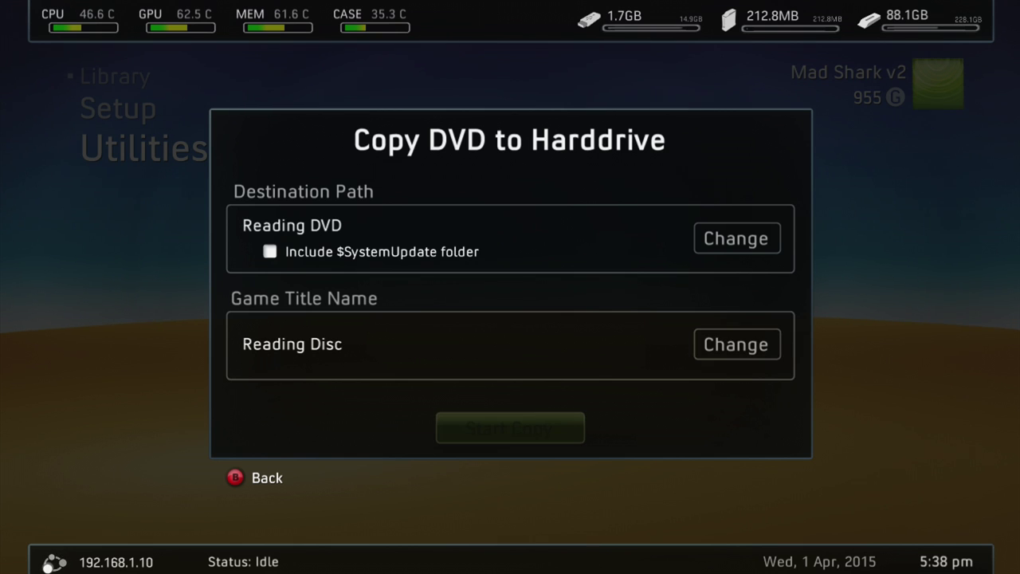
key(Up)
key(Up)
Browse the Hdd1: and Game: drives as possible copy destinations, and leave DVD Extract without choosing a directory.
key(Return)
key(Down)
key(Up)
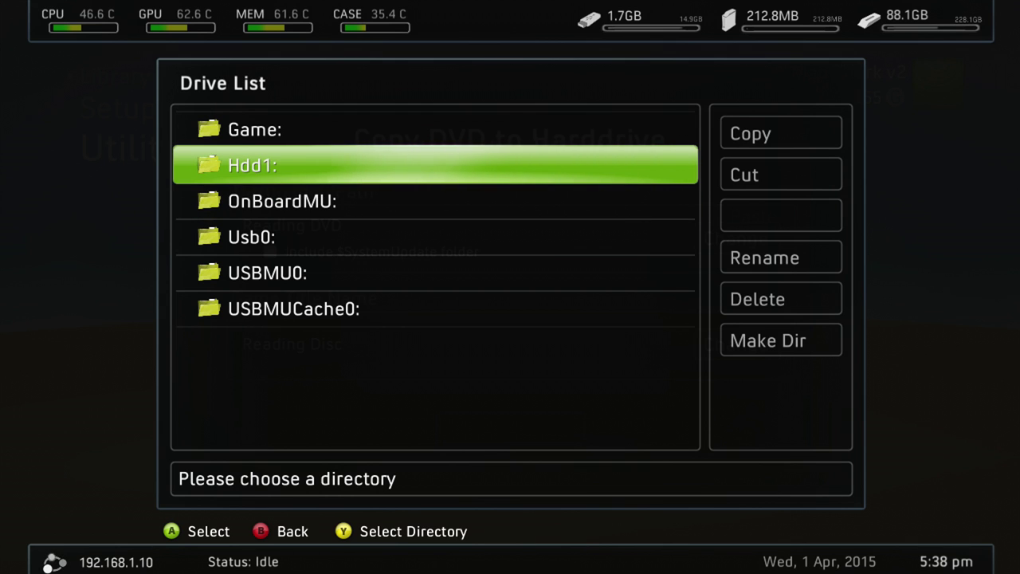
key(Return)
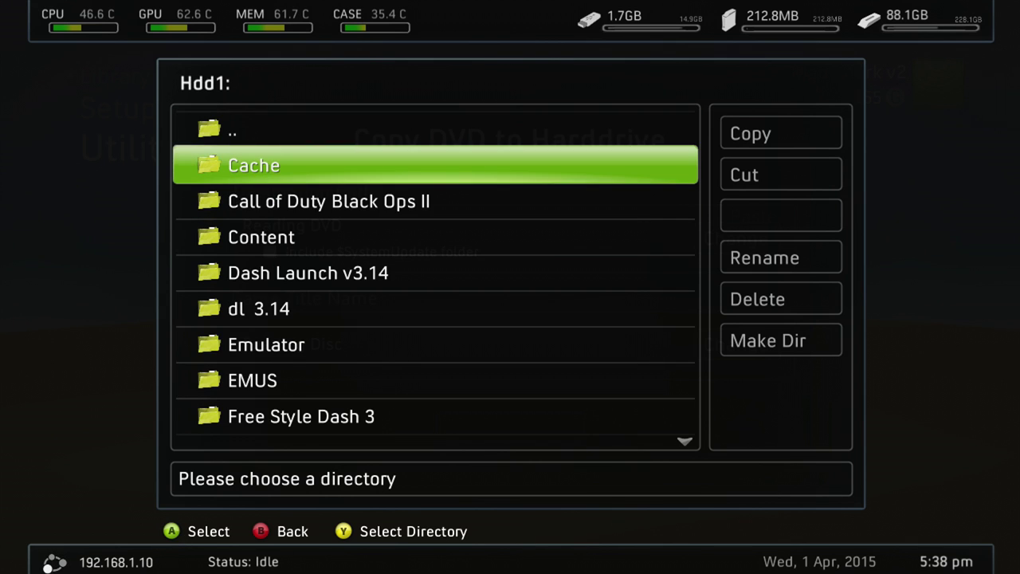
key(Escape)
key(Return)
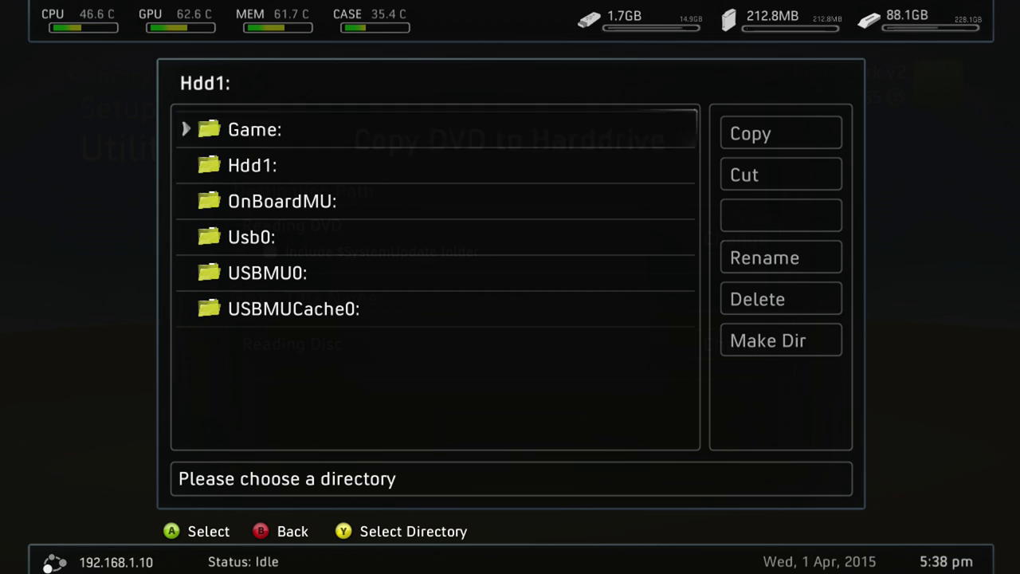
key(Down)
key(Up)
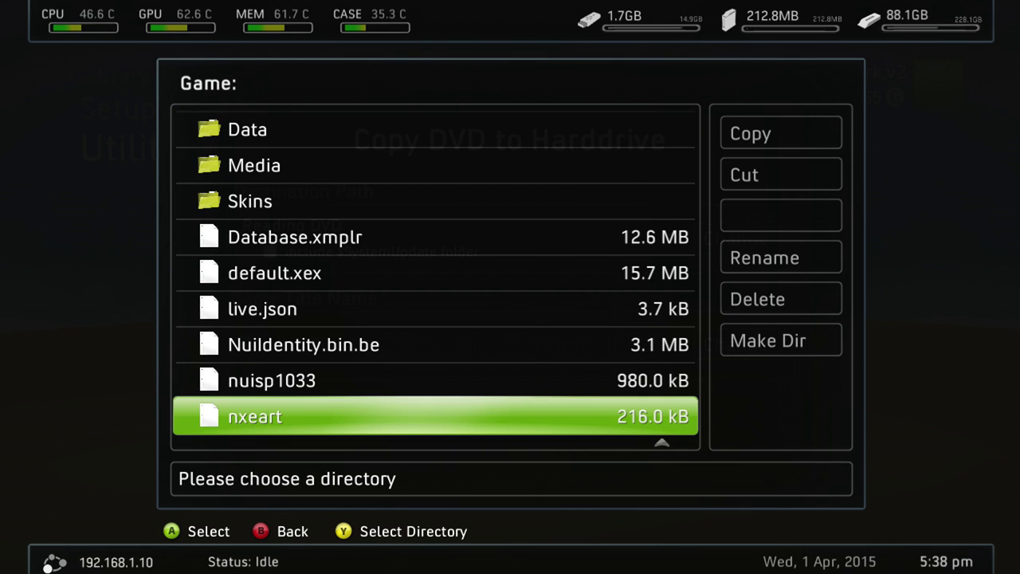
key(Escape)
key(Down)
key(Escape)
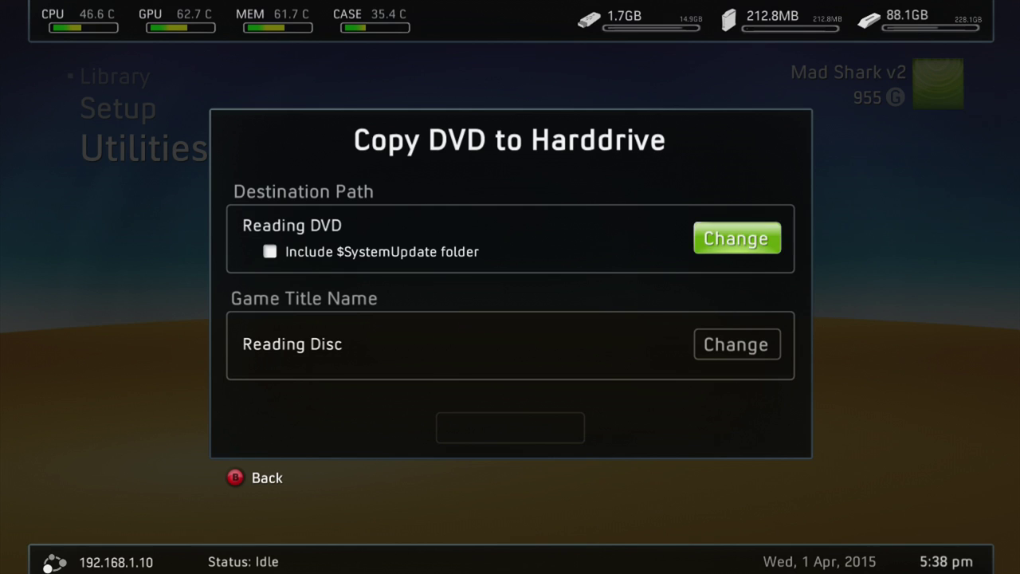
key(Escape)
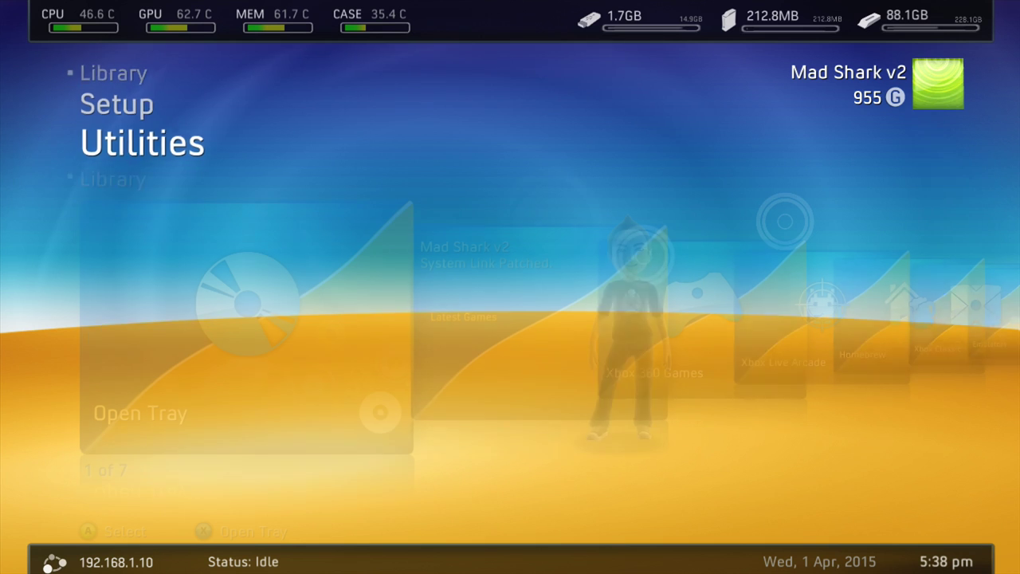
Open the skin chooser in Setup and preview the Venom and Dash RT skins.
key(Up)
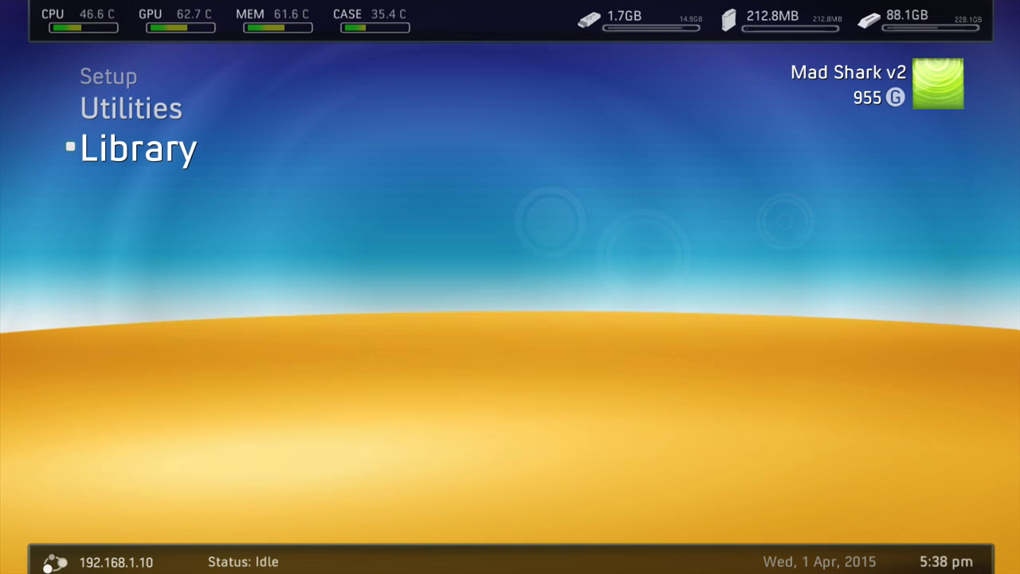
key(Up)
key(Down)
key(Right)
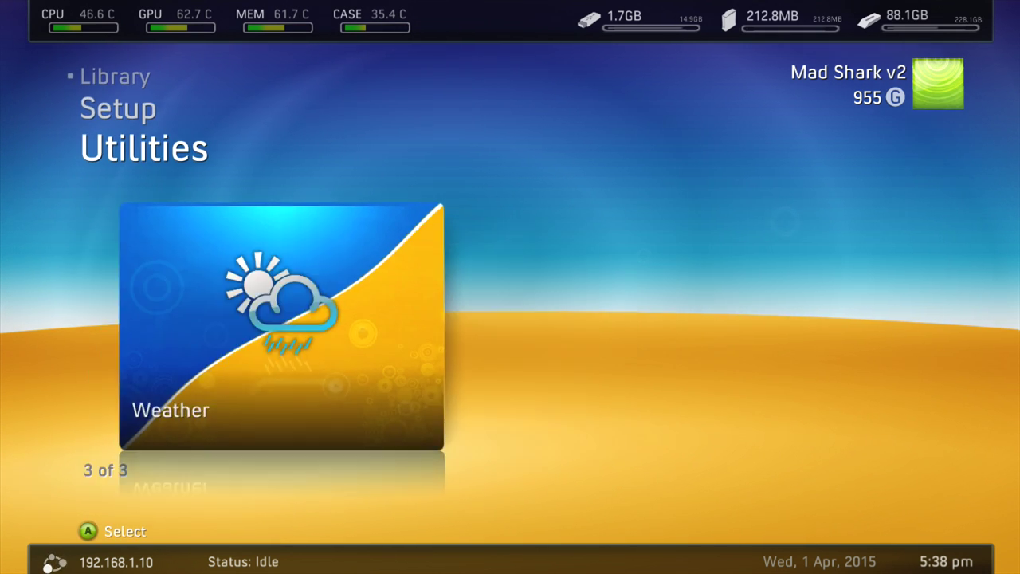
key(Up)
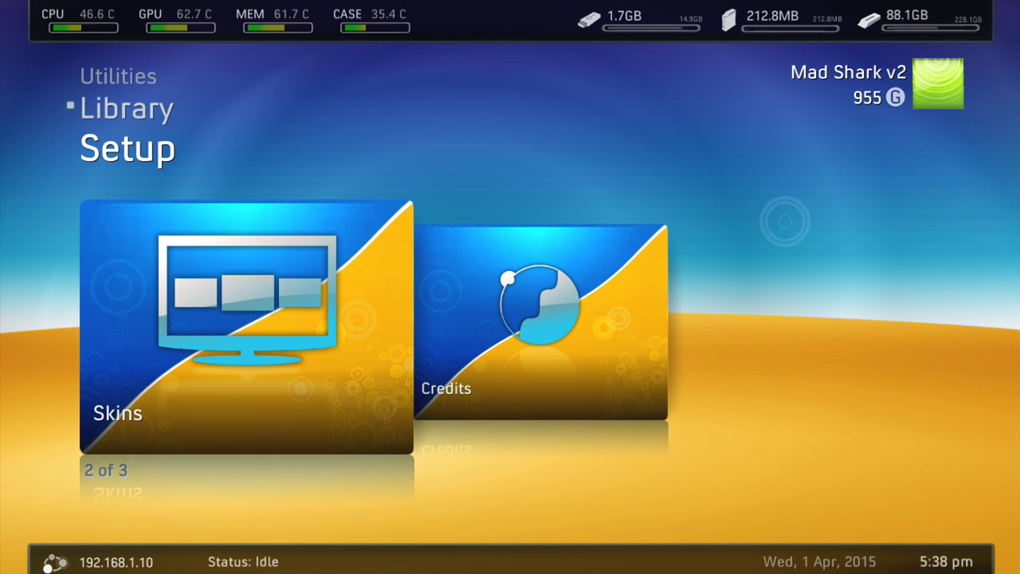
key(Return)
key(Down)
key(Down)
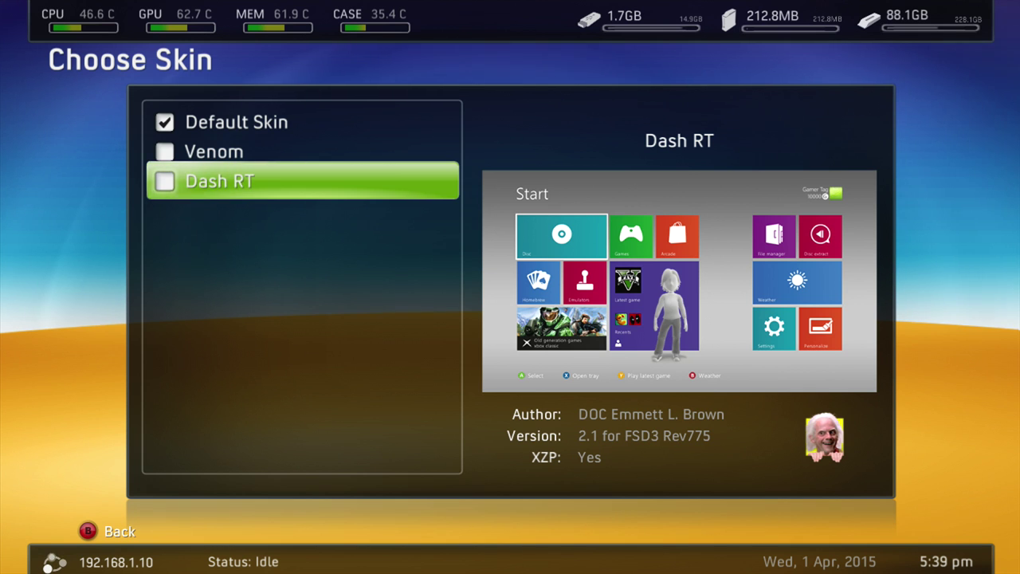
key(Up)
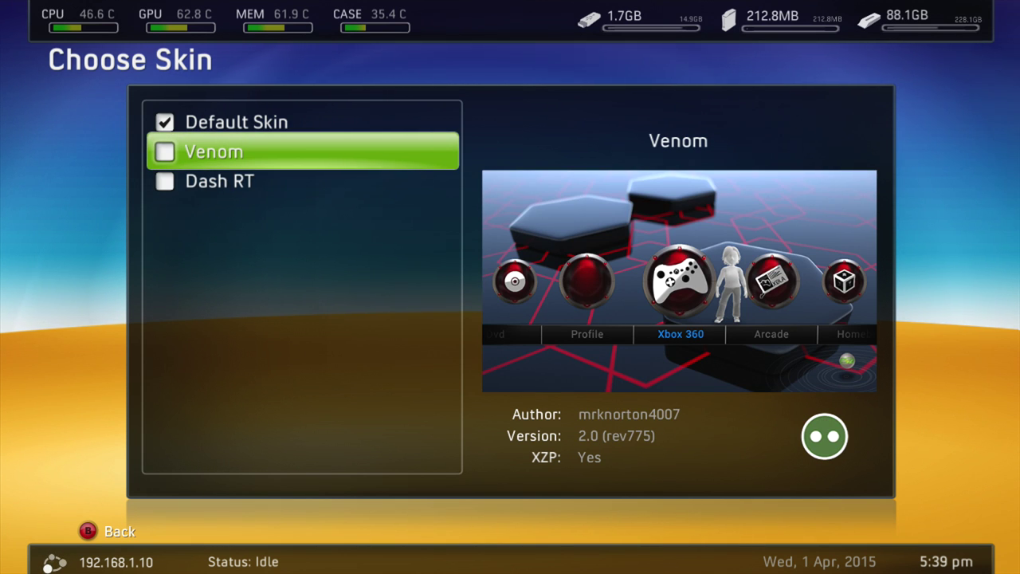
key(Down)
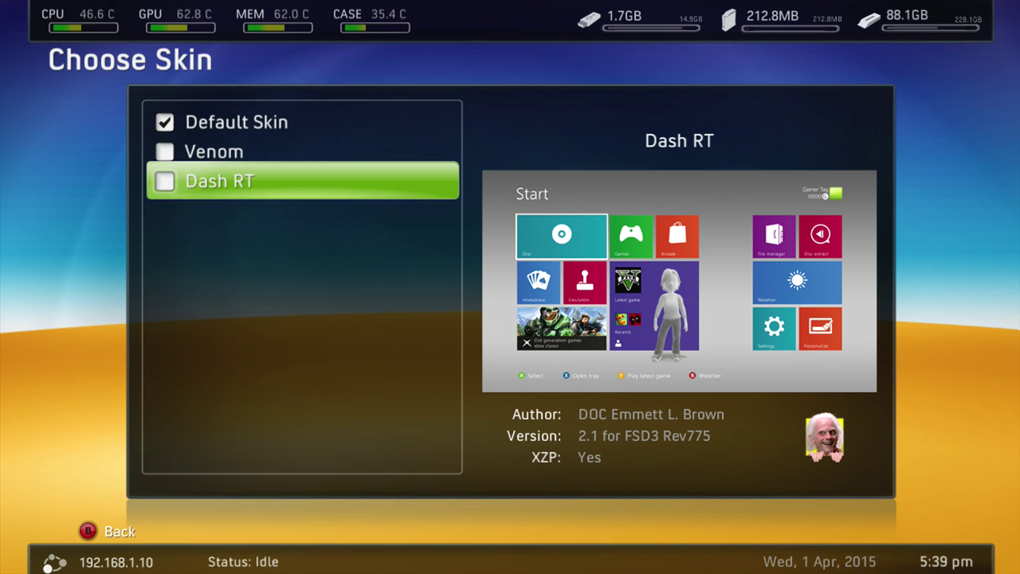
key(Up)
Reopen the skin chooser from Setup and bring up the backdrop customization for Default Skin.
key(Escape)
key(Left)
key(Down)
key(Up)
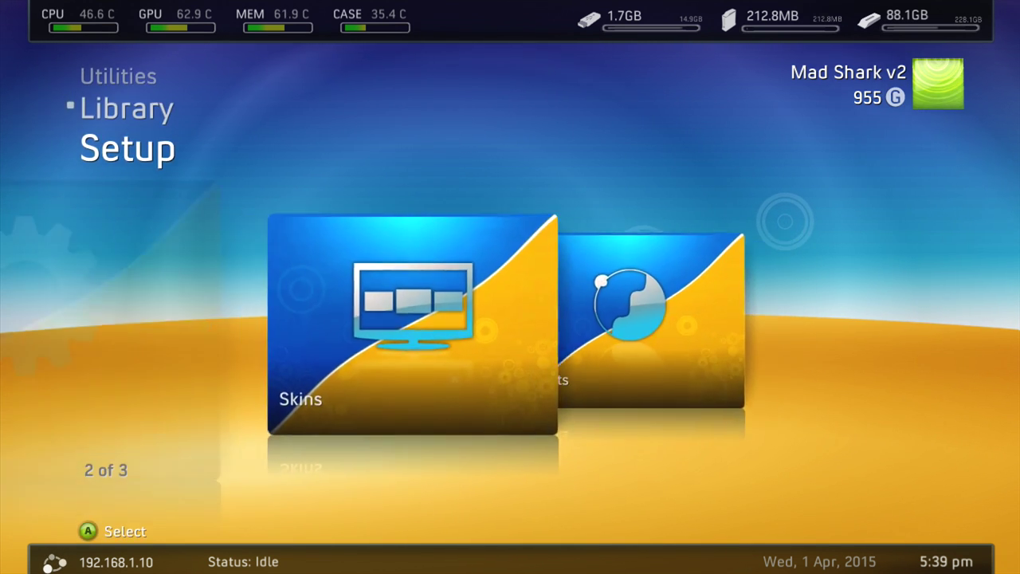
key(Return)
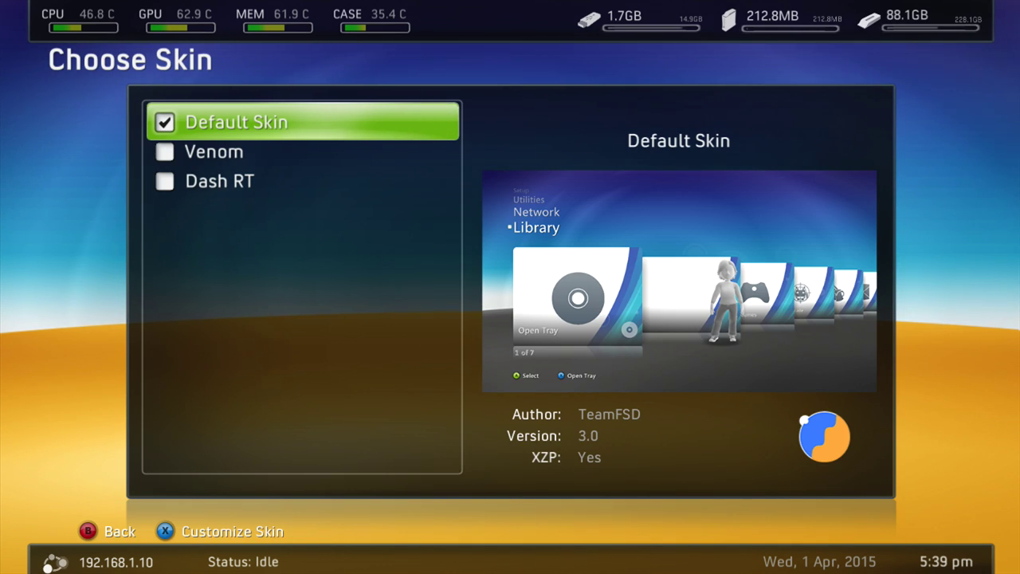
key(x)
key(Right)
key(Left)
key(Right)
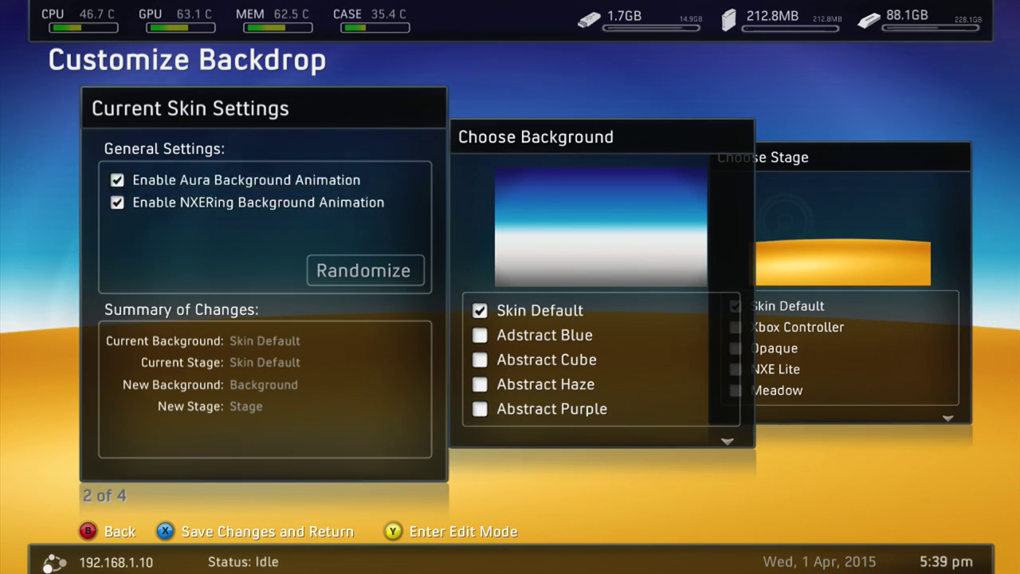
Set the skin's background to Adstract Blue.
key(Down)
key(Down)
key(Up)
key(Return)
Set the skin's stage to NXE Lite.
key(Right)
key(Down)
key(Down)
key(Down)
key(Down)
key(Up)
key(Return)
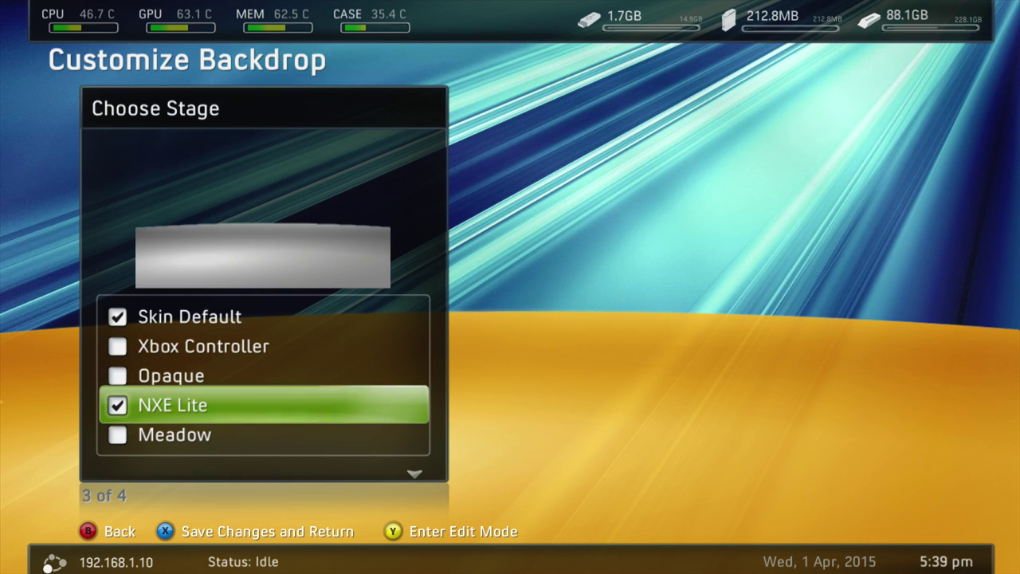
Preview the Abstract Cube background, and enter the skin's edit mode at the Library section.
key(Left)
key(Down)
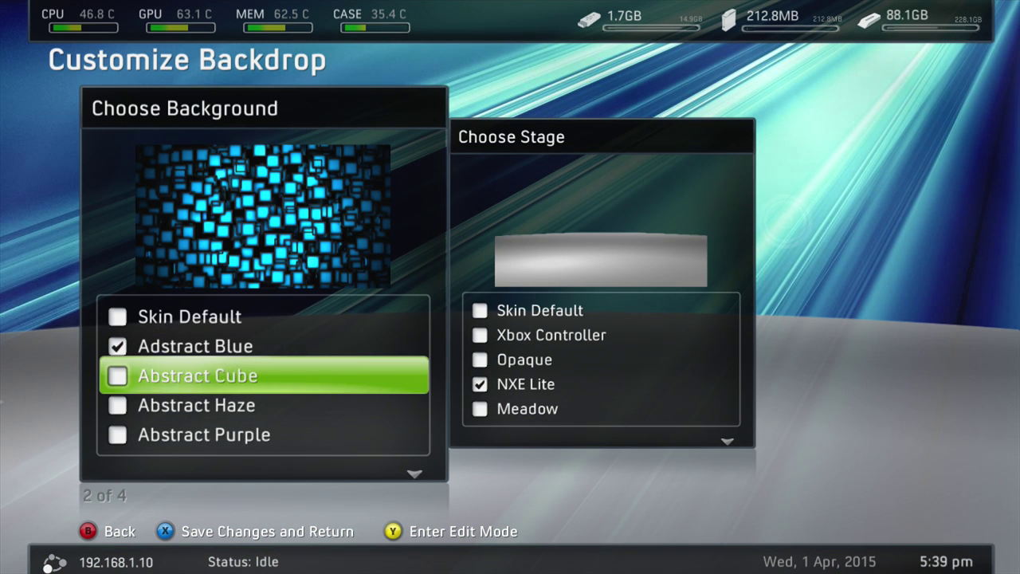
key(Up)
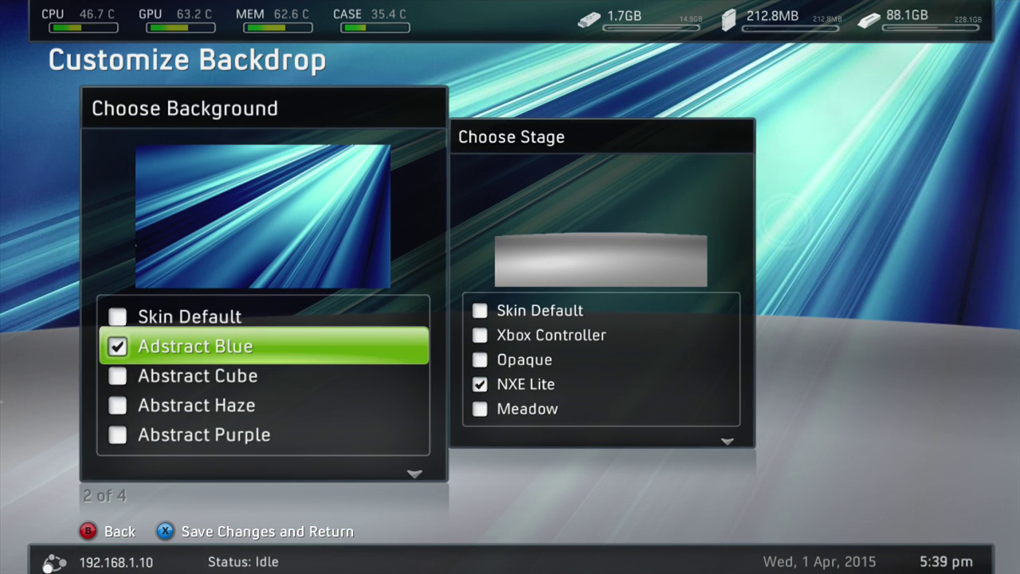
key(Down)
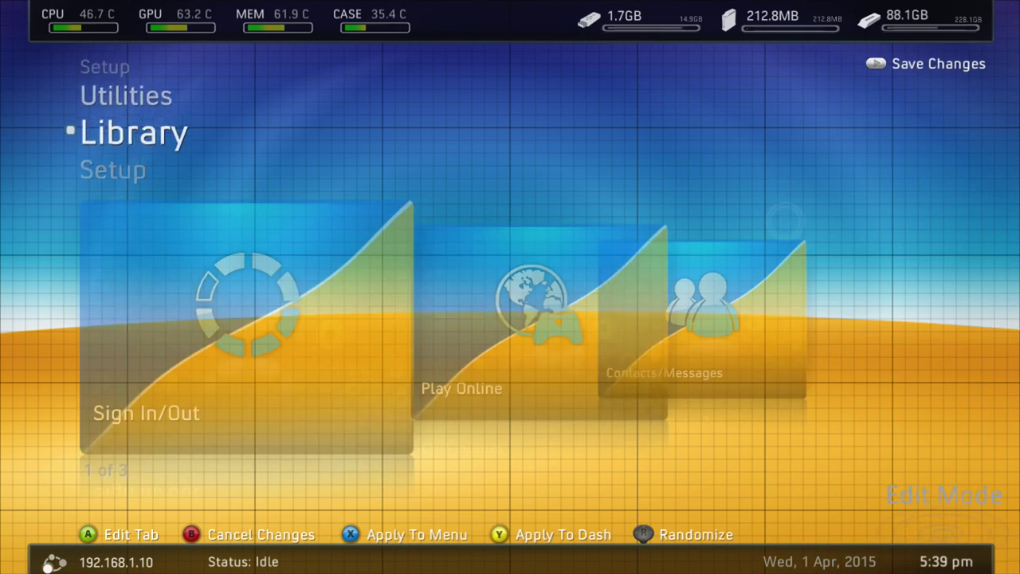
key(Up)
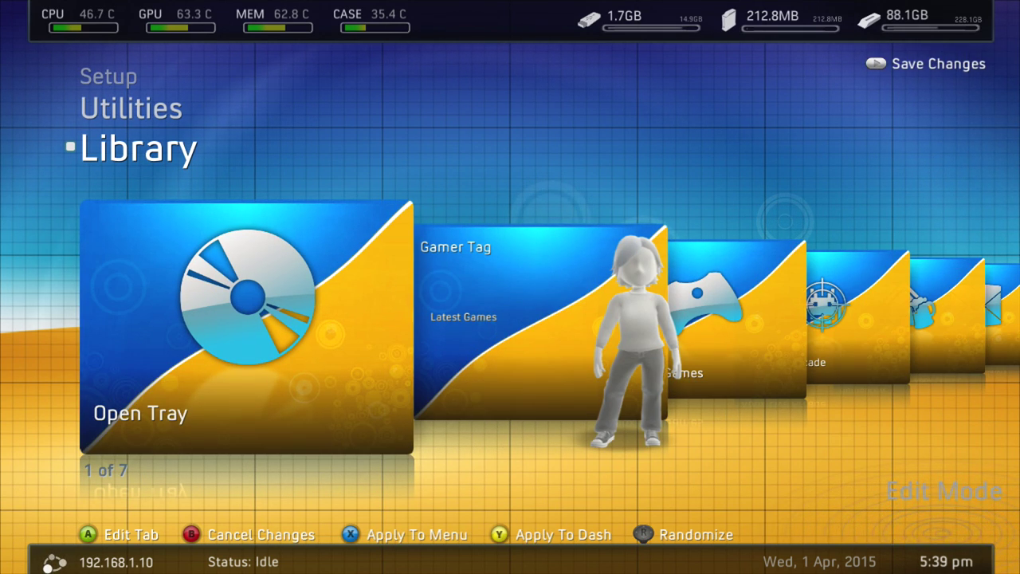
Edit the Open Tray tab in the Library and set its background to Dark Grey.
key(a)
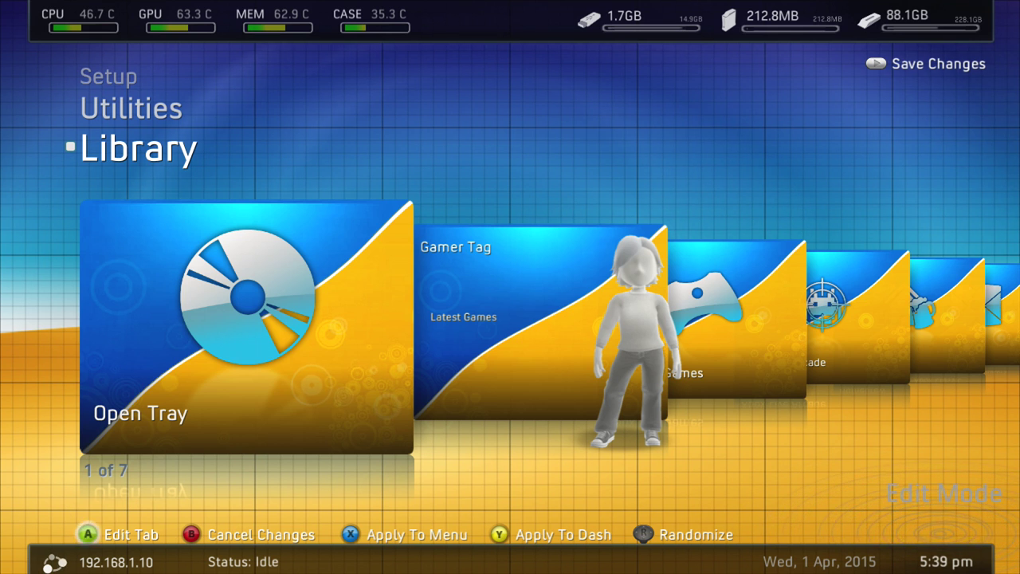
key(Down)
key(a)
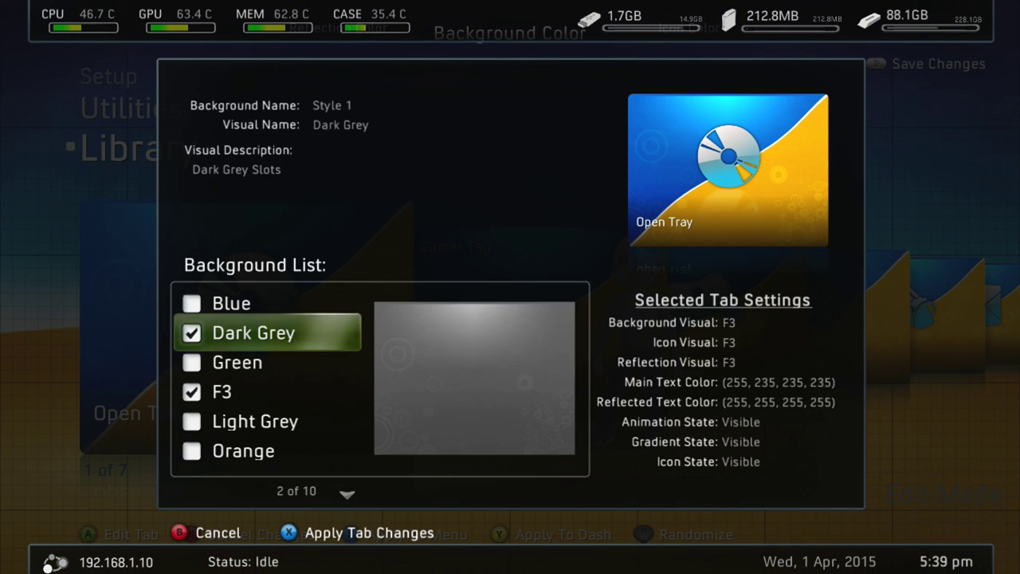
key(Down)
key(b)
Browse the icon color choices and the text color settings for the Open Tray tab.
key(Right)
key(Left)
key(Right)
key(Down)
key(Down)
key(Down)
key(Down)
key(Down)
key(Down)
key(Down)
key(Down)
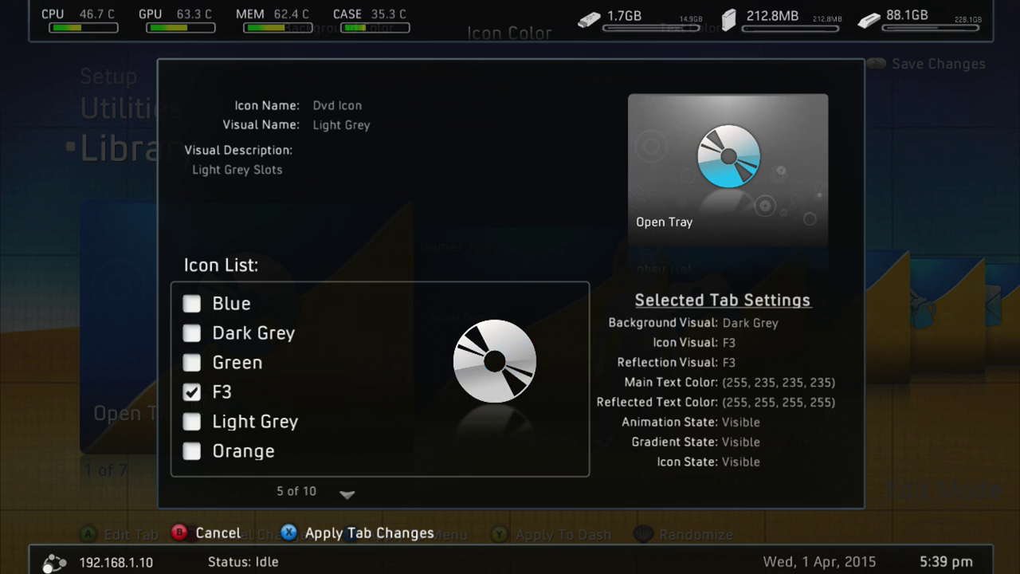
key(Up)
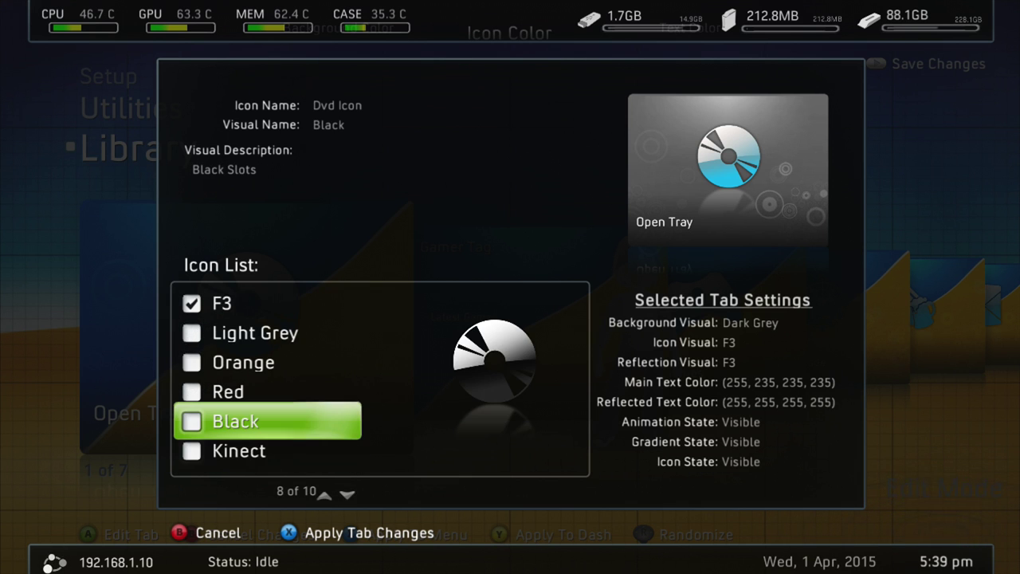
key(Right)
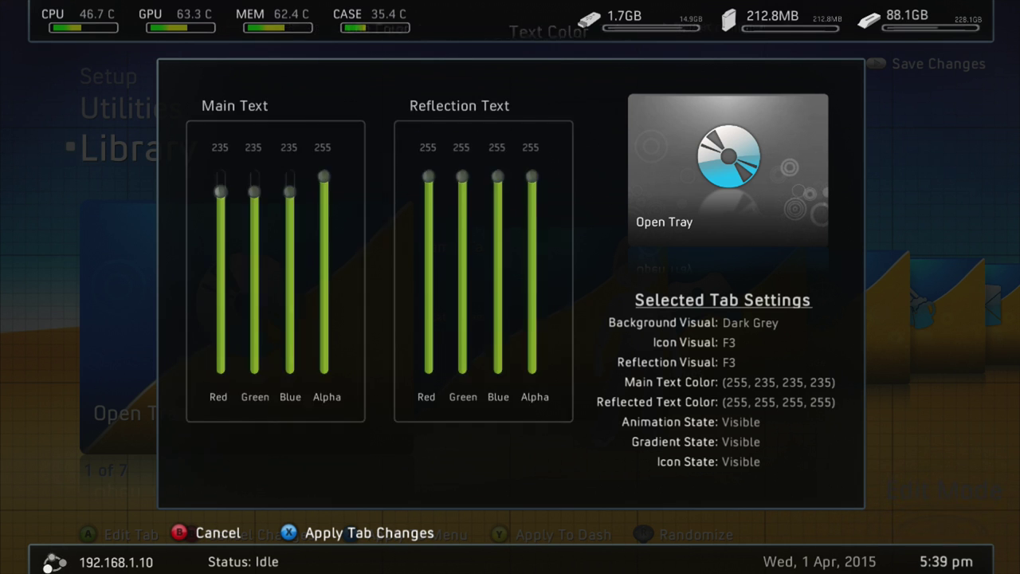
key(Left)
key(Left)
key(Left)
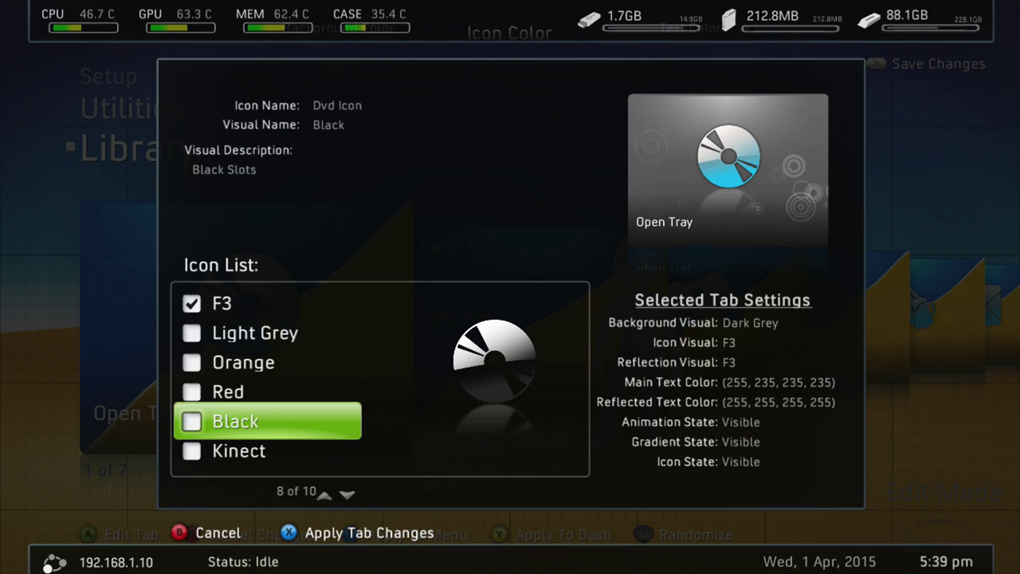
key(Right)
key(Right)
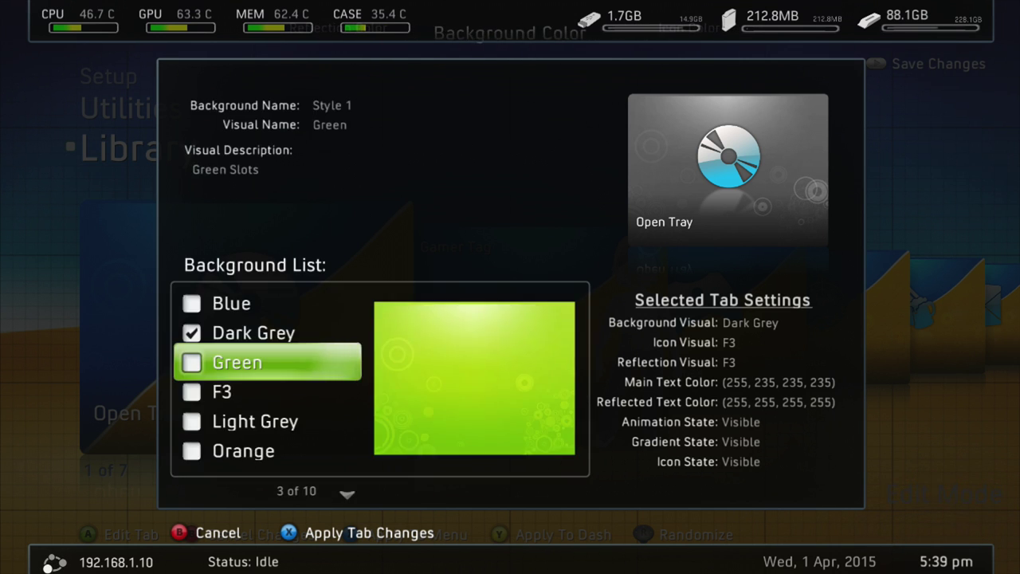
key(Down)
key(Down)
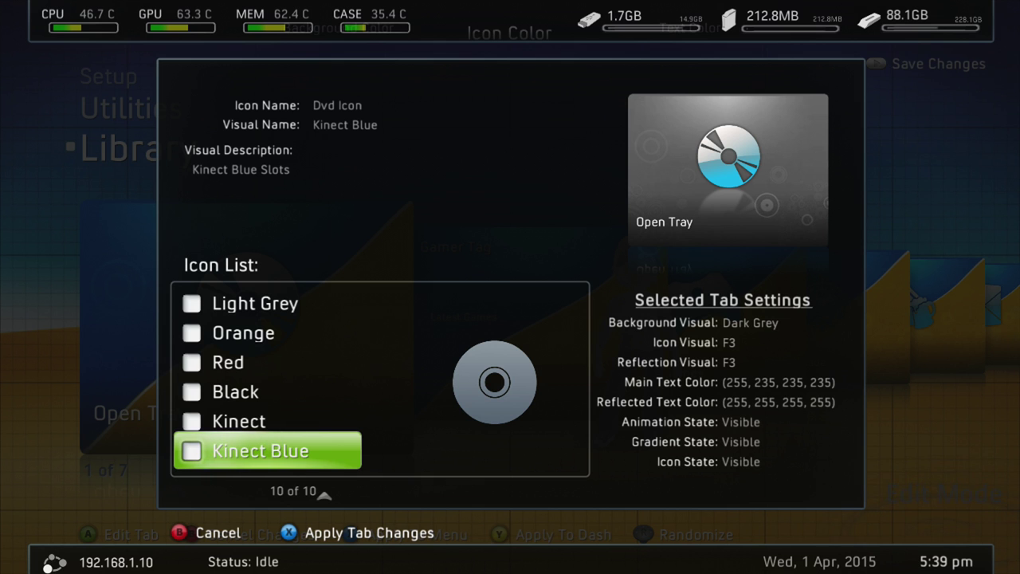
Set the Open Tray tab's icon to Kinect and apply the tab changes.
key(Up)
key(Return)
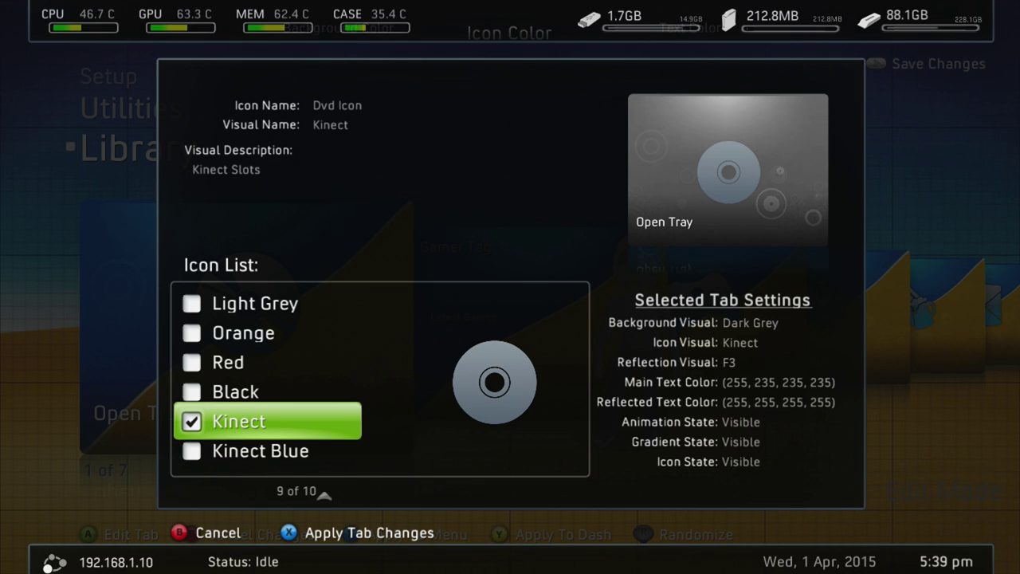
key(x)
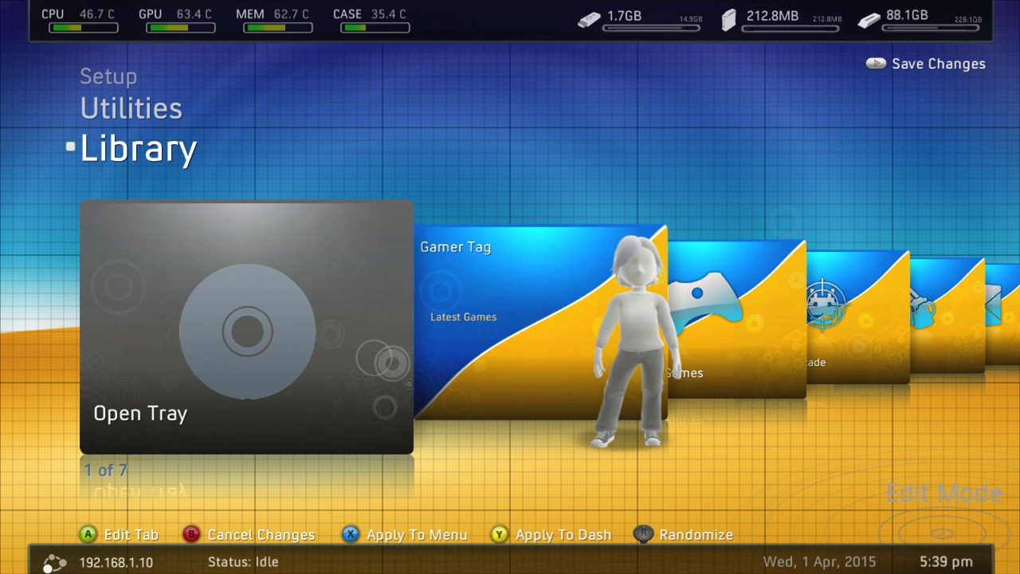
Apply the Open Tray tab's style to the other tabs, save the changes, and return to the skin list.
key(x)
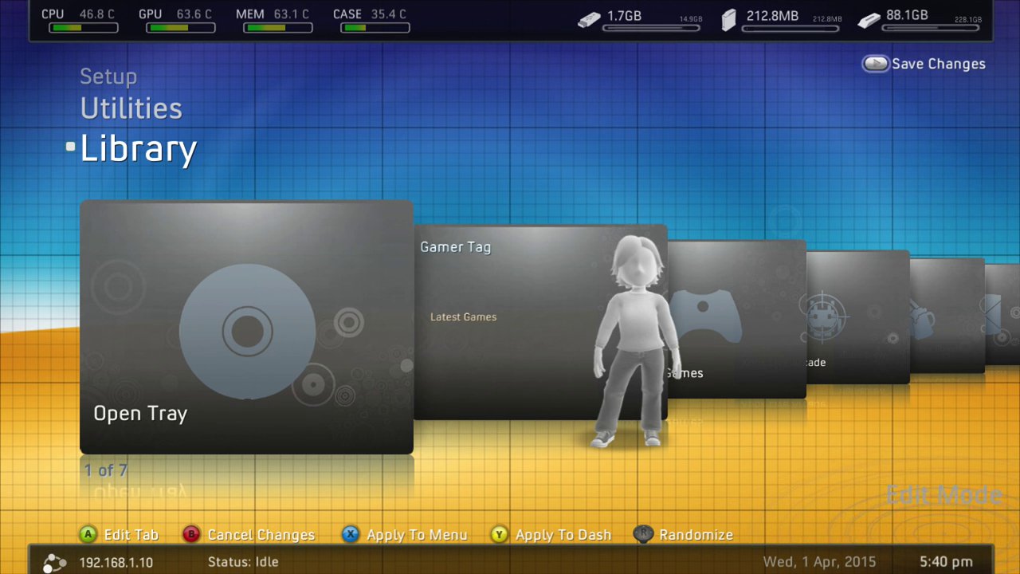
key(Return)
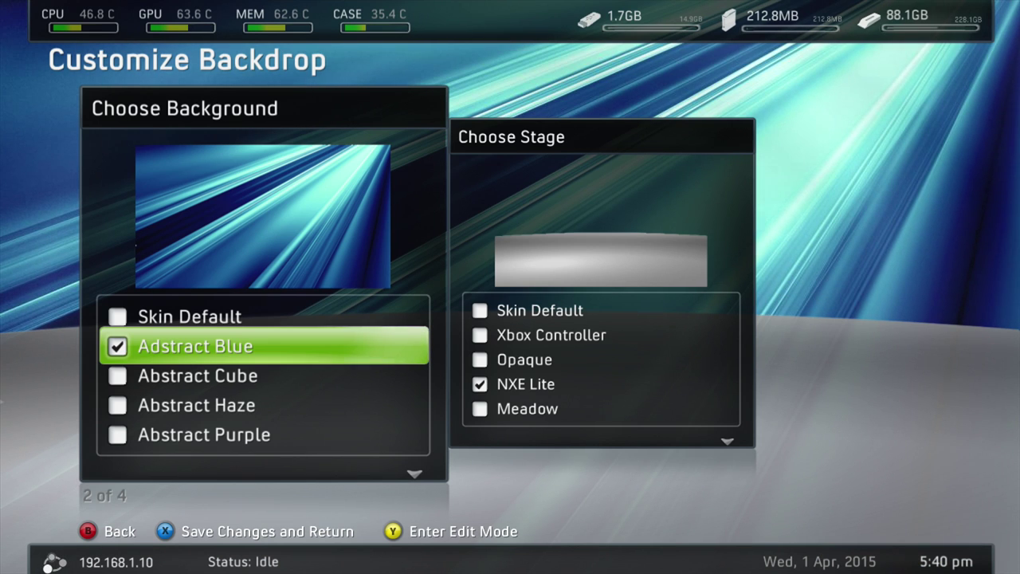
key(Escape)
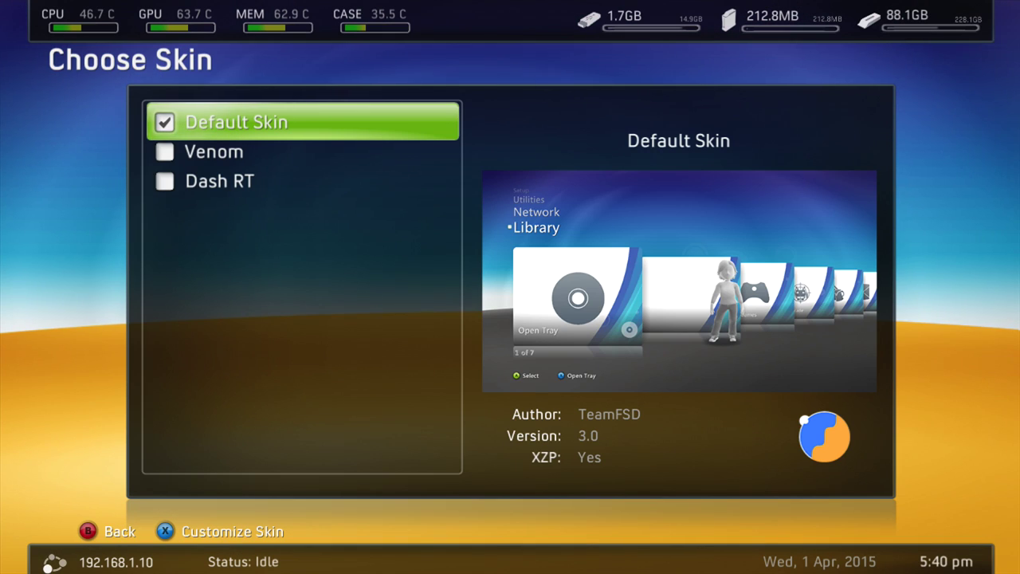
Leave the skin chooser and look over the restyled tabs in the dashboard's Utilities and other sections.
key(Return)
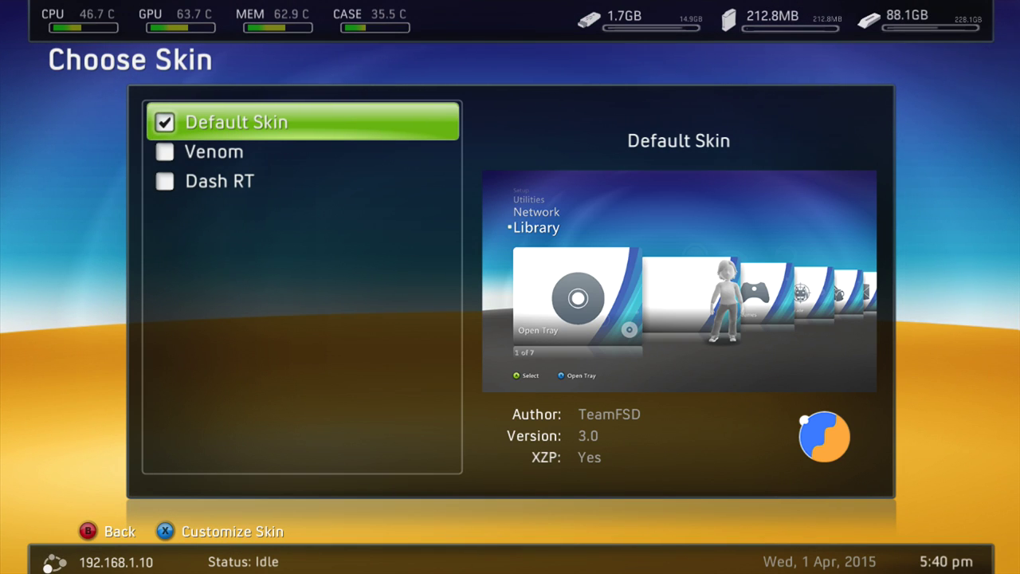
key(Down)
key(Up)
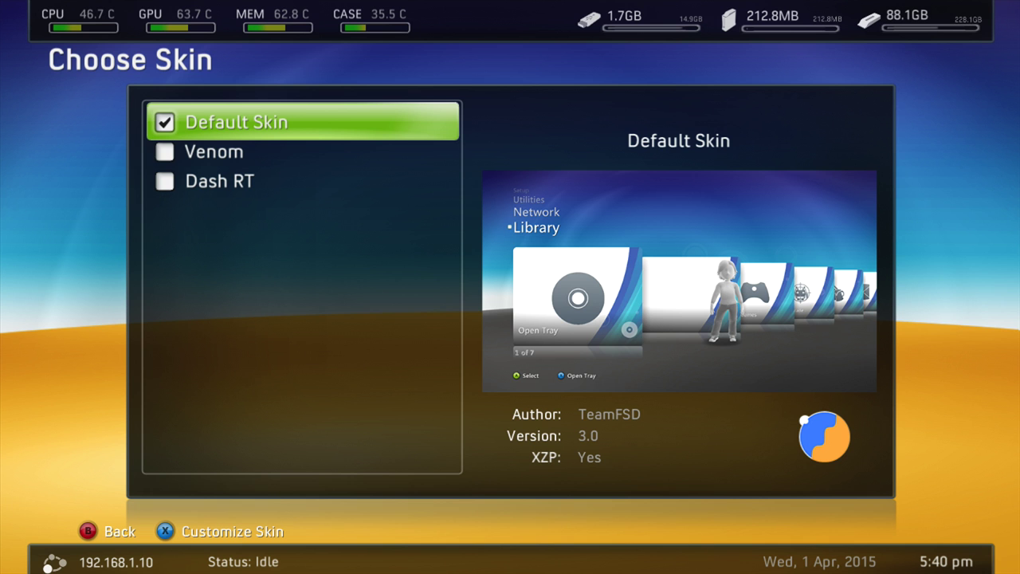
key(x)
key(Escape)
key(Escape)
key(Down)
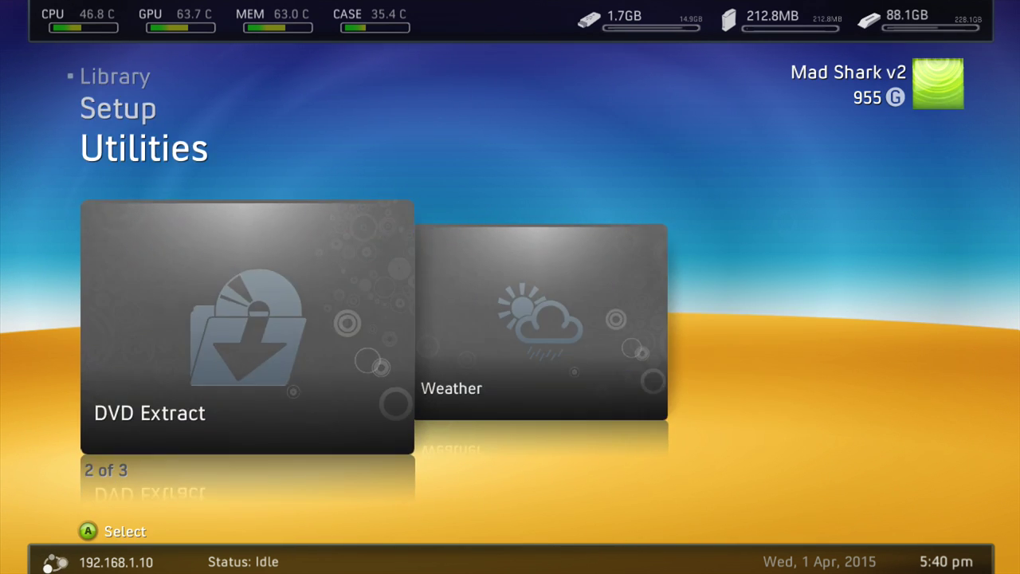
key(Down)
key(Up)
key(Down)
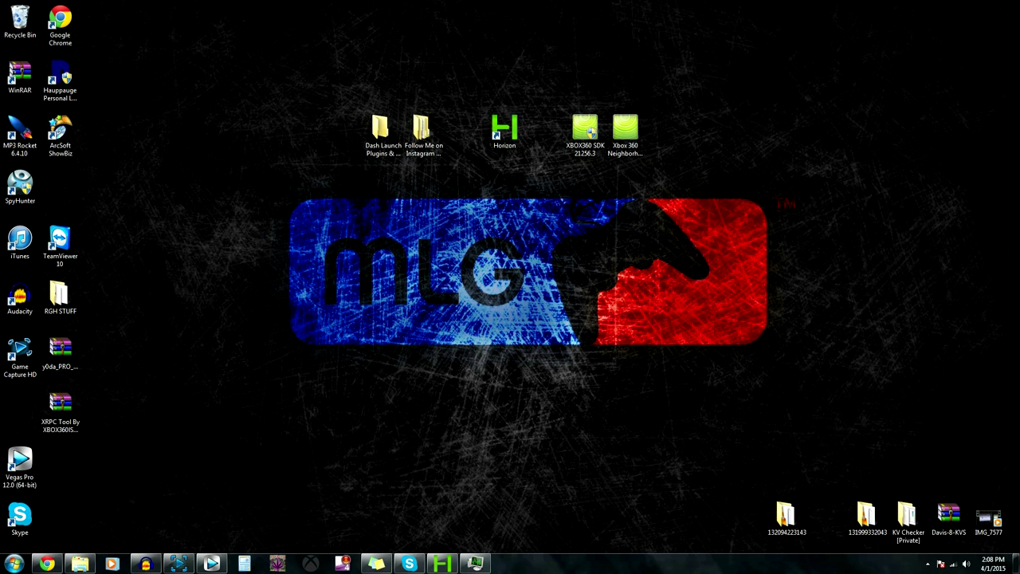
Switch to the Windows desktop and view the file details of the XBOX360 SDK 21256.3 installer.
double_click(620, 135)
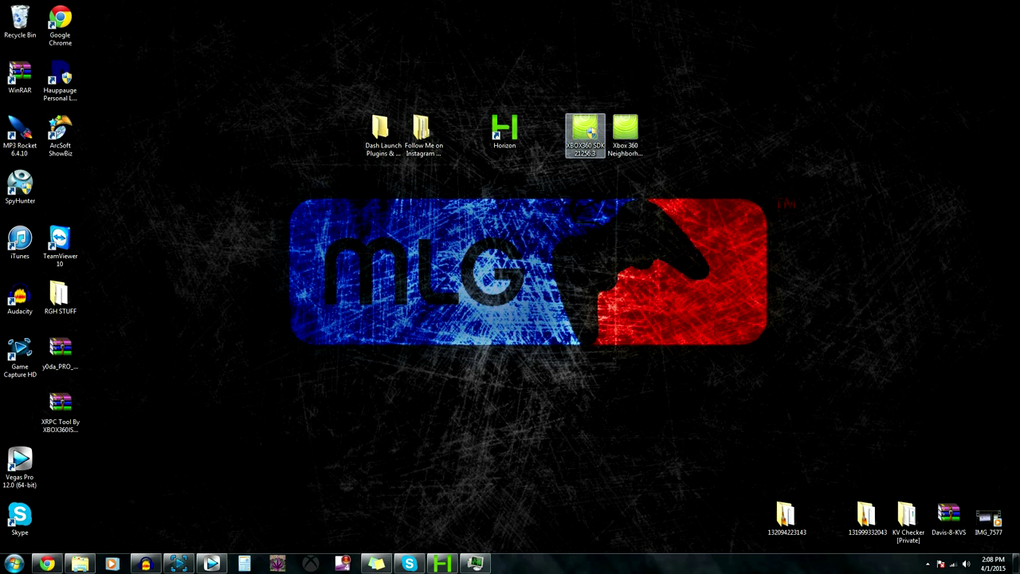
double_click(581, 134)
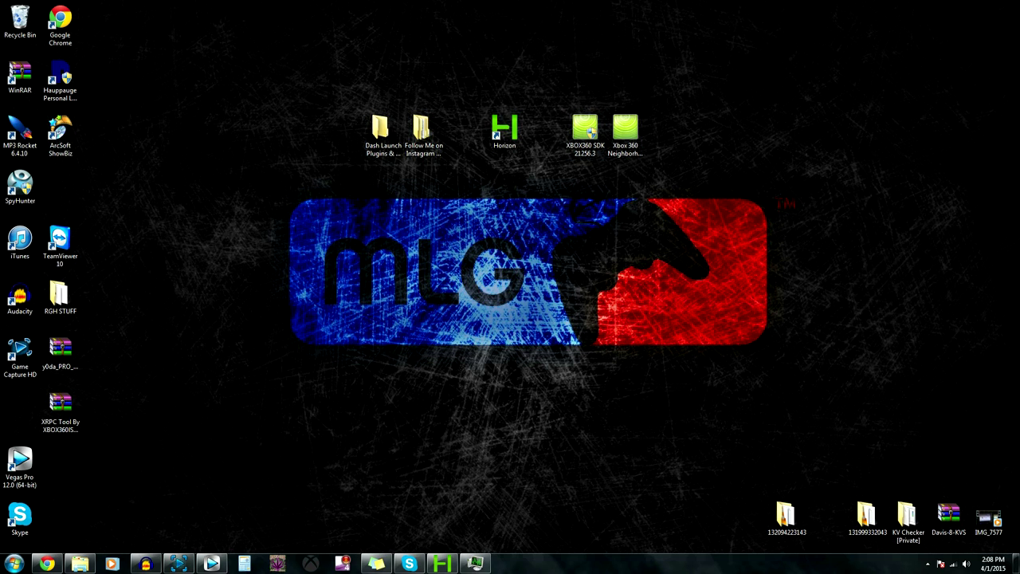
click(577, 147)
click(597, 145)
click(601, 144)
click(582, 146)
click(627, 160)
click(583, 150)
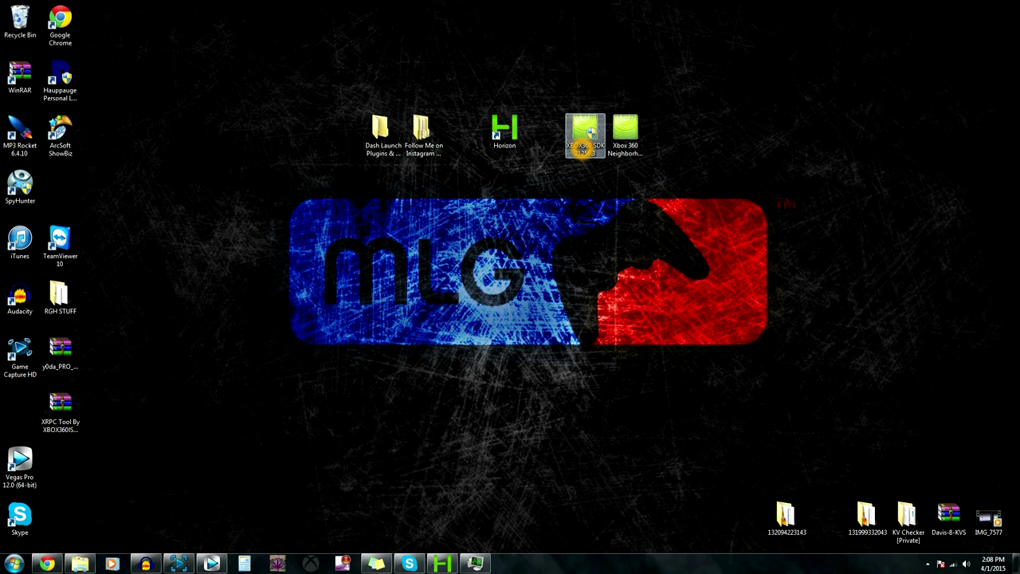
mouse_move(583, 147)
mouse_down()
mouse_move(563, 157)
mouse_move(565, 146)
mouse_up()
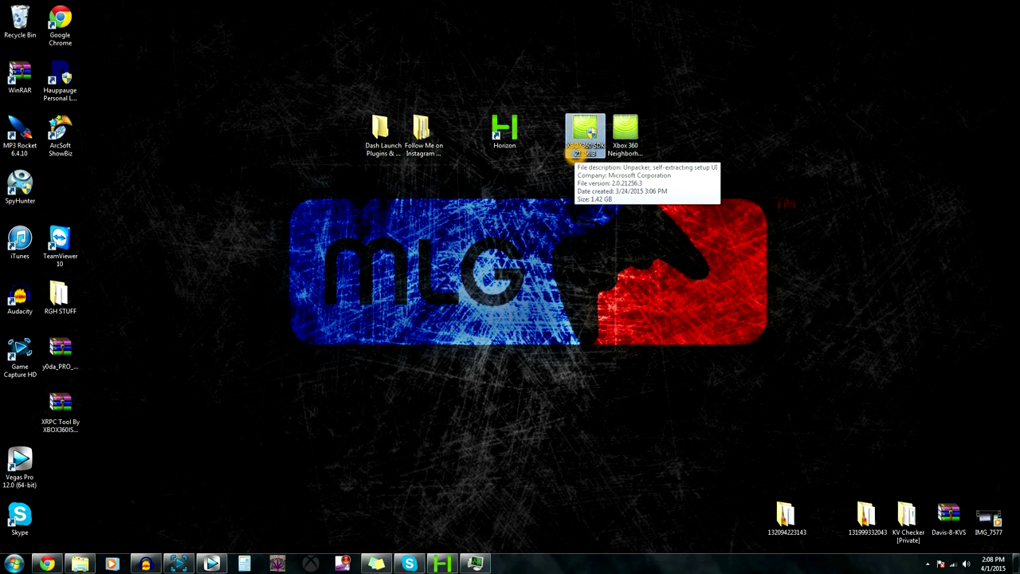
Move the XBOX360 SDK 21256.3 installer away from the Xbox 360 Neighborhood shortcut, and open Xbox 360 Neighborhood.
click(625, 131)
drag(585, 131, 182, 301)
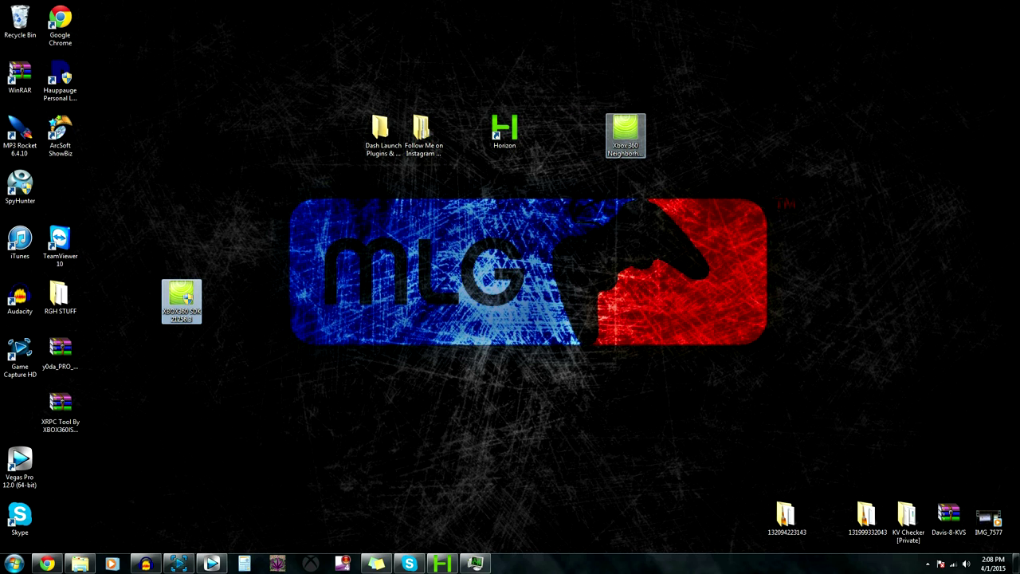
double_click(626, 137)
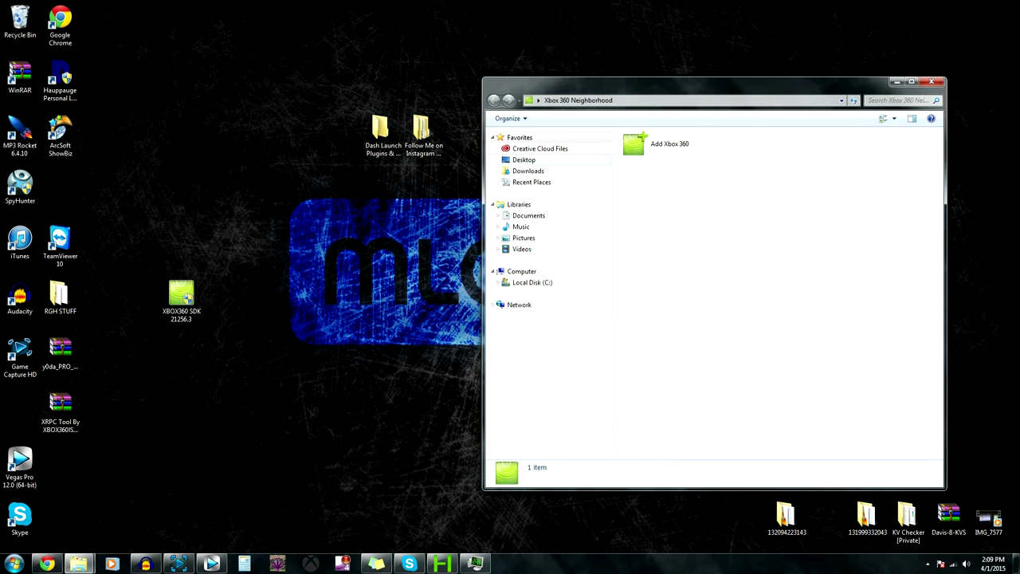
Start adding an Xbox 360 with the IP address 192.168.1.10, choosing No for making it the default development kit.
double_click(656, 143)
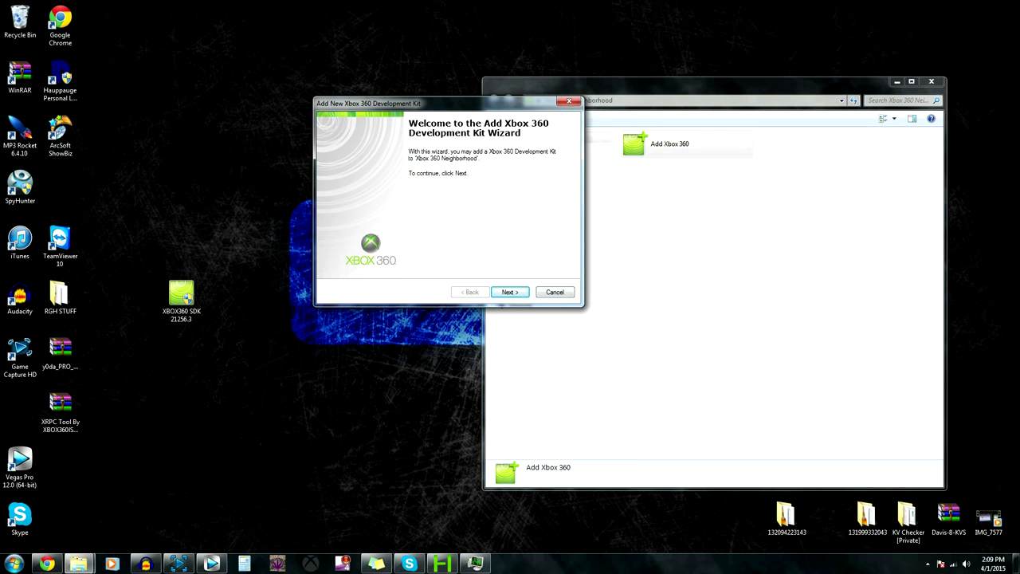
click(510, 292)
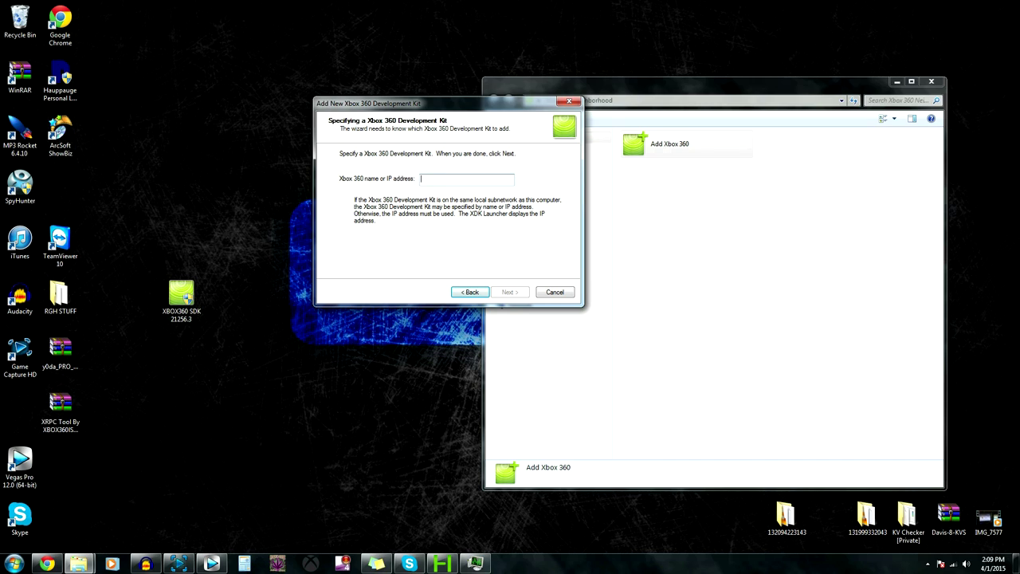
click(432, 178)
text(10)
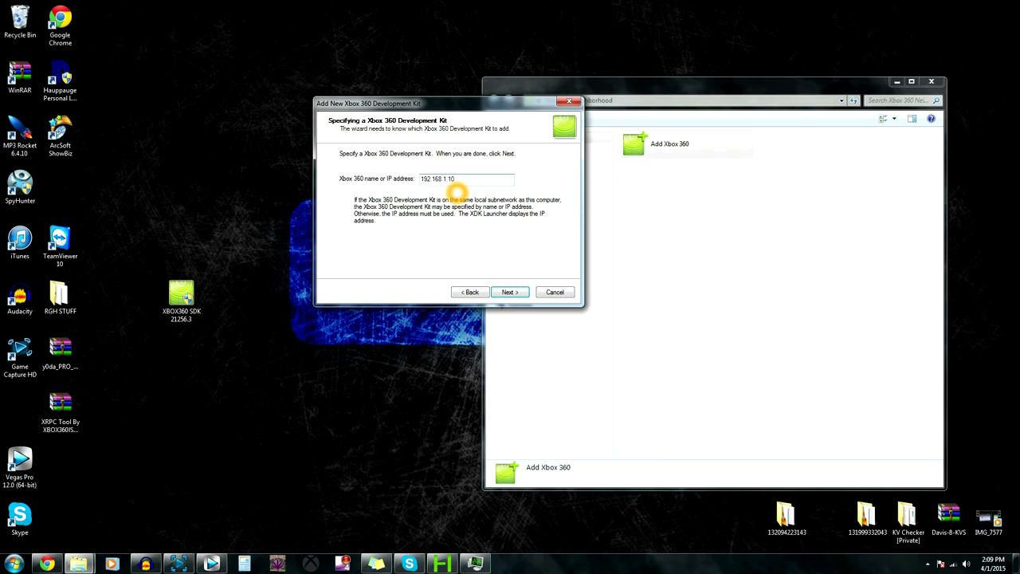
click(510, 292)
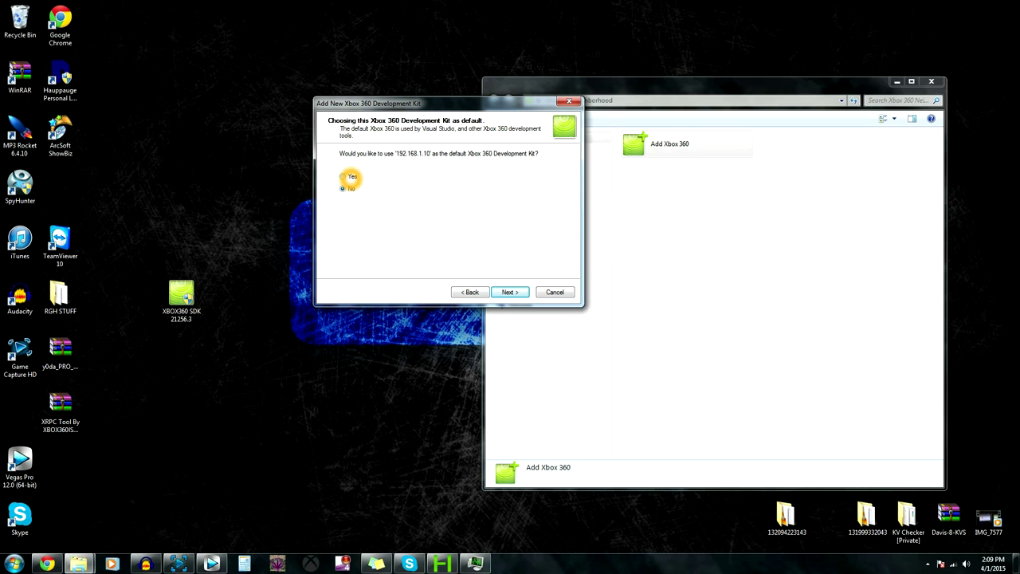
click(345, 180)
click(348, 190)
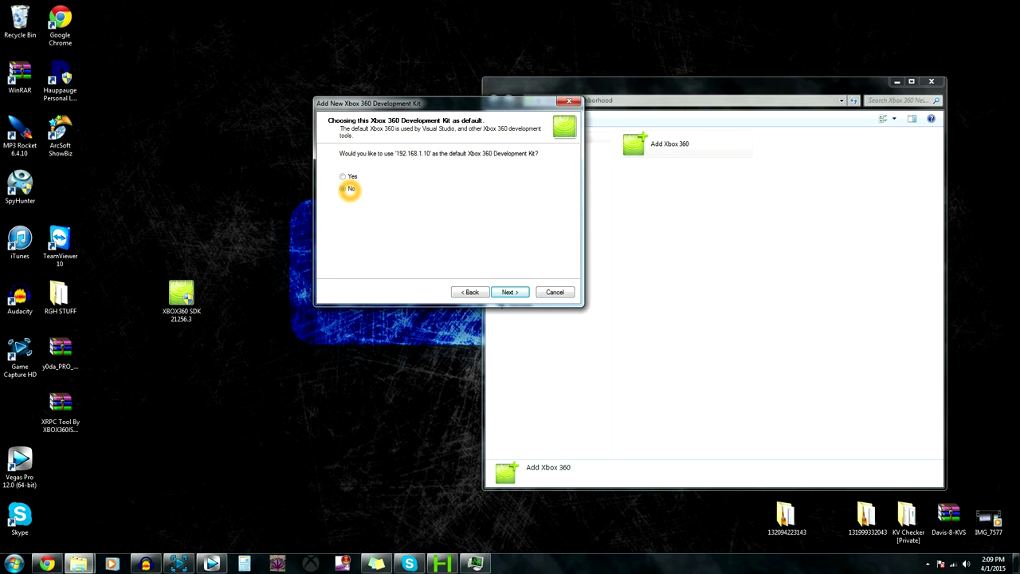
Open the XRPC Tool By XBOX360ISBEST 2.3.9 archive in WinRAR, dismiss the license reminder, and enter its folder.
click(61, 412)
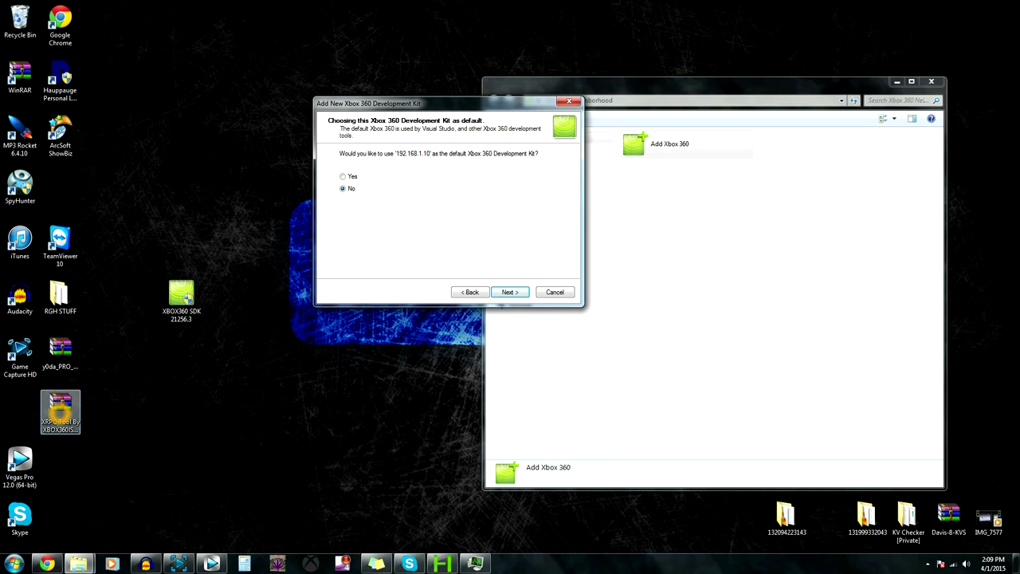
click(56, 419)
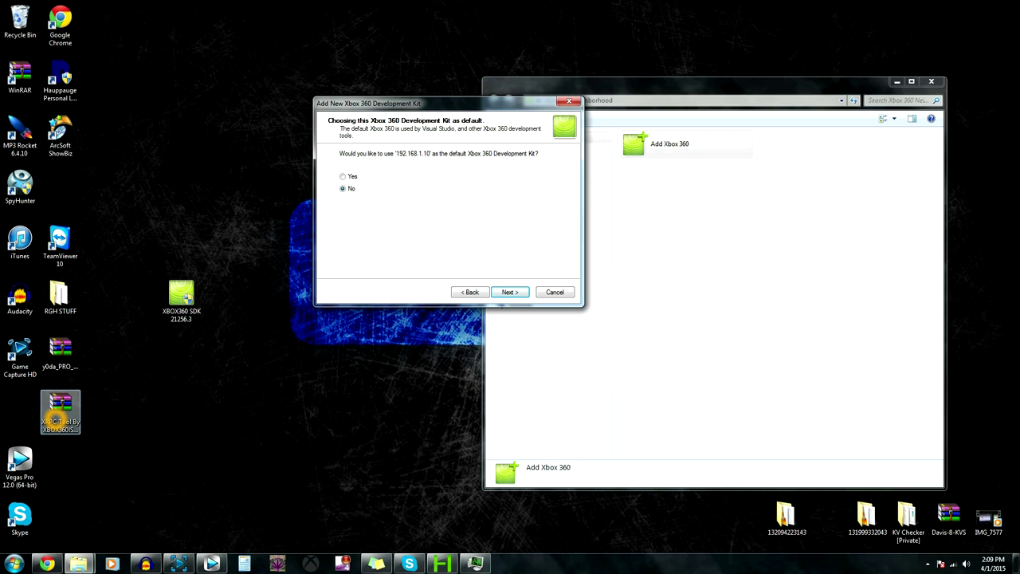
double_click(56, 416)
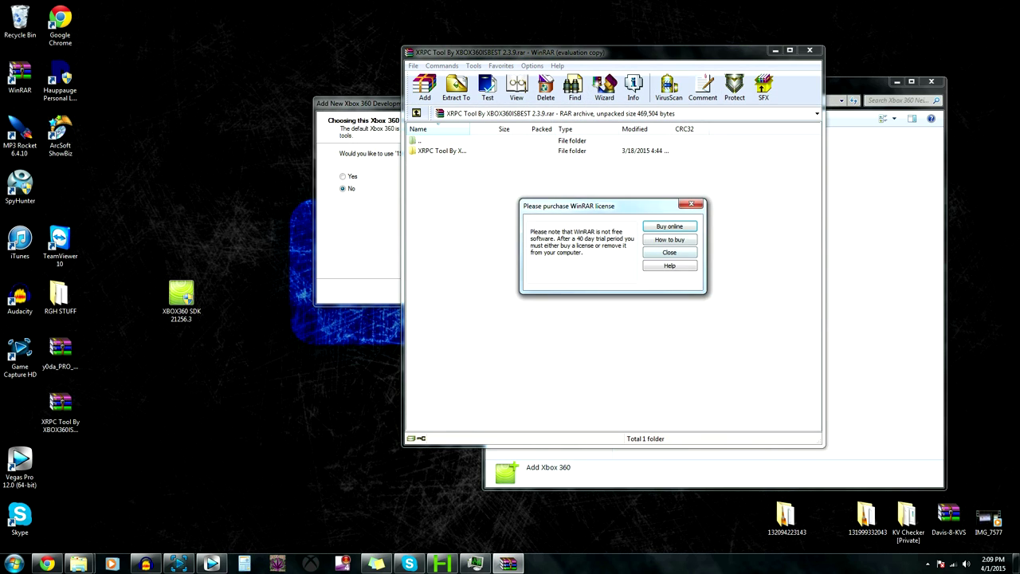
click(662, 256)
double_click(460, 151)
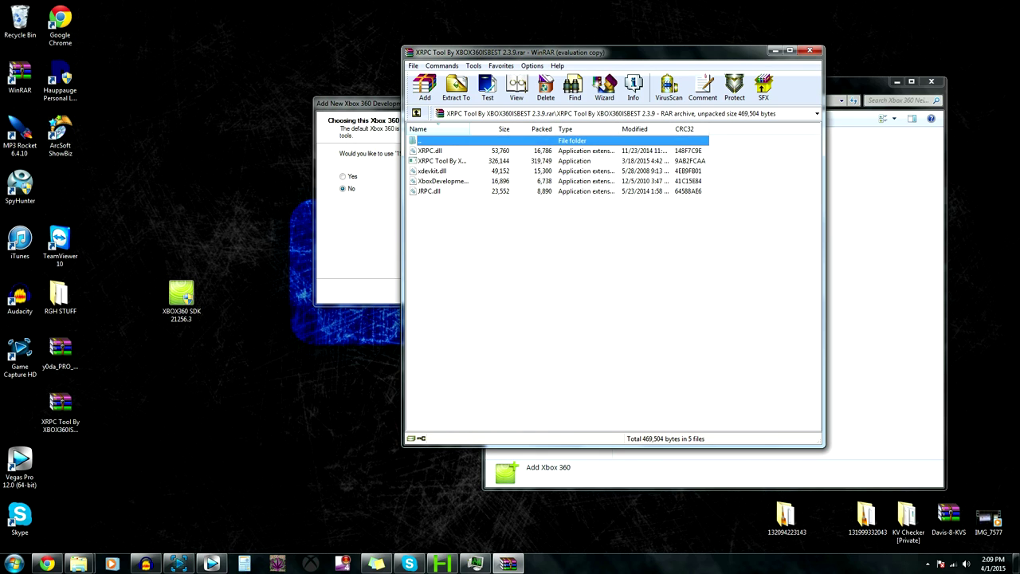
Launch the XRPC Tool application from the archive and try to connect it to the Jtag console.
double_click(453, 161)
click(545, 275)
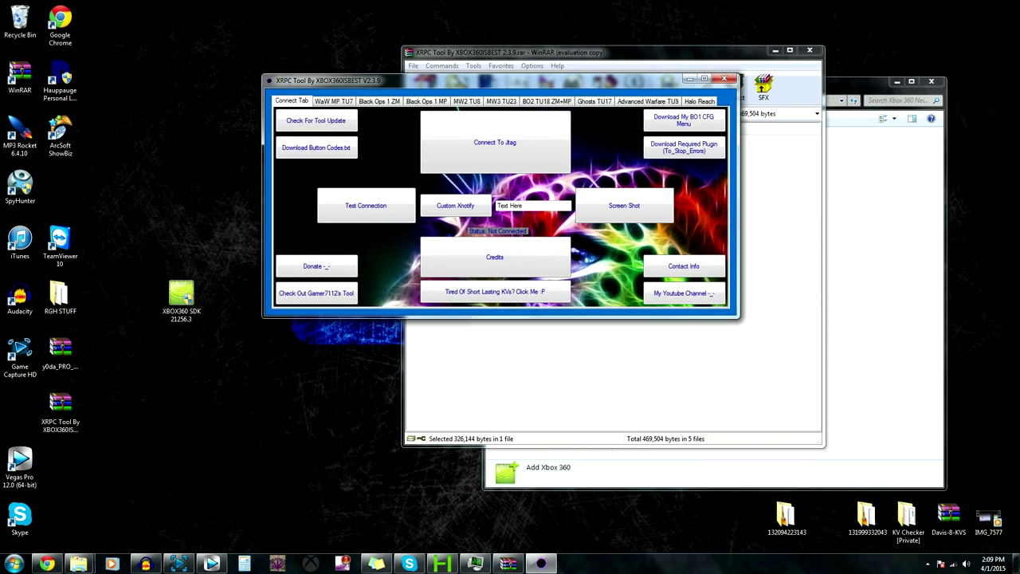
drag(549, 158, 543, 191)
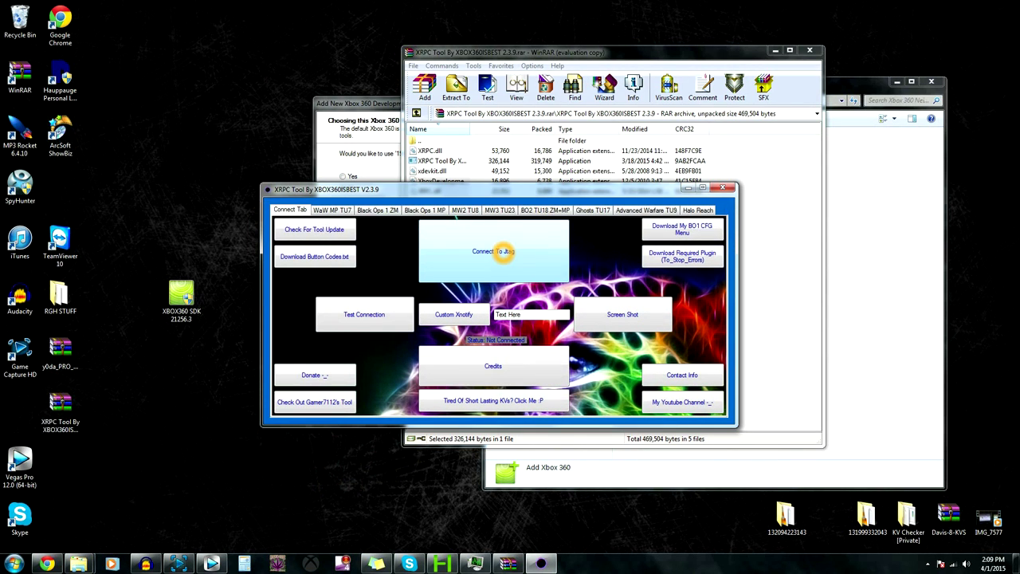
click(493, 251)
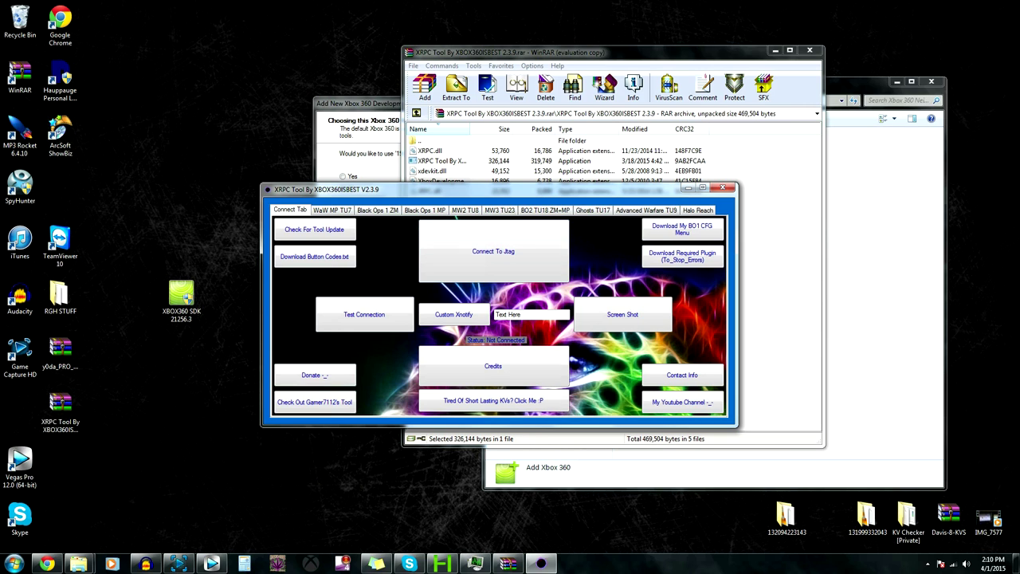
Move the XRPC Tool window aside and choose Yes for making 192.168.1.10 the default Xbox 360 development kit.
drag(383, 189, 391, 232)
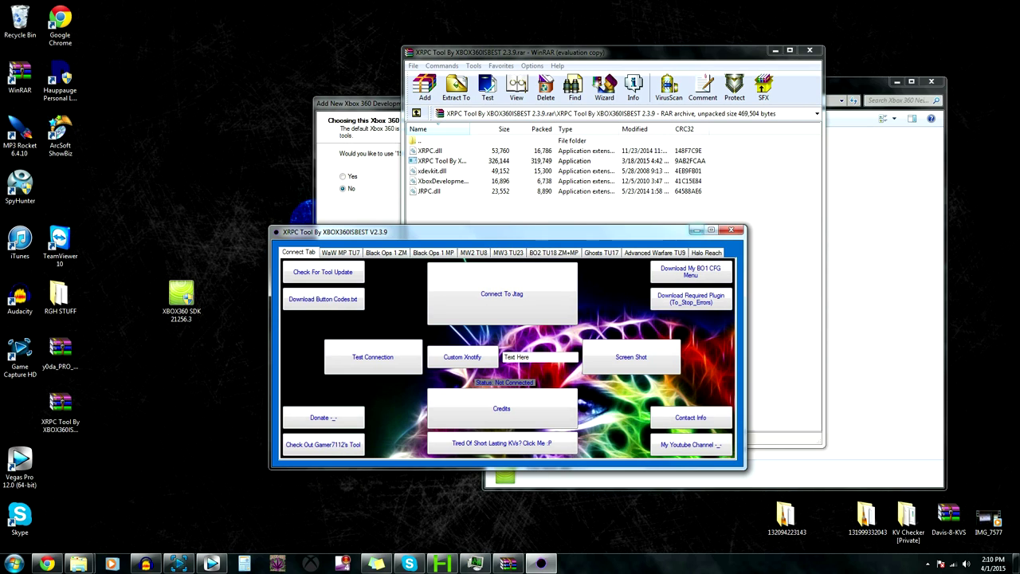
click(377, 103)
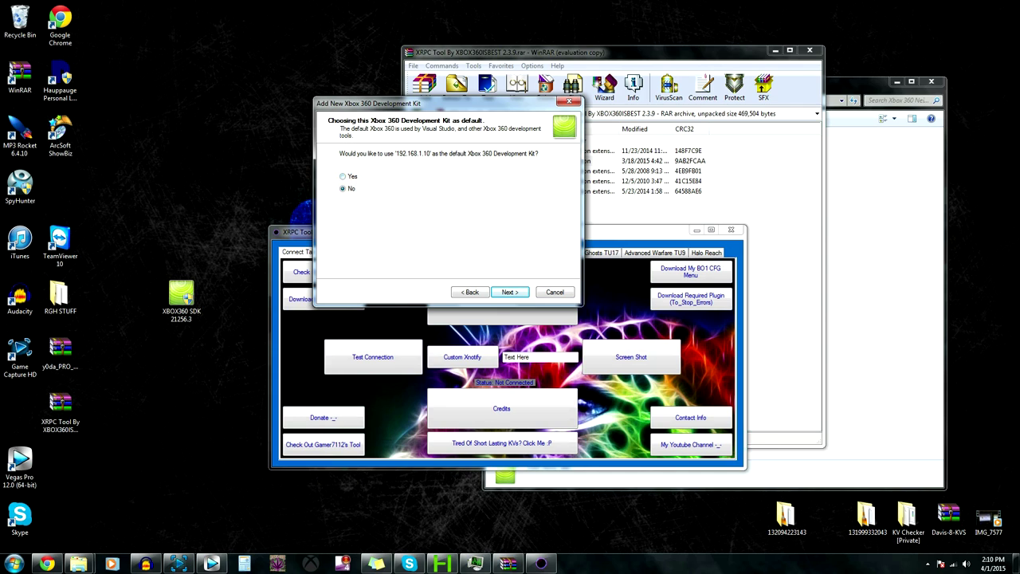
click(343, 176)
click(510, 292)
Try to connect XRPC Tool to the Jtag console again and continue past the exception dialog.
click(607, 234)
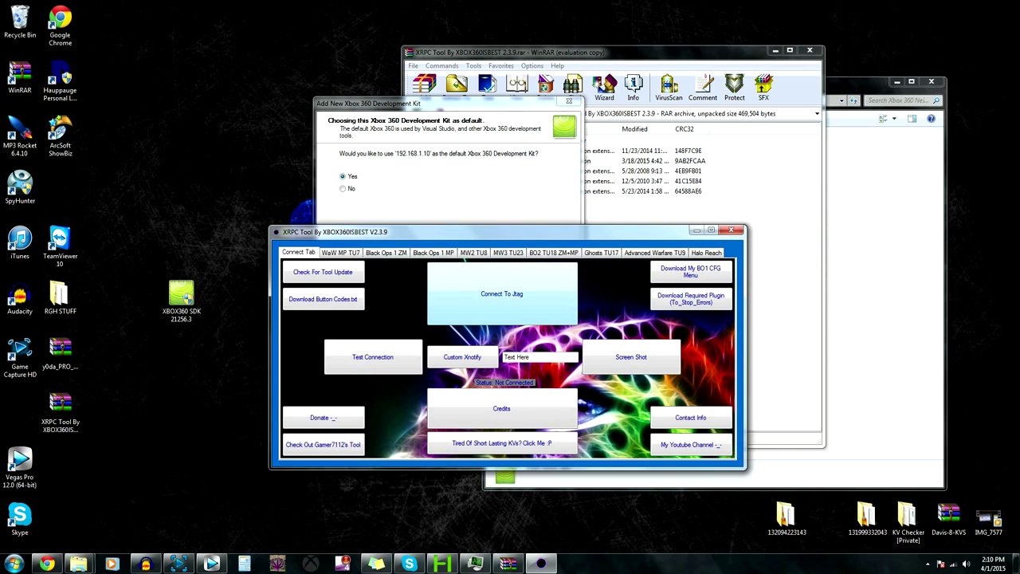
click(512, 295)
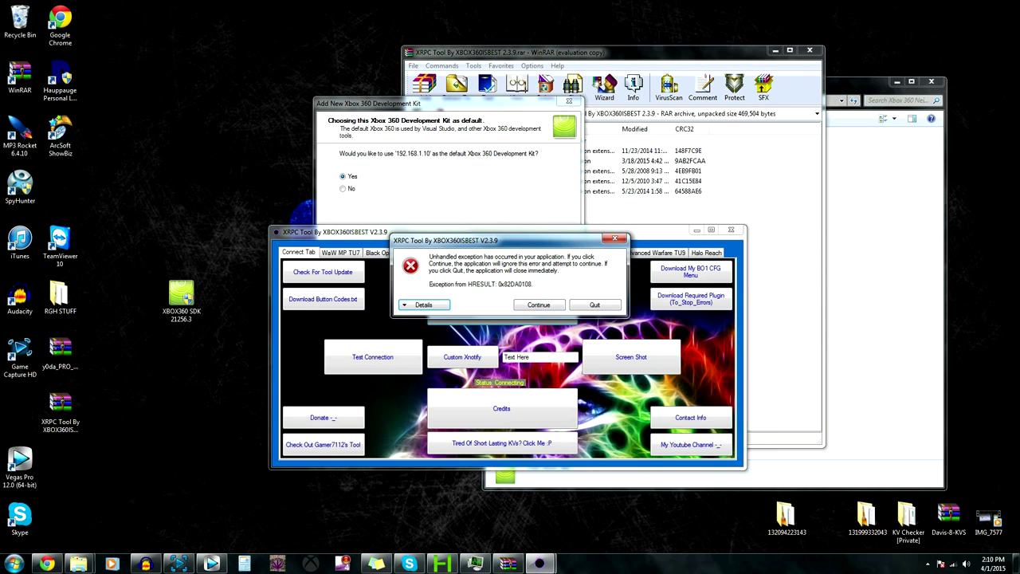
drag(502, 241, 533, 282)
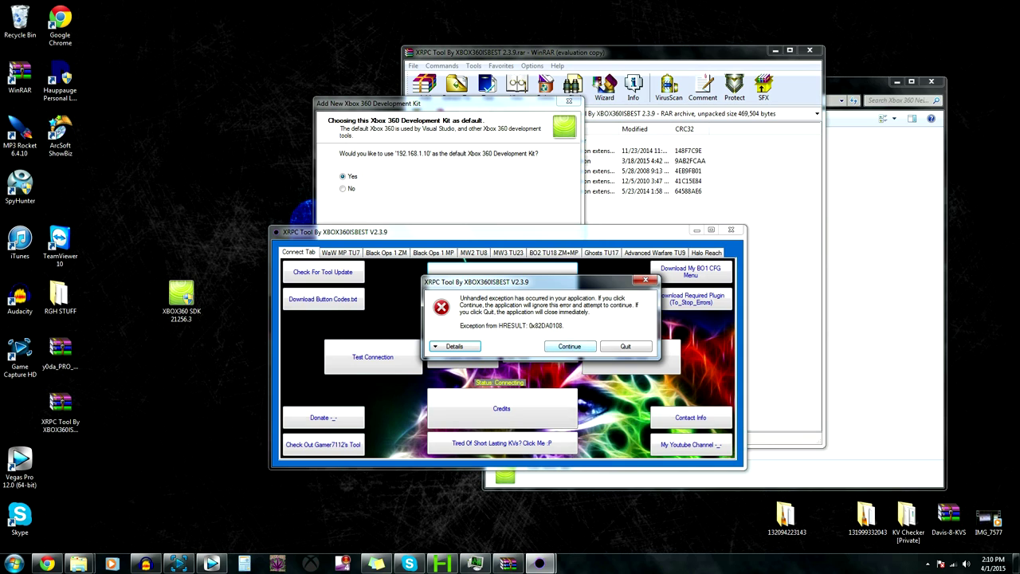
click(569, 346)
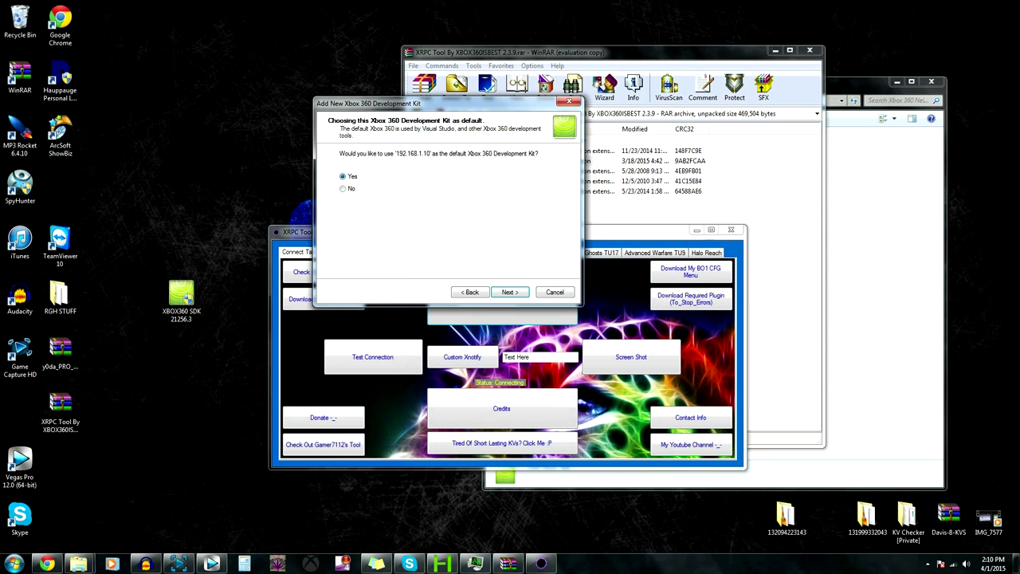
Minimize XRPC Tool and finish the wizard that adds the Xbox 360 development kit.
click(693, 230)
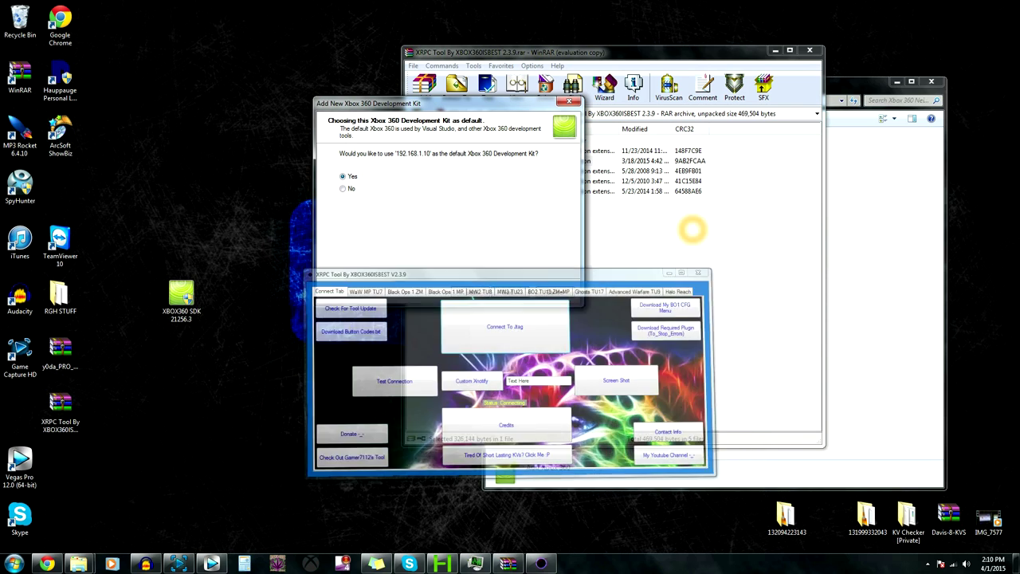
click(511, 292)
click(514, 291)
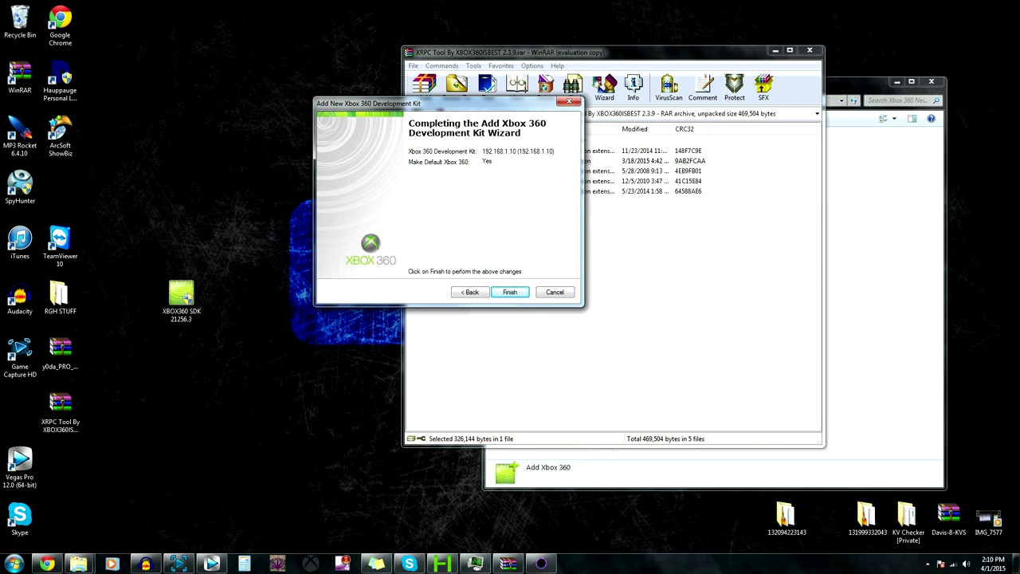
click(514, 292)
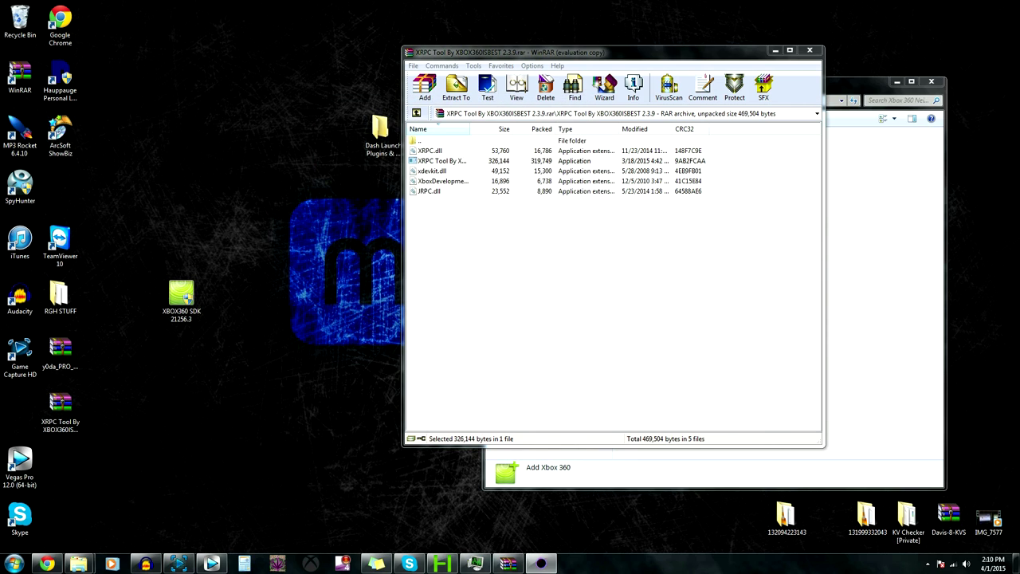
Close the XRPC Tool archive, move the Xbox 360 Neighborhood window to the middle, and open the Jtag console.
click(810, 50)
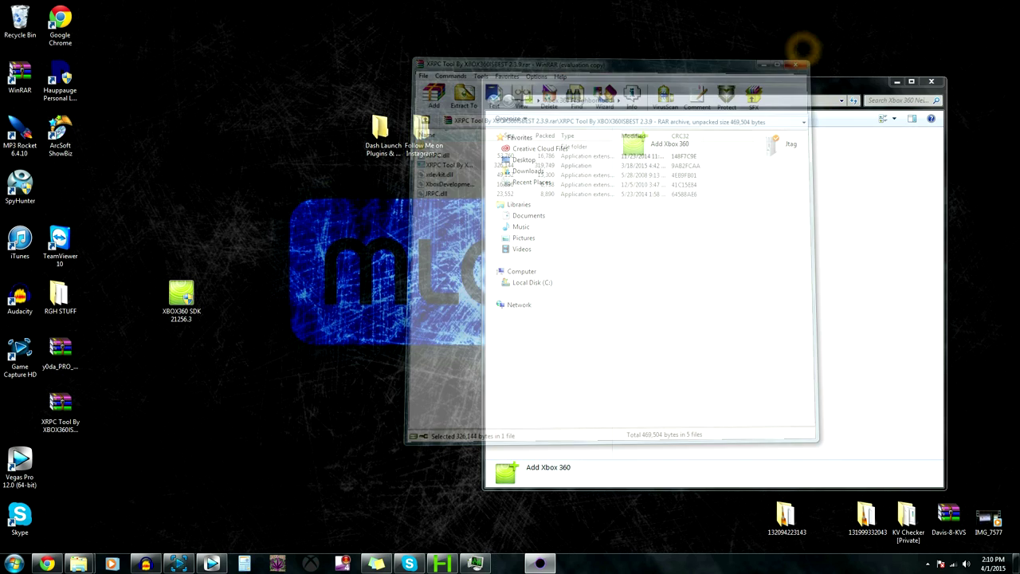
click(799, 151)
drag(703, 84, 502, 53)
click(575, 113)
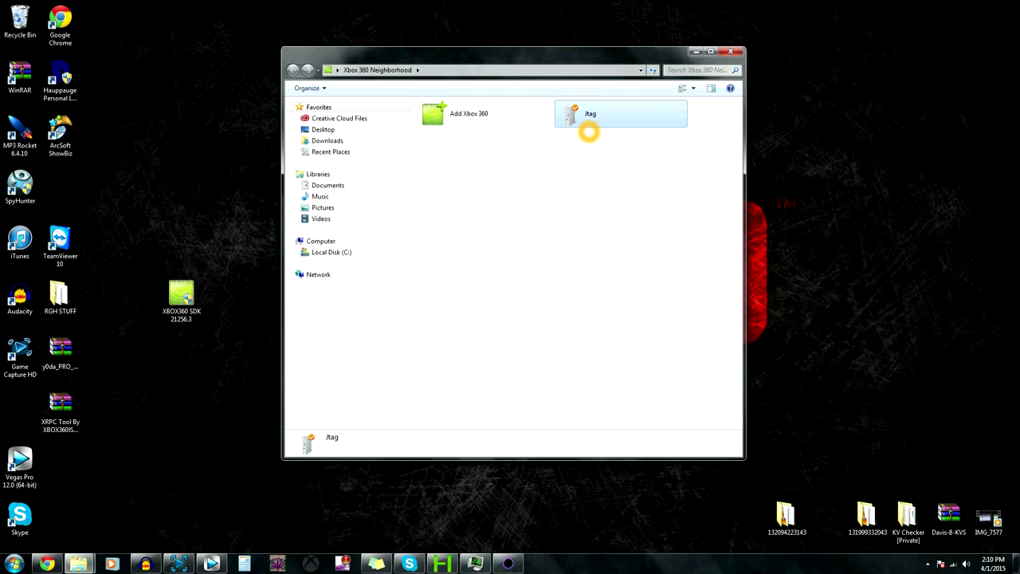
click(569, 114)
double_click(598, 120)
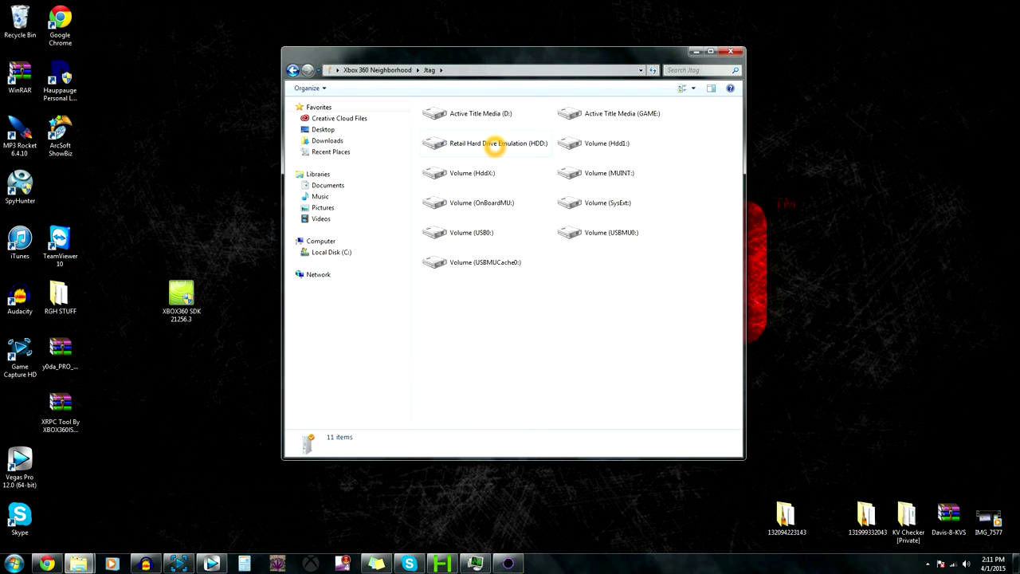
Open the Retail Hard Drive Emulation (HDD:) volume and look through its folders and plugin files.
double_click(482, 144)
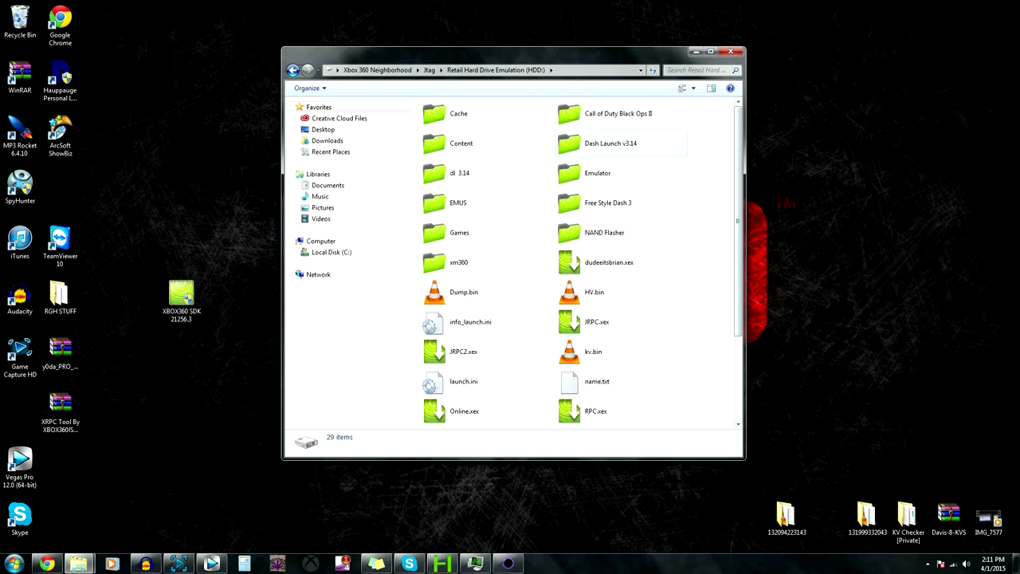
drag(738, 110, 738, 189)
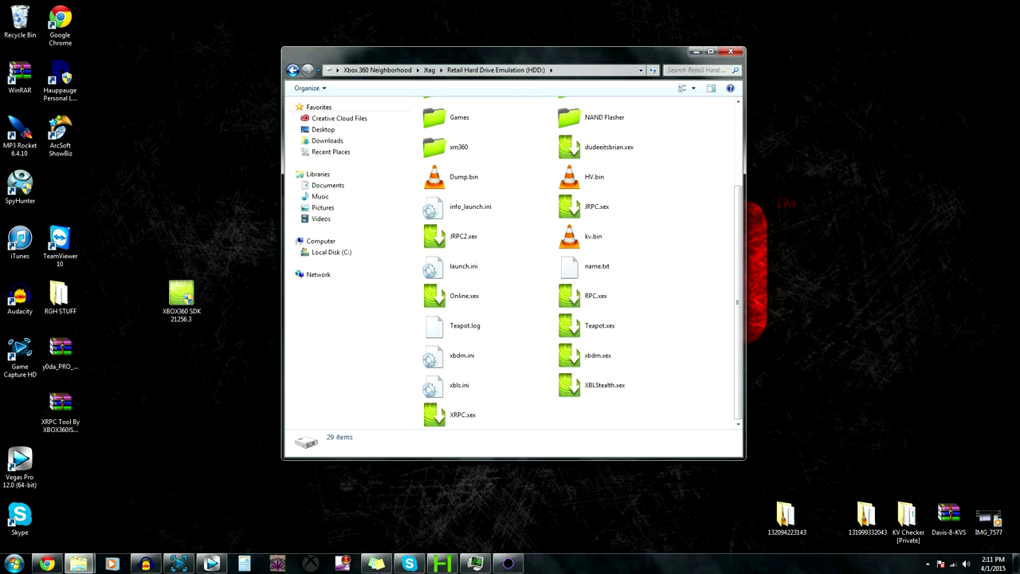
drag(738, 196, 734, 115)
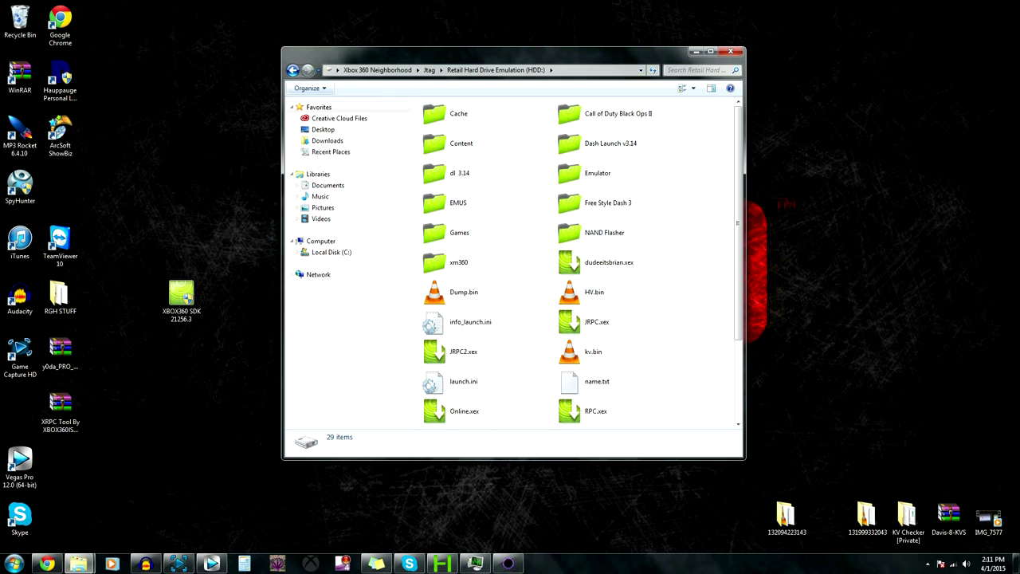
mouse_move(375, 51)
mouse_down()
mouse_move(612, 218)
mouse_move(375, 51)
mouse_up()
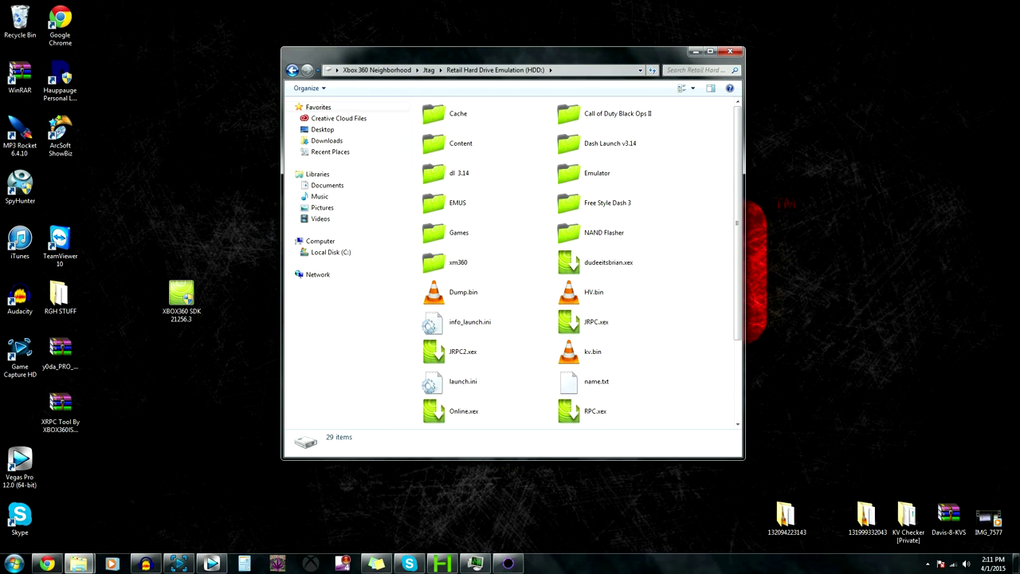
drag(734, 174, 735, 136)
Switch to Game Capture HD, jump to the console's live picture, and minimize the capture window.
click(179, 564)
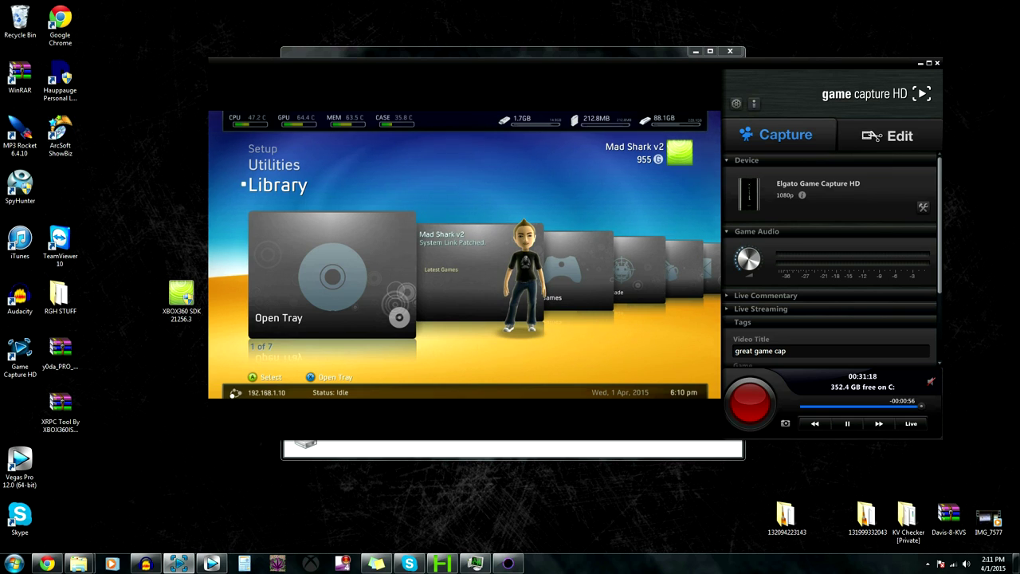
click(924, 408)
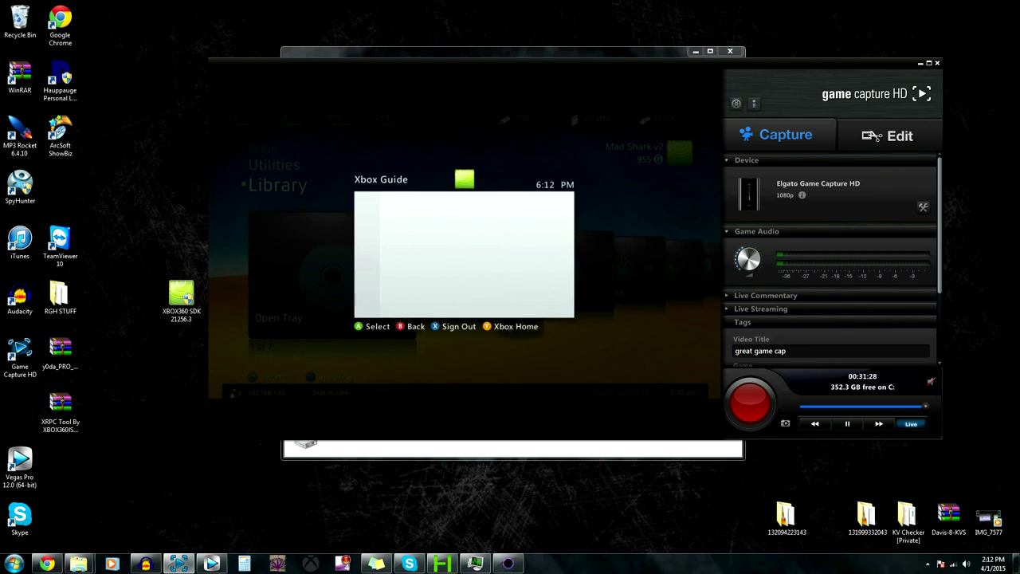
click(922, 64)
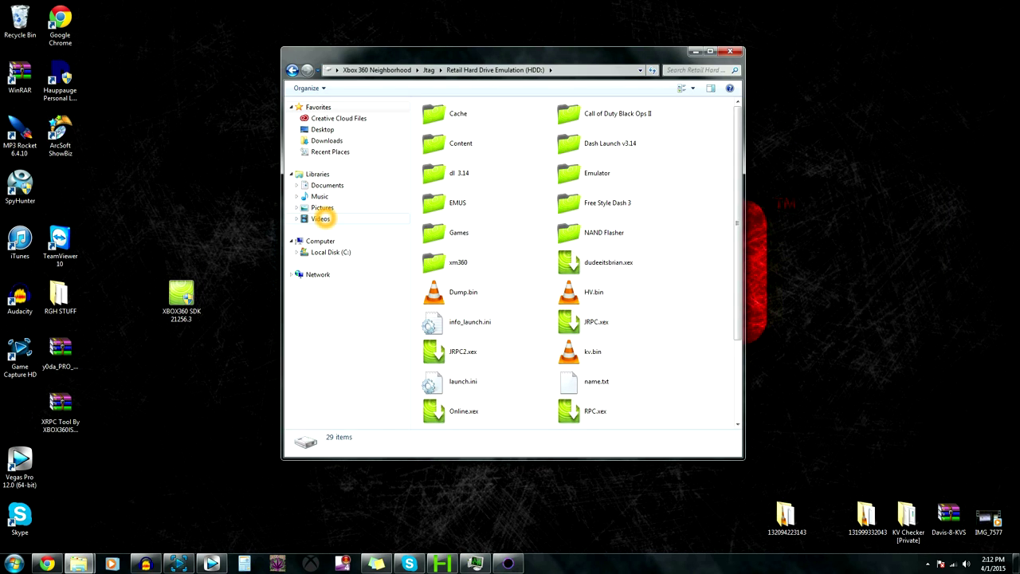
click(327, 185)
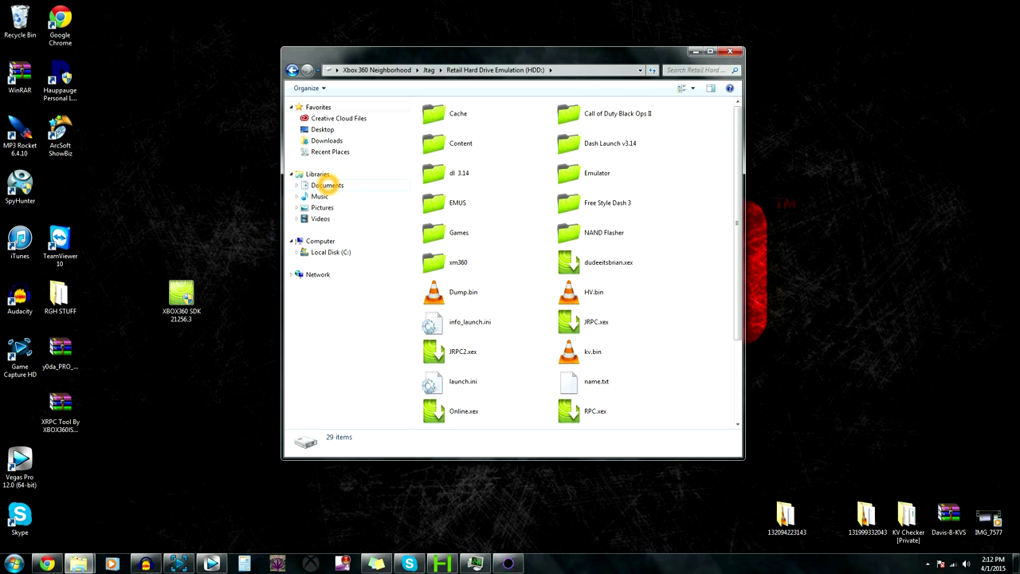
click(323, 220)
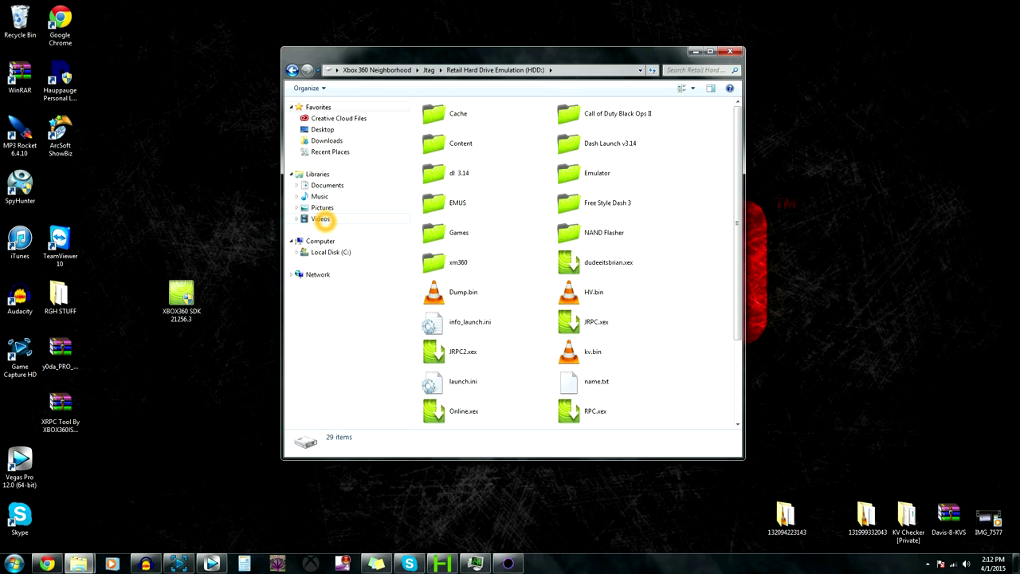
click(329, 187)
click(329, 208)
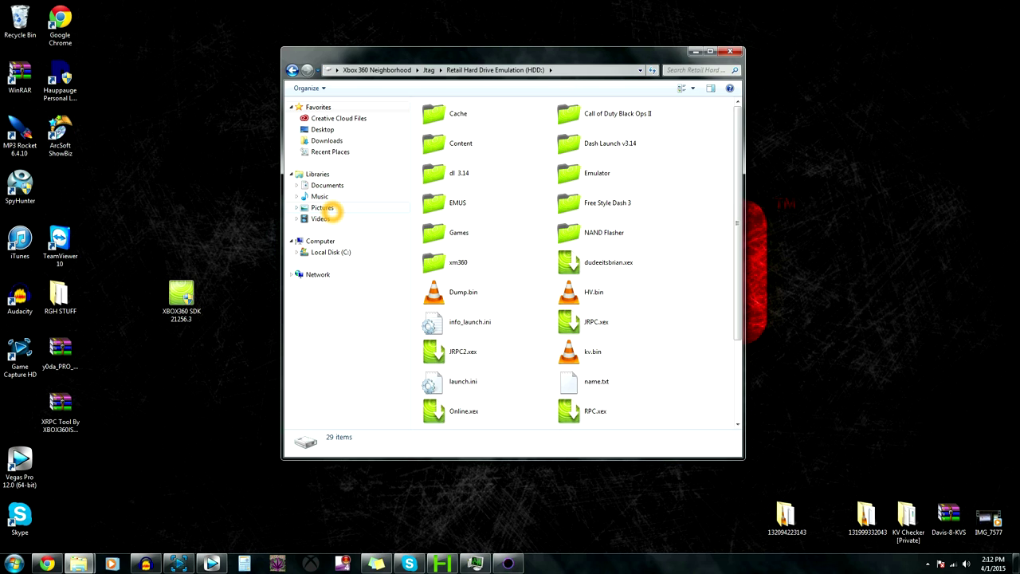
Minimize the Neighborhood window, move the numbered folder beside KV Checker [Private] to mid-desktop, and open it to view its files.
click(694, 51)
drag(880, 530, 599, 307)
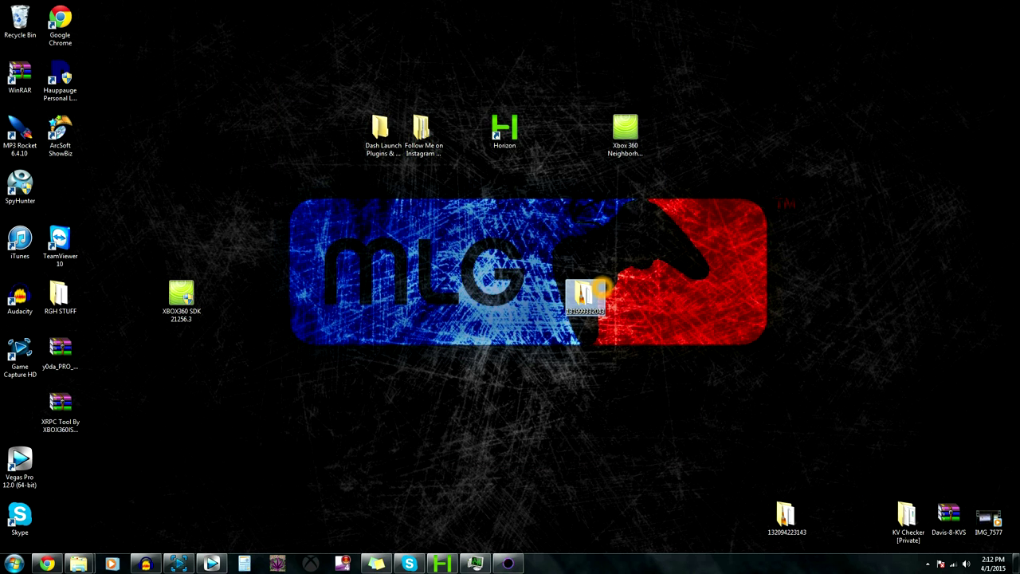
double_click(585, 296)
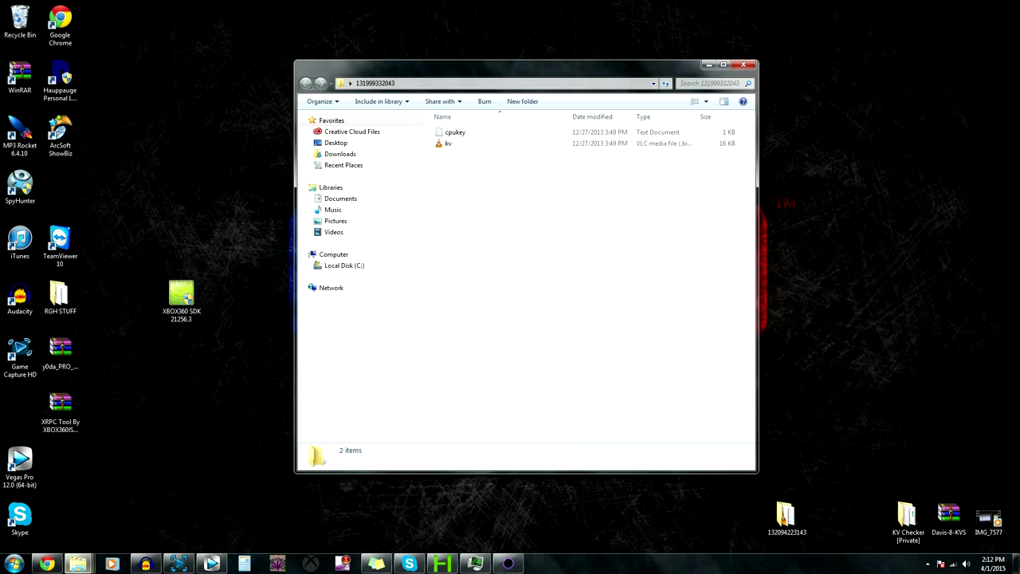
drag(518, 68, 619, 84)
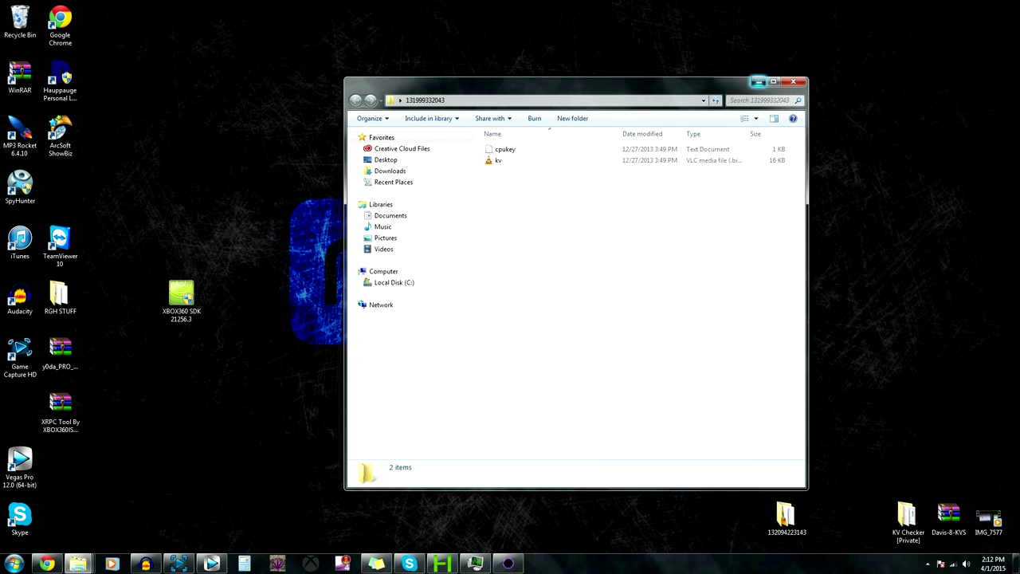
Minimize the folder window and place the KV Checker [Private] folder and the other numbered folder side by side mid-desktop.
click(758, 82)
drag(586, 297, 586, 259)
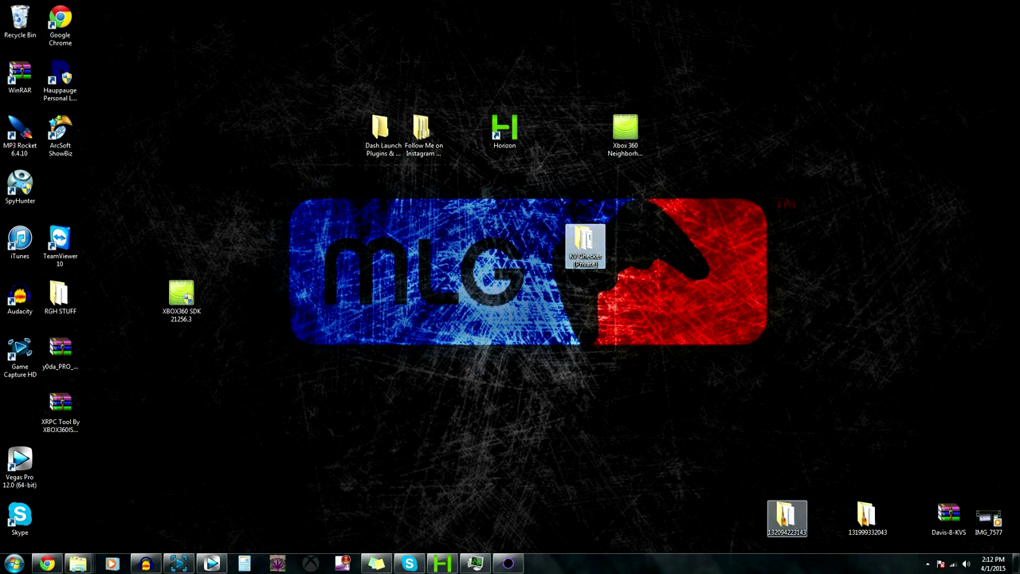
drag(786, 518, 544, 242)
Open the KV Checker [Private] folder and enter its KVs subfolder.
double_click(585, 243)
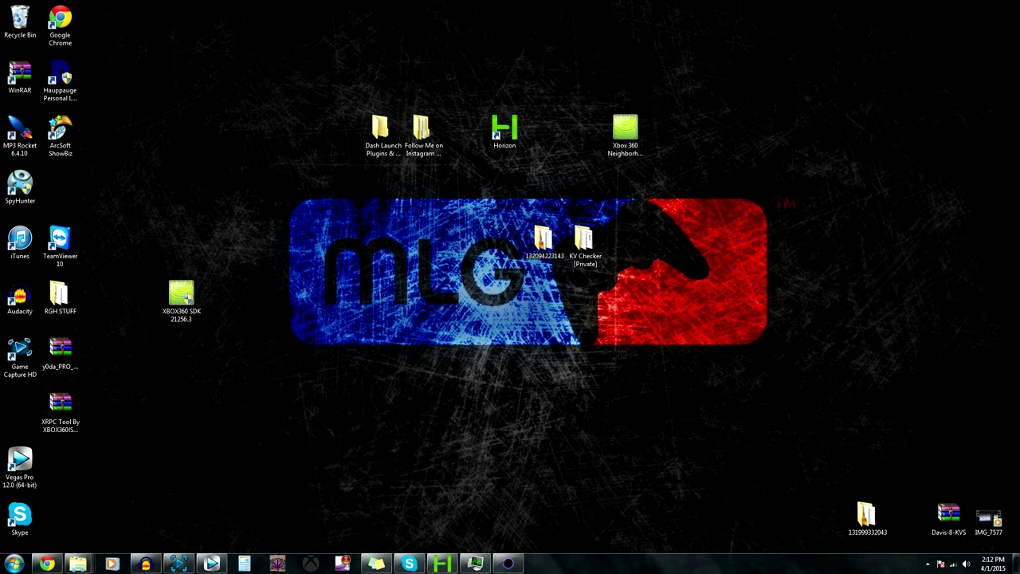
click(529, 173)
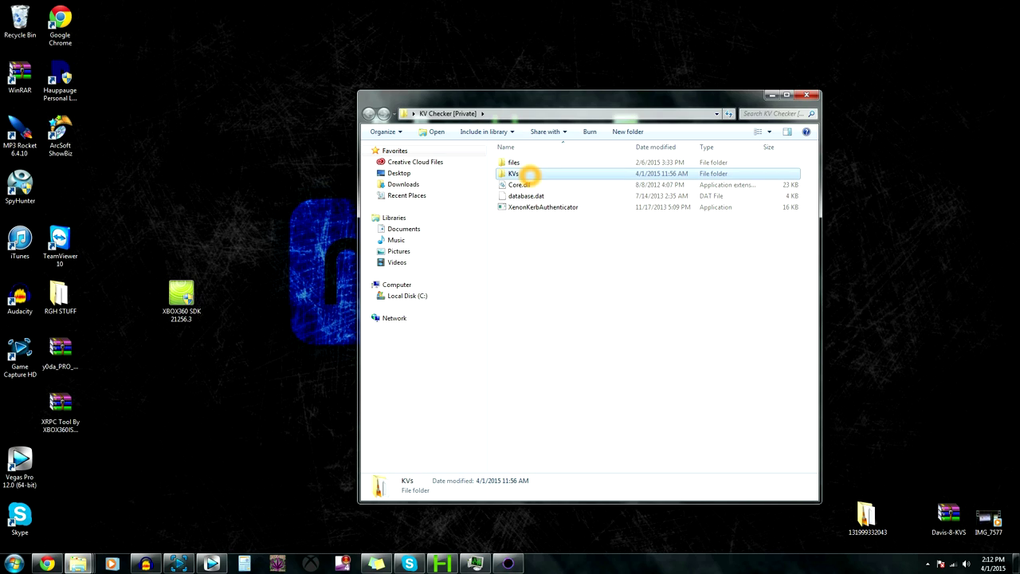
click(514, 174)
double_click(514, 174)
Delete the log text document from the KVs folder, confirming its move to the Recycle Bin.
click(519, 191)
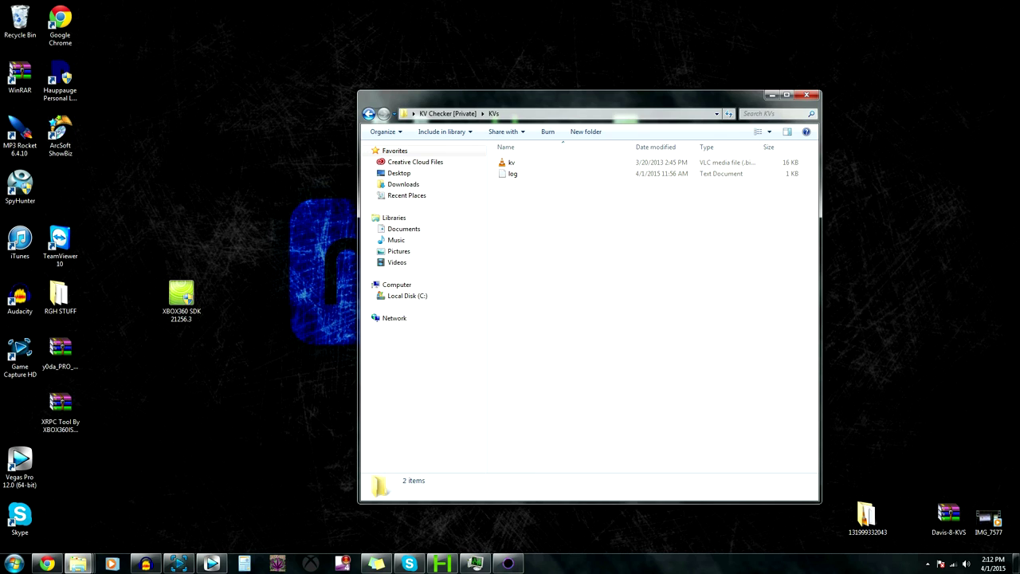
right_click(522, 175)
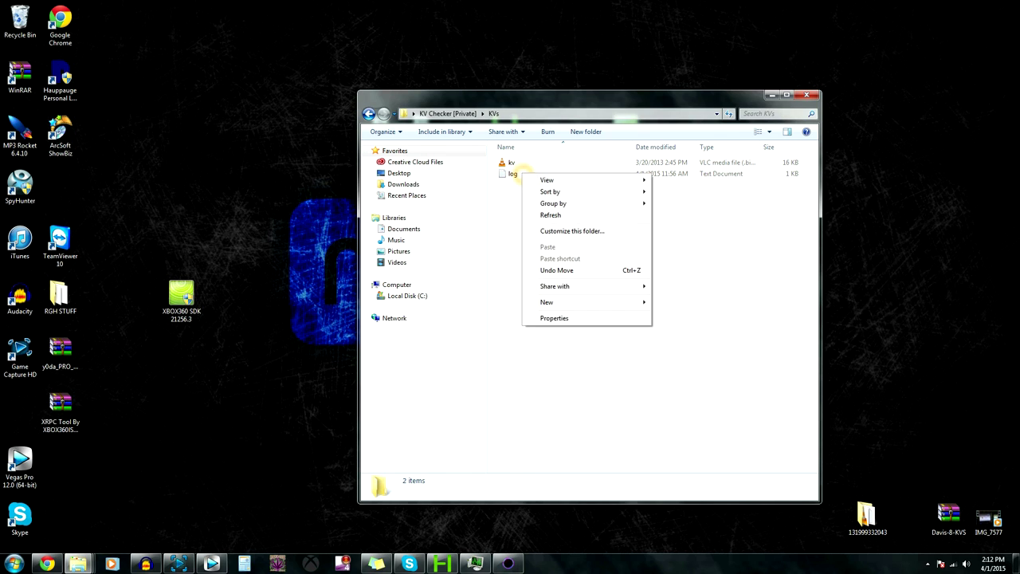
click(513, 174)
right_click(512, 174)
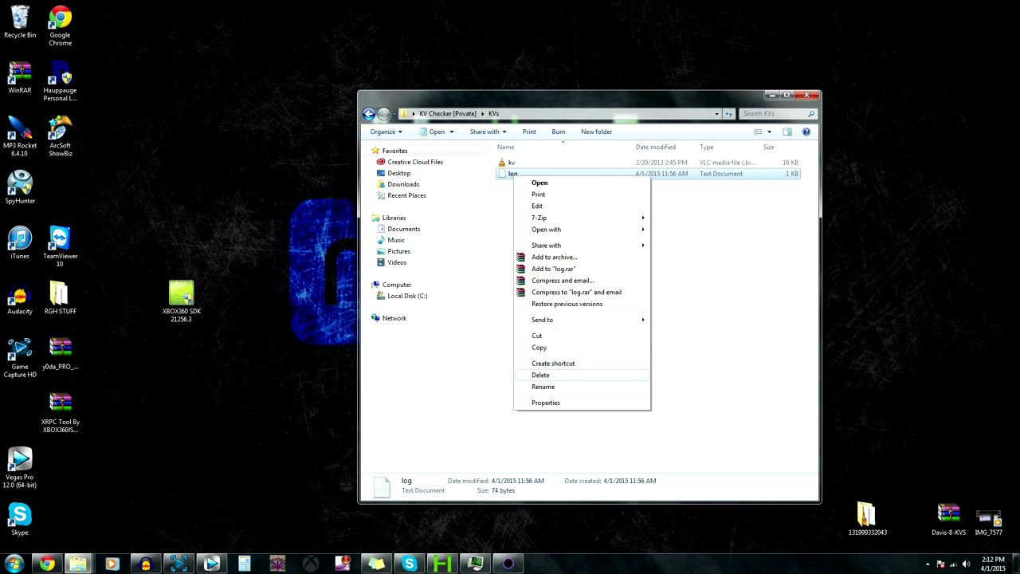
click(541, 375)
click(551, 323)
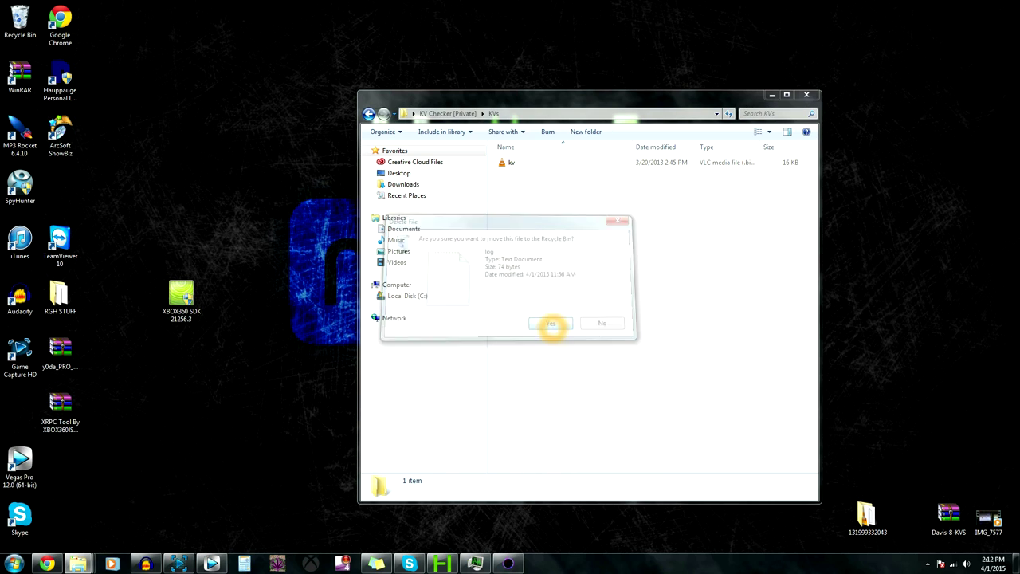
Go back to the KV Checker [Private] folder and run XenonKerbAuthenticator.
click(368, 113)
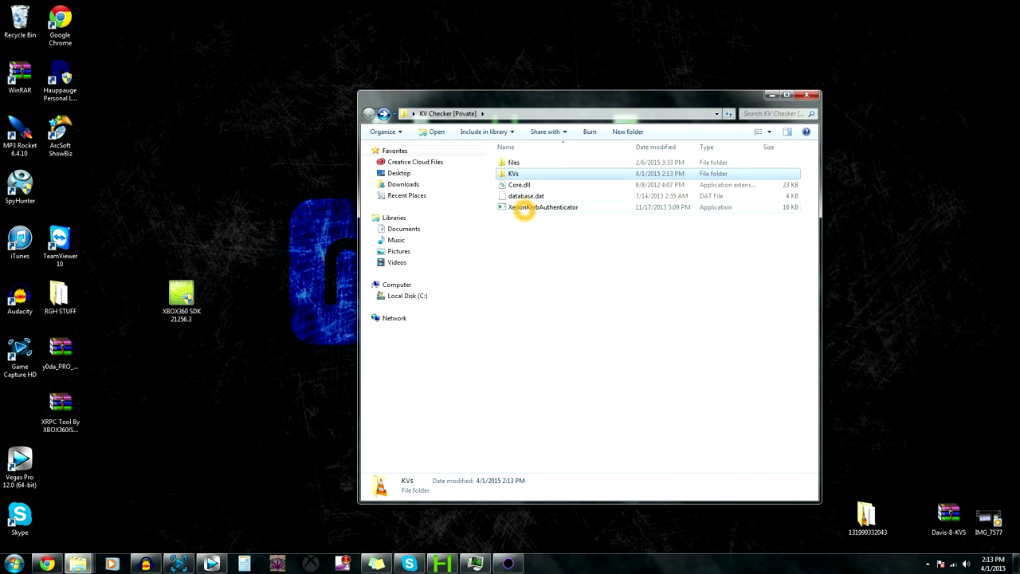
click(525, 209)
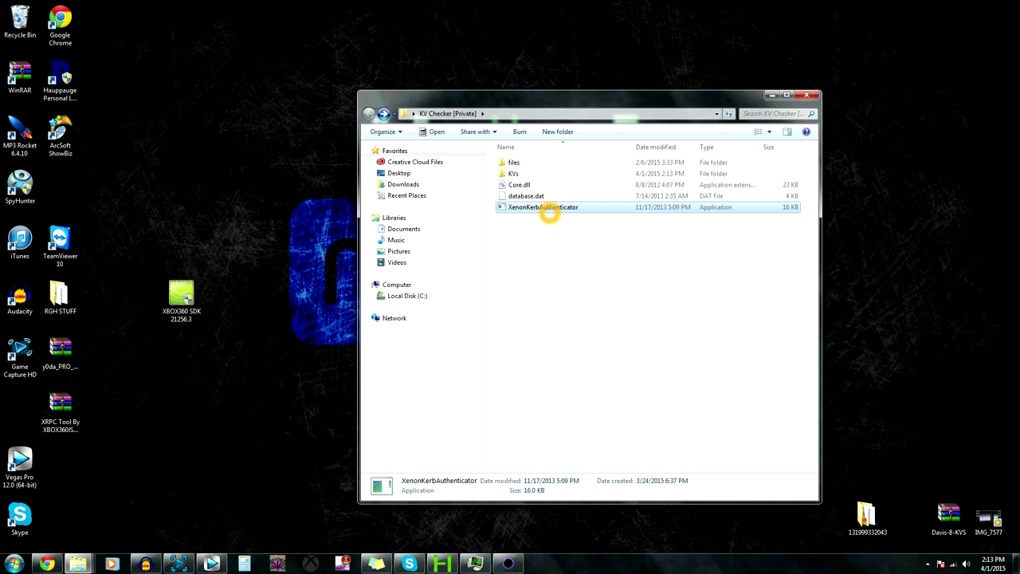
double_click(549, 210)
click(539, 291)
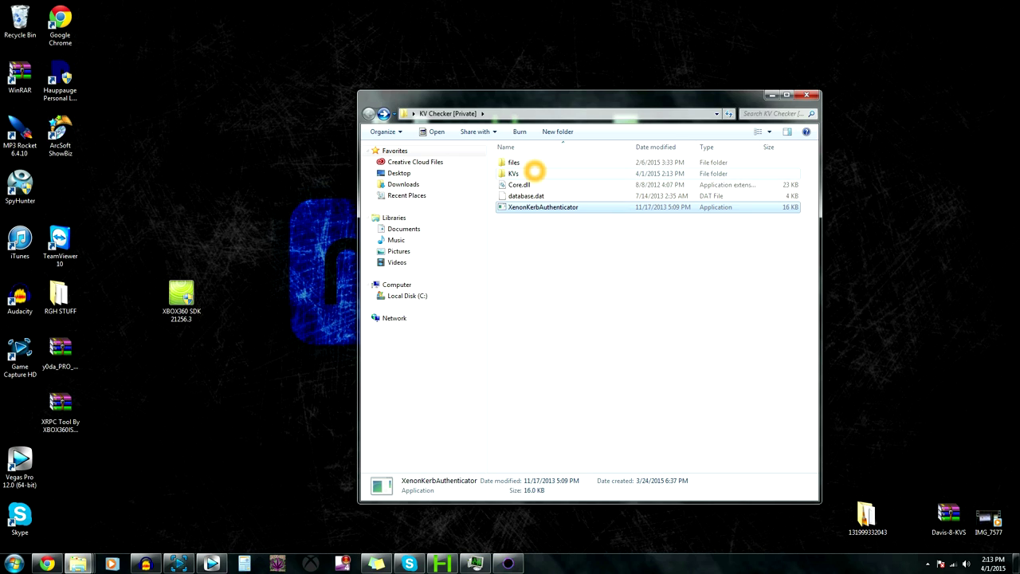
Open the new log text document in the KVs folder, examine the result for kv.bin, and close the log and the folder.
double_click(520, 173)
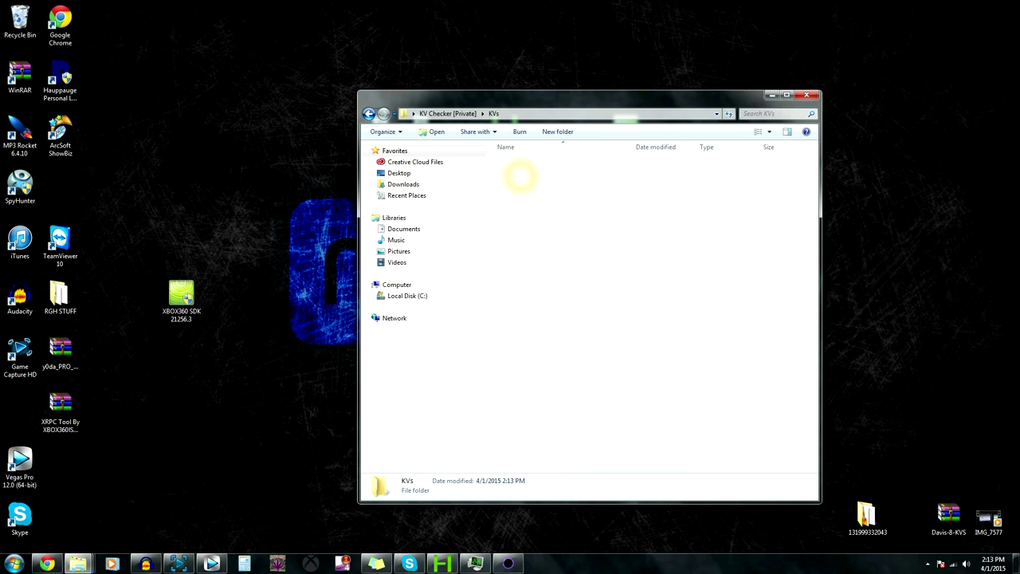
click(528, 174)
double_click(528, 174)
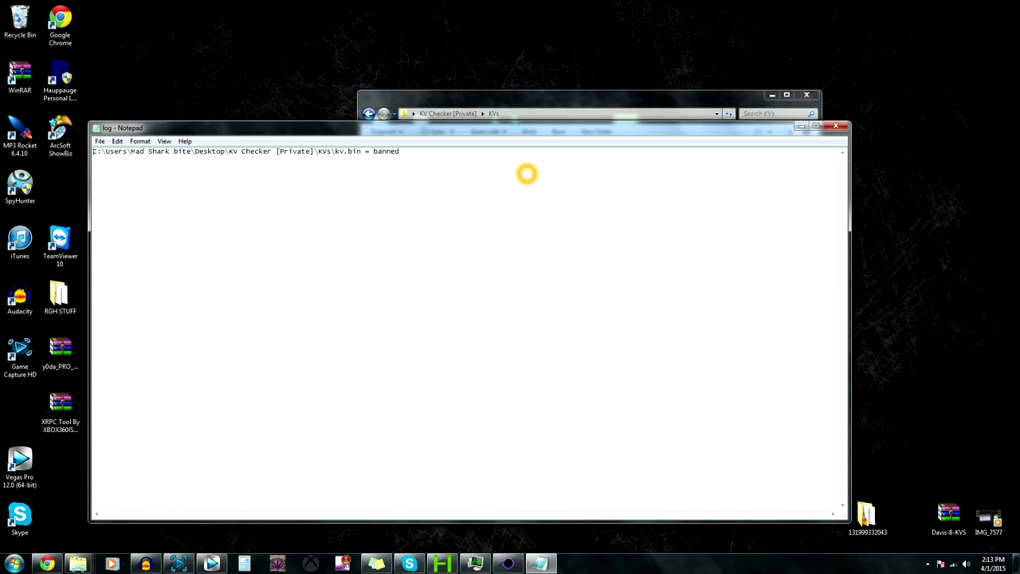
drag(412, 153, 374, 154)
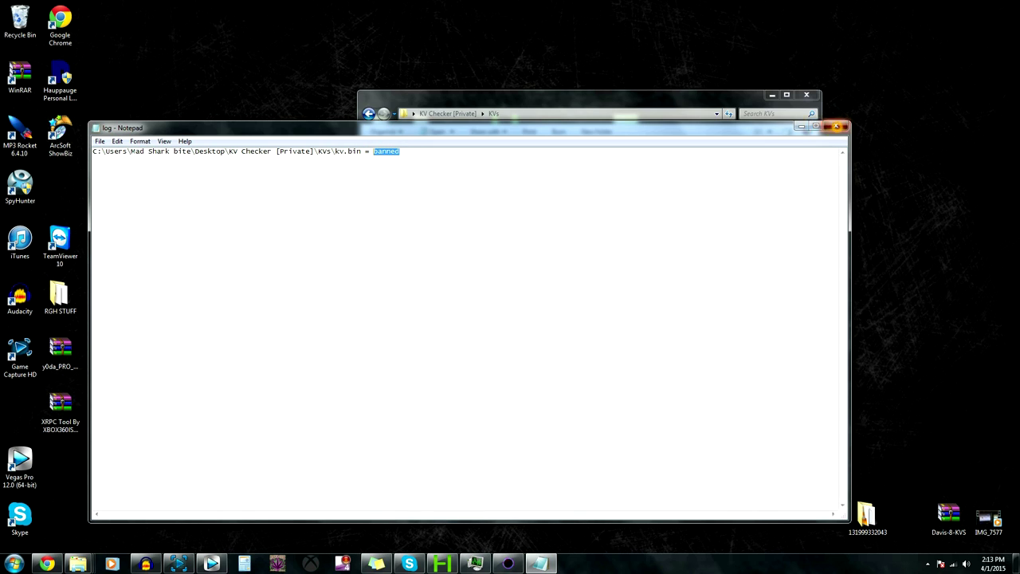
click(836, 126)
click(564, 192)
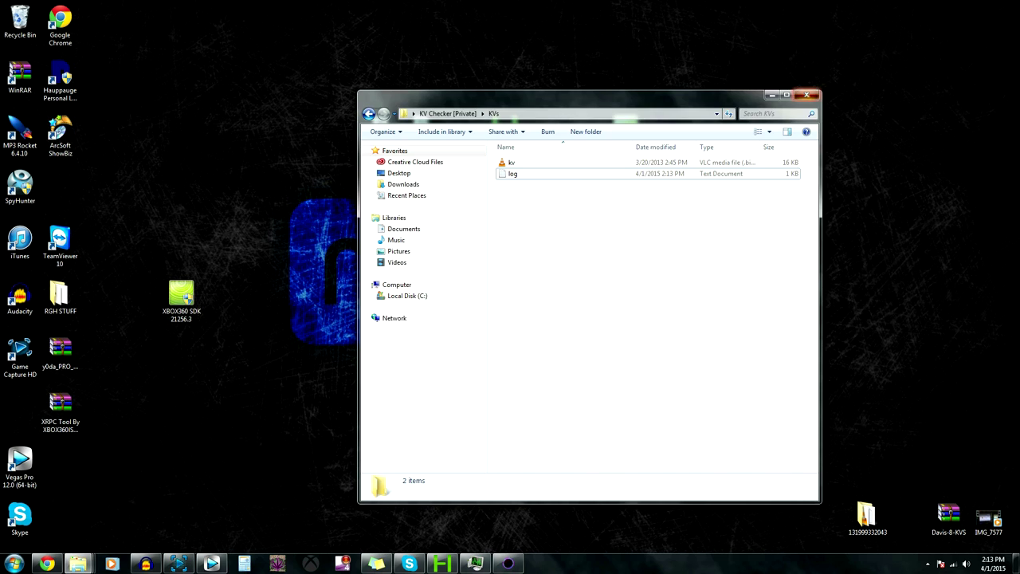
click(807, 95)
Return the KV Checker [Private] folder beside Xbox 360 Neighborhood and swap the mid-desktop numbered folder with the one near the desktop's lower edge.
drag(585, 247, 574, 145)
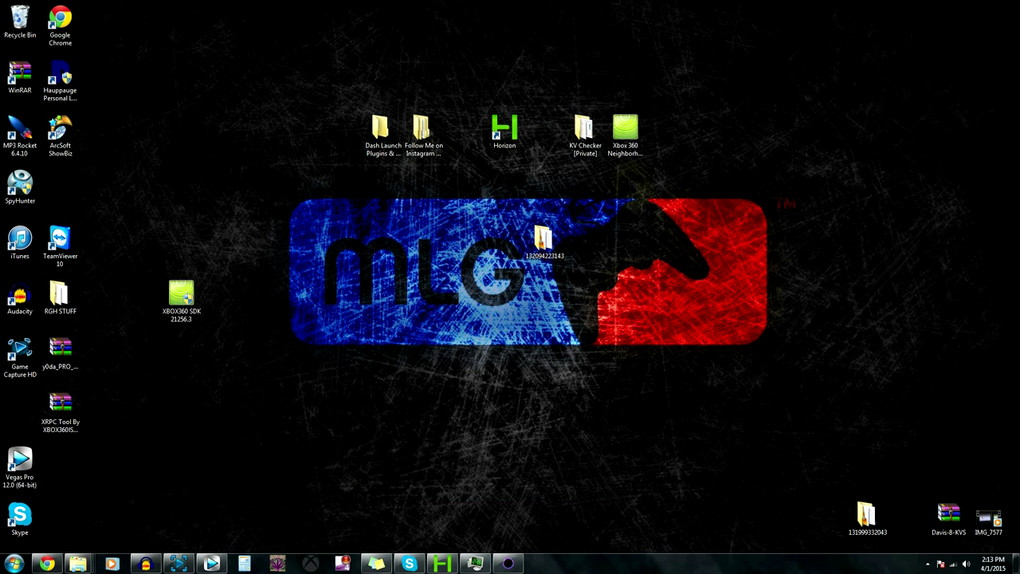
drag(544, 240, 749, 519)
drag(867, 517, 501, 214)
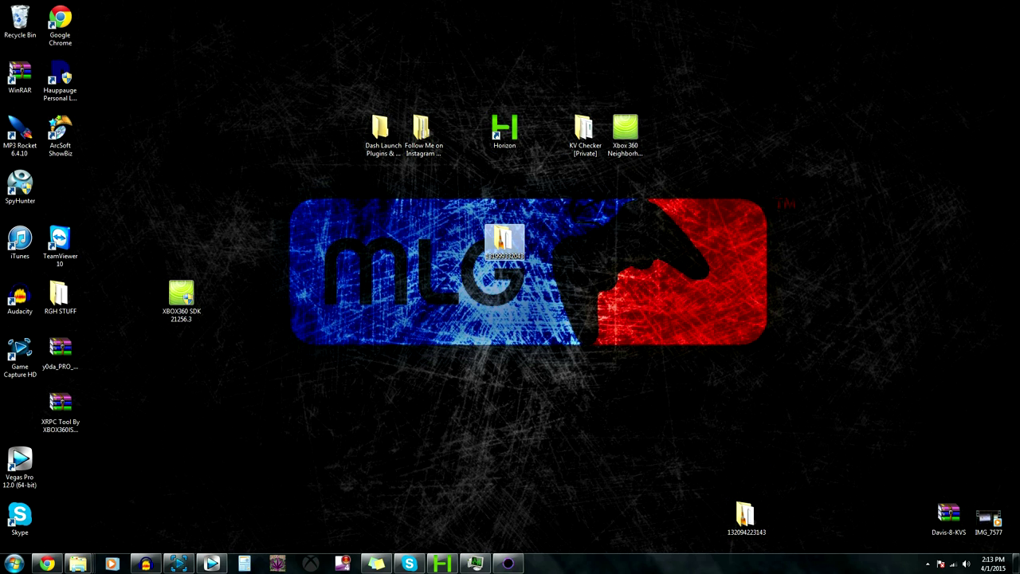
Open the numbered folder in mid-desktop and place its window beside the console's Retail Hard Drive Emulation (HDD:) window.
double_click(502, 241)
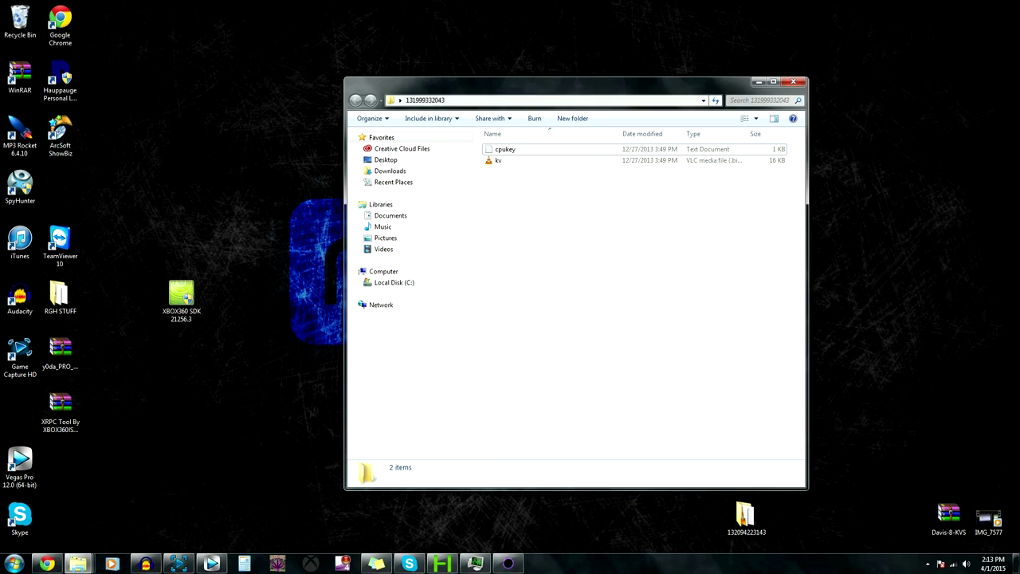
drag(528, 87, 714, 54)
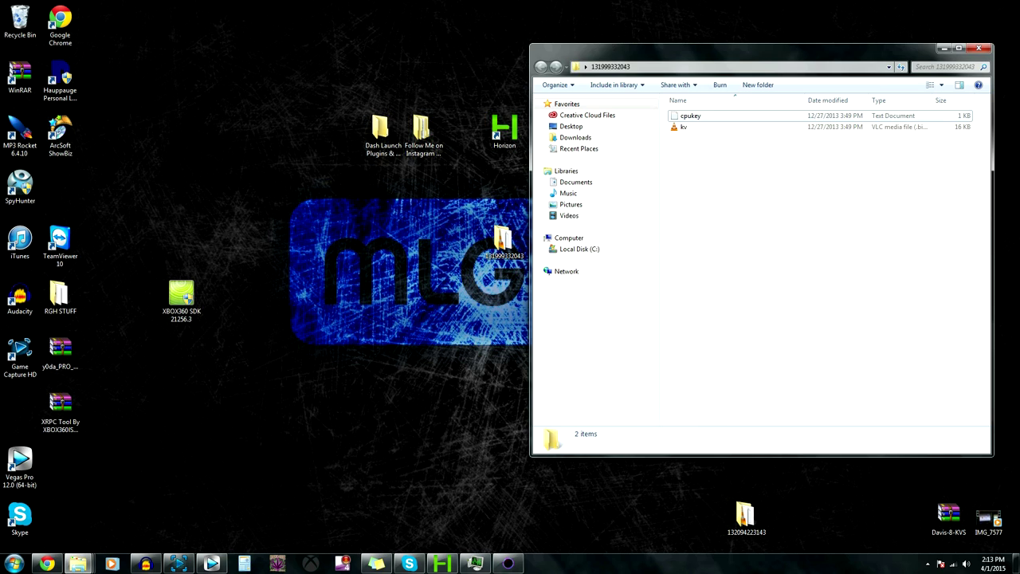
click(687, 128)
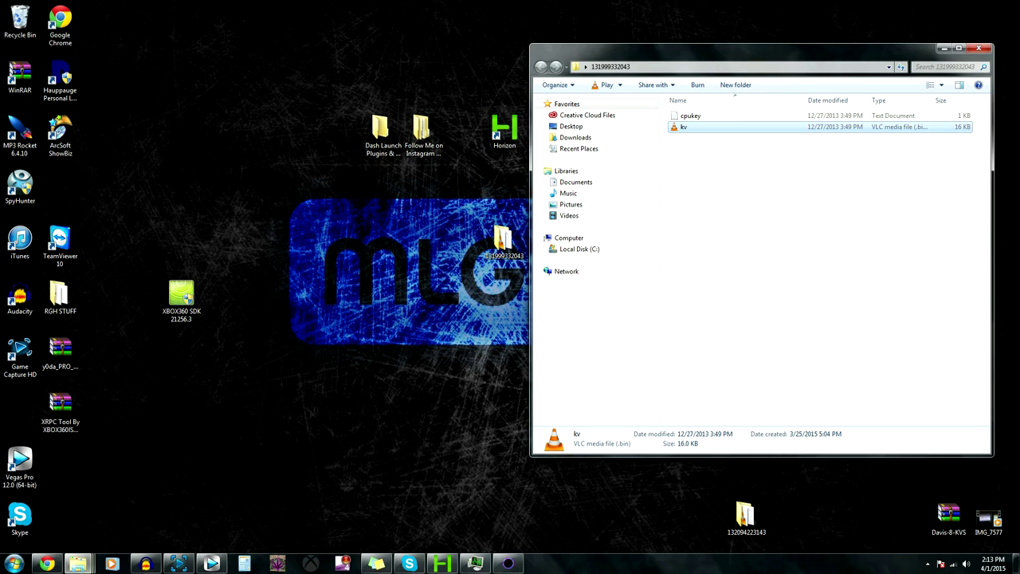
mouse_move(78, 564)
click(184, 508)
drag(565, 57, 352, 53)
Copy the kv file from the numbered folder to Retail Hard Drive Emulation (HDD:), replacing the existing kv.bin, and locate it there.
drag(761, 130, 772, 155)
drag(684, 127, 502, 320)
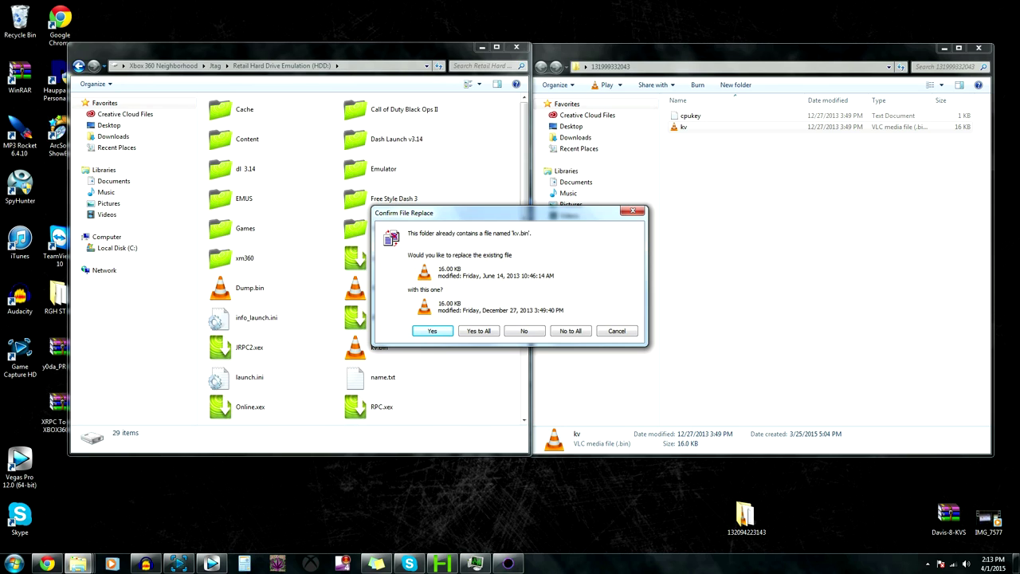
click(475, 331)
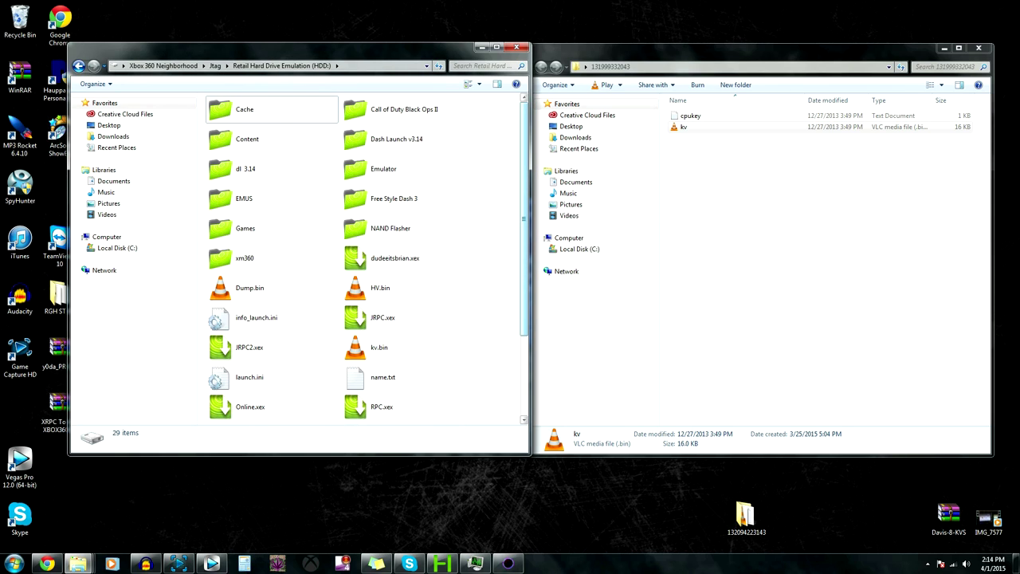
scroll(287, 259, down, 3)
click(379, 232)
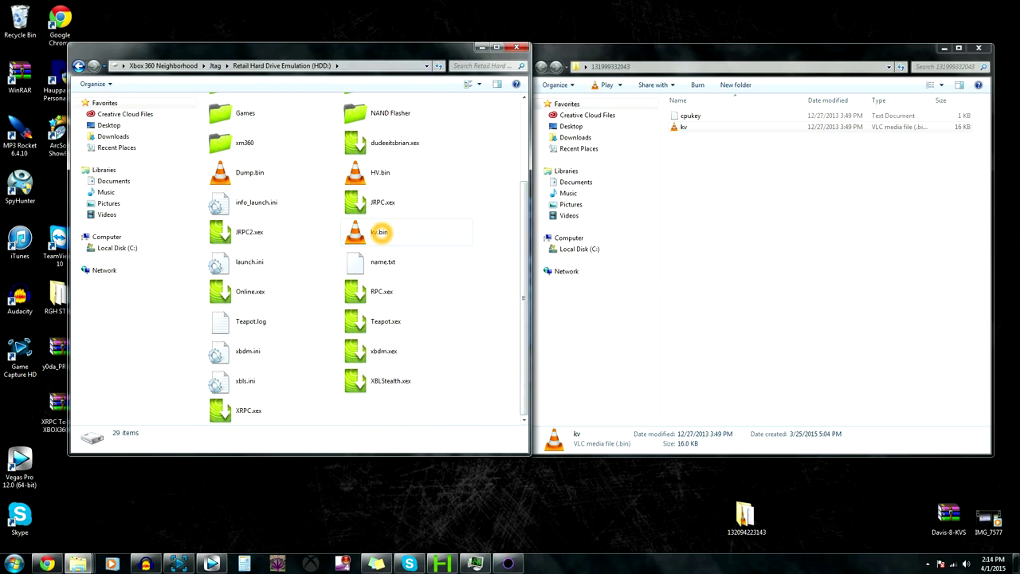
Close the console's hard drive window and minimize the numbered folder's window.
click(697, 127)
click(482, 46)
click(517, 46)
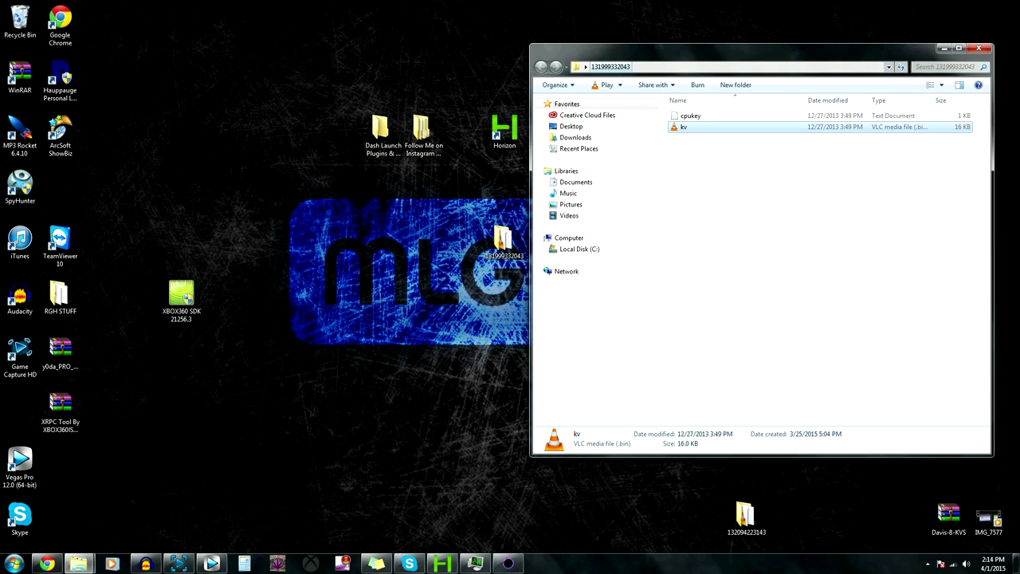
drag(636, 51, 635, 78)
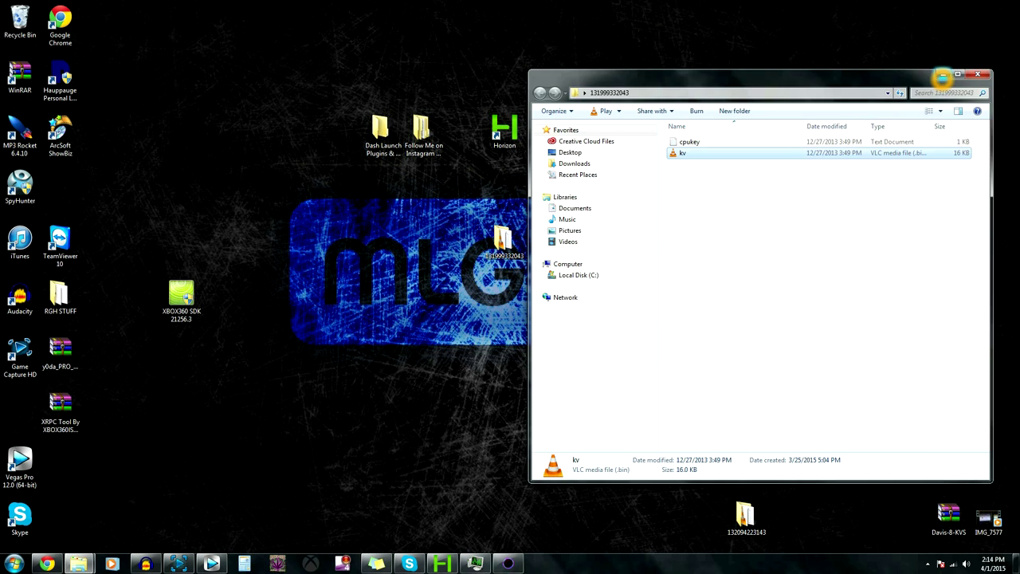
click(943, 74)
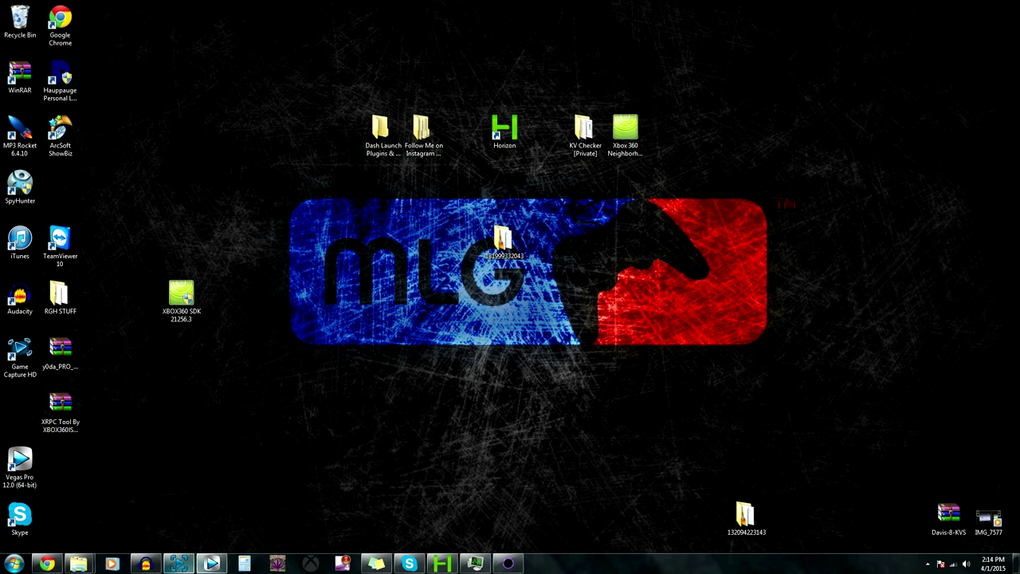
Switch to Game Capture HD and watch the console's video feed as it starts up.
click(179, 563)
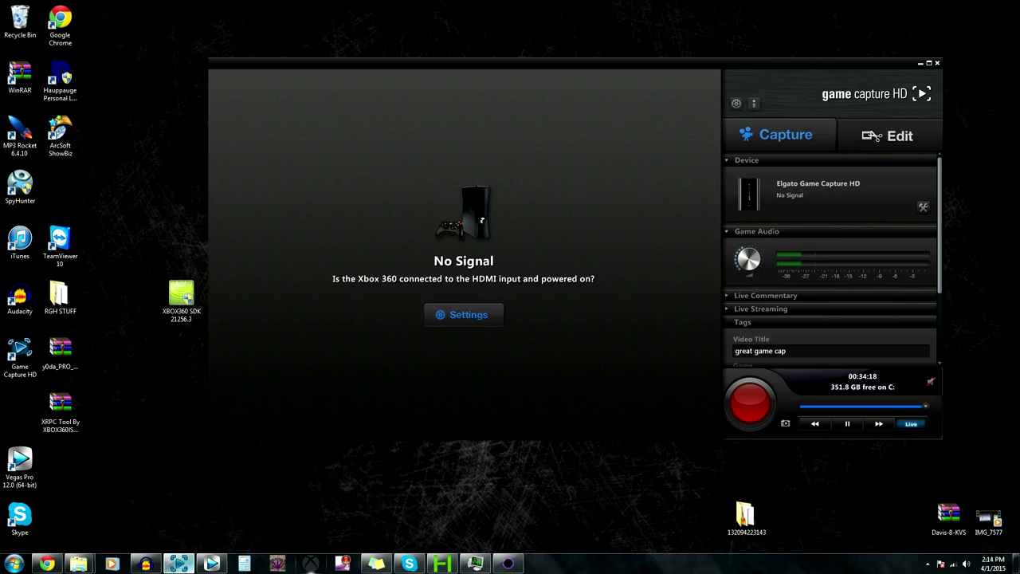
click(793, 288)
click(784, 240)
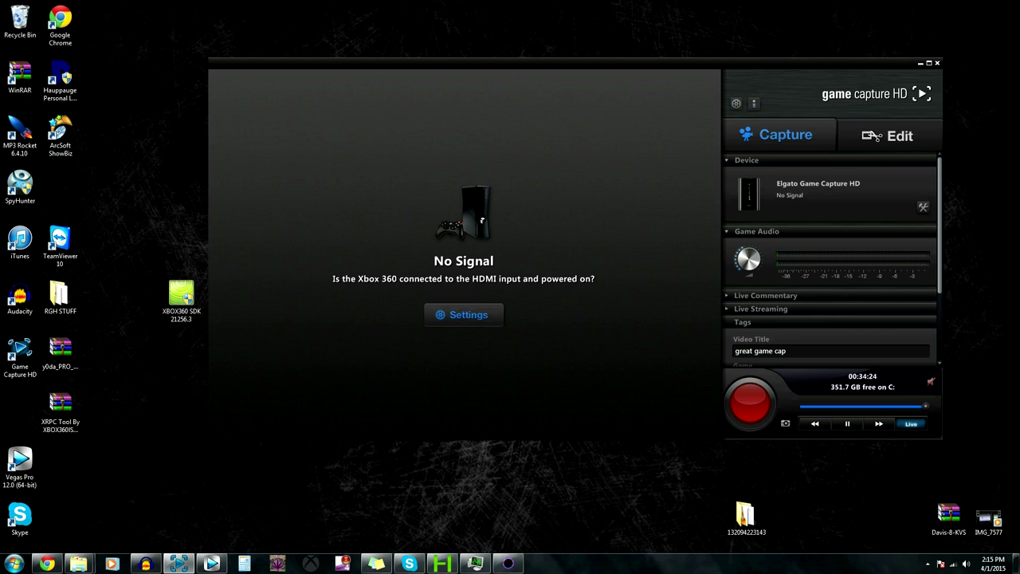
click(600, 364)
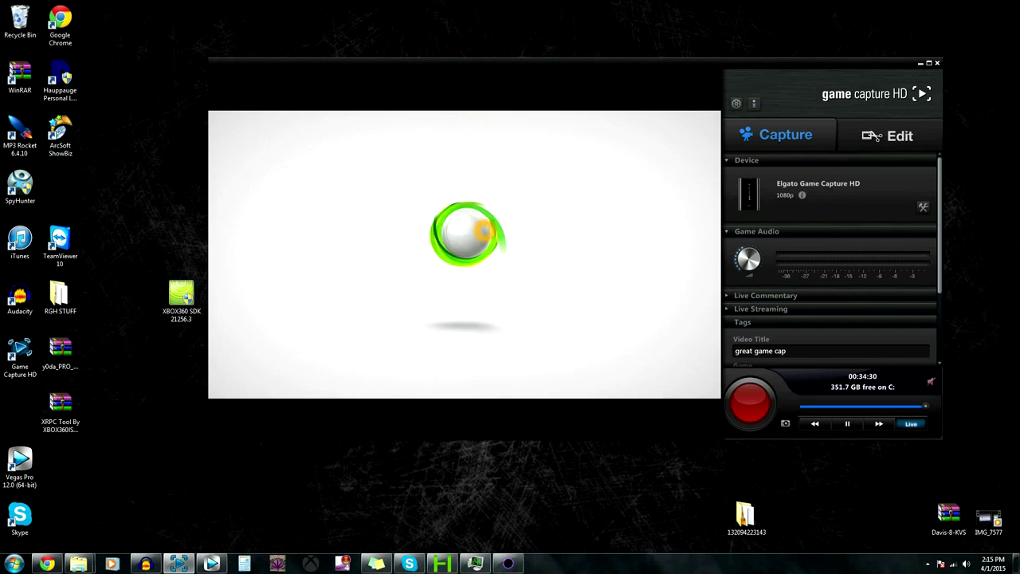
click(484, 230)
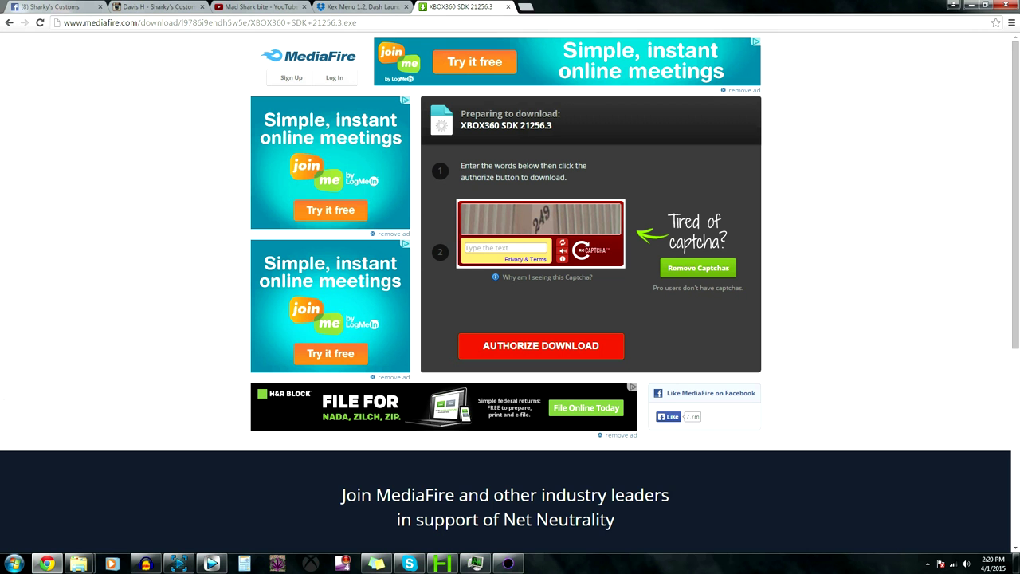
Close the XBOX360 SDK 21256.3 download page in the browser and look over the Sharky's Customs Facebook page.
click(507, 6)
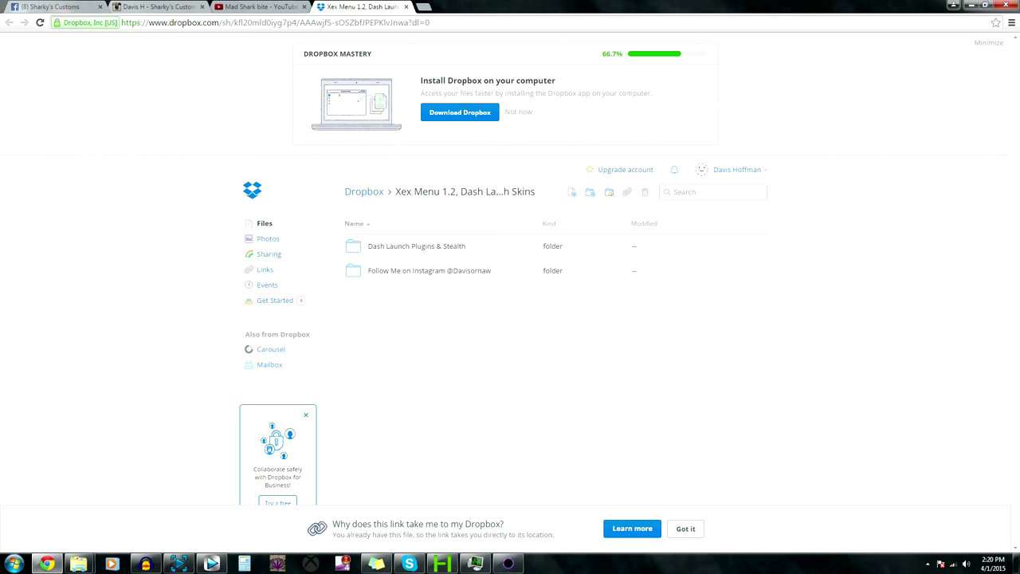
click(55, 6)
scroll(821, 241, down, 2)
scroll(821, 240, up, 2)
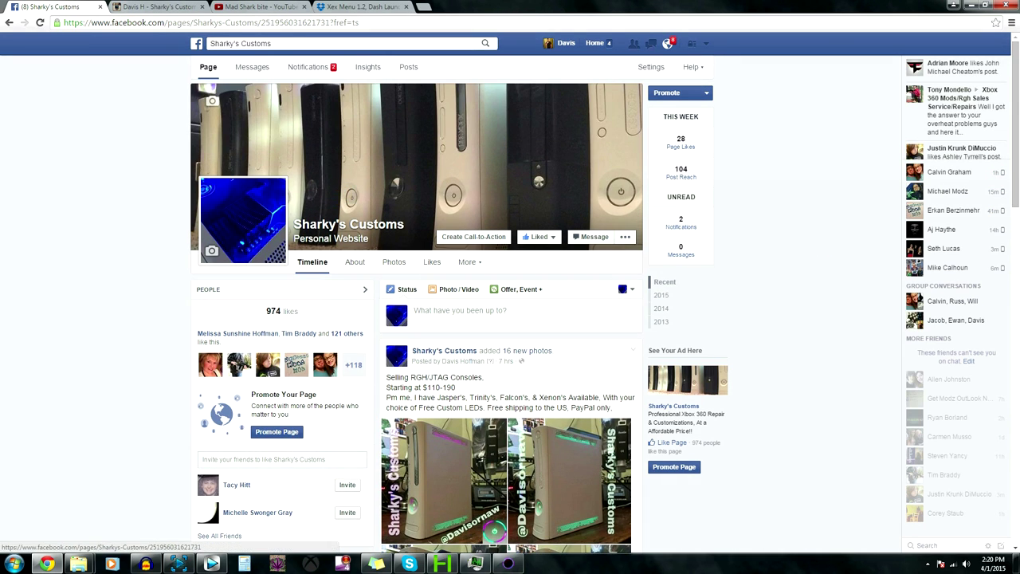
Look through the Sharky's Customs Instagram profile and the Mad Shark bite YouTube channel.
click(155, 6)
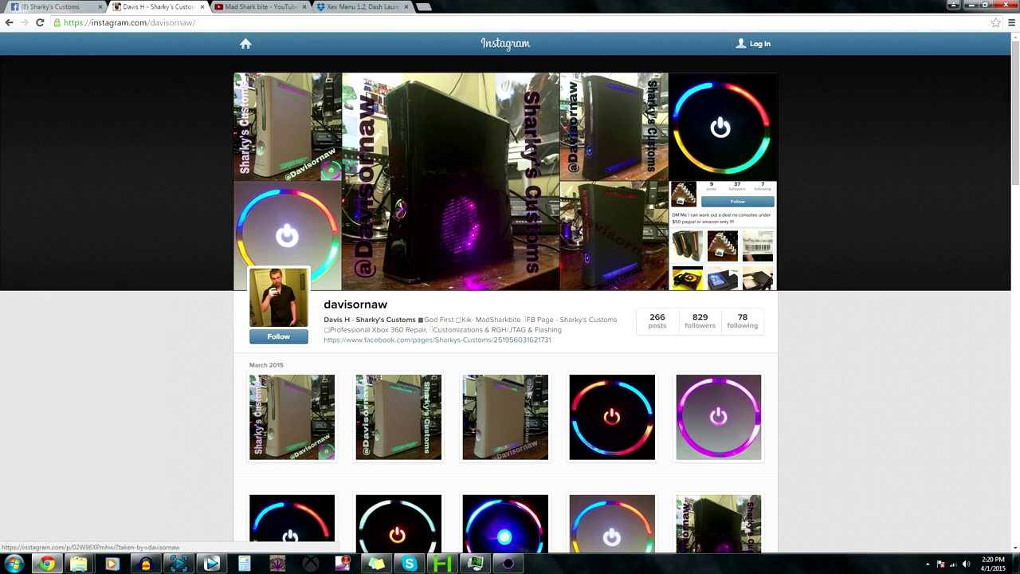
scroll(765, 231, down, 4)
scroll(765, 244, up, 3)
scroll(510, 287, up, 2)
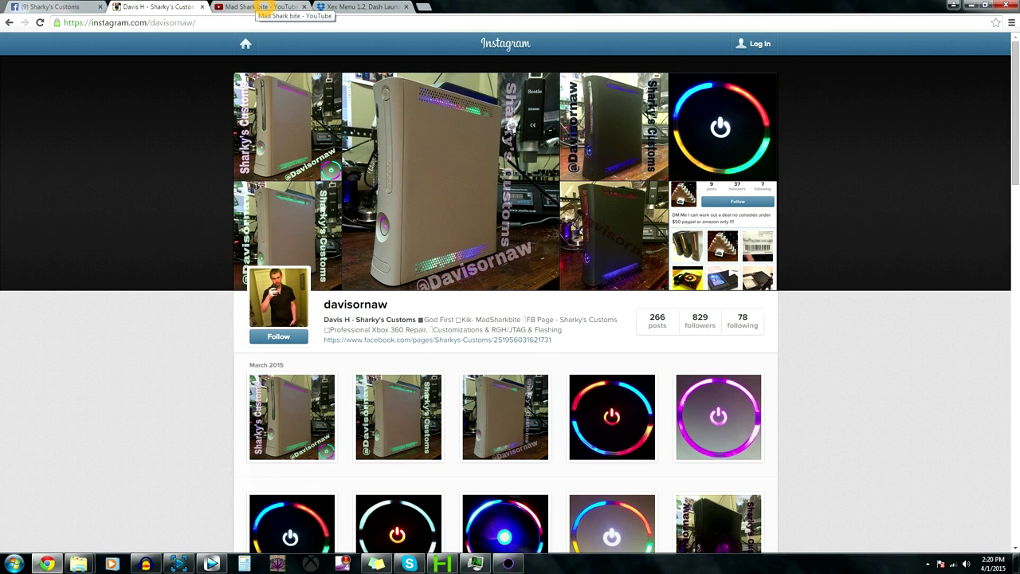
click(257, 7)
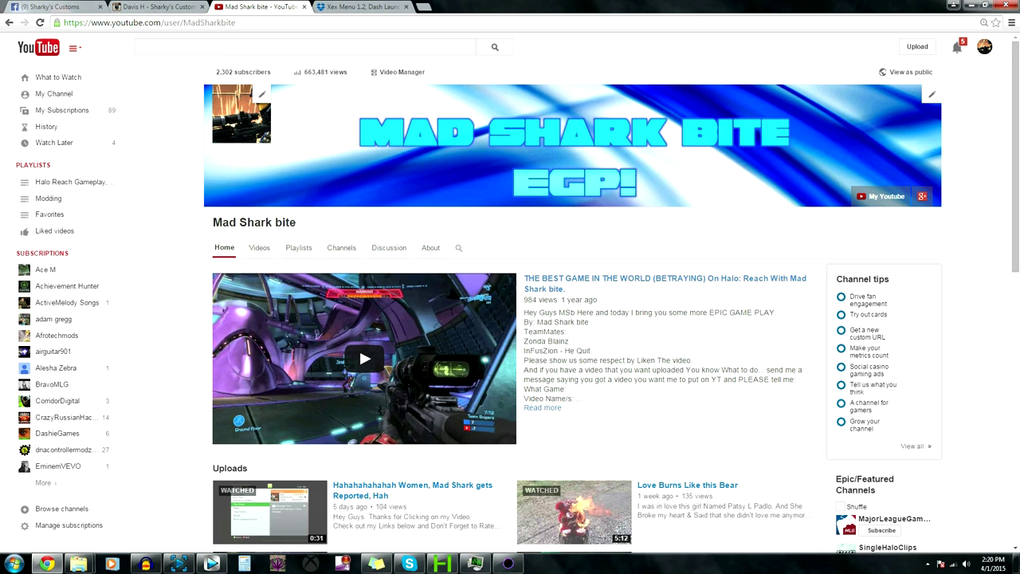
scroll(843, 462, down, 4)
scroll(359, 347, up, 4)
Open the first March 2015 console photo on Instagram, read the contact details in its caption, and return to the Sharky's Customs Facebook page.
click(157, 7)
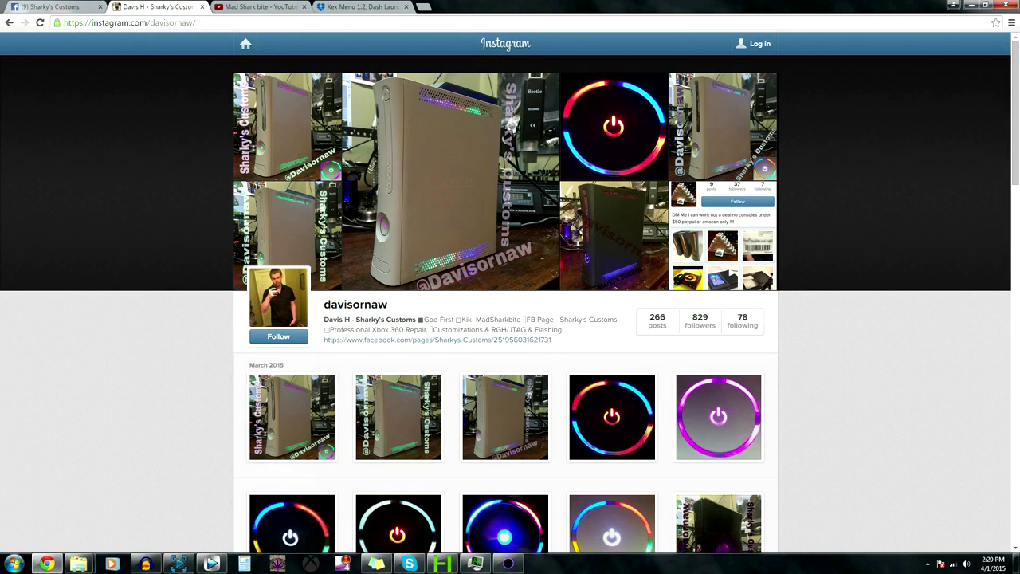
click(293, 415)
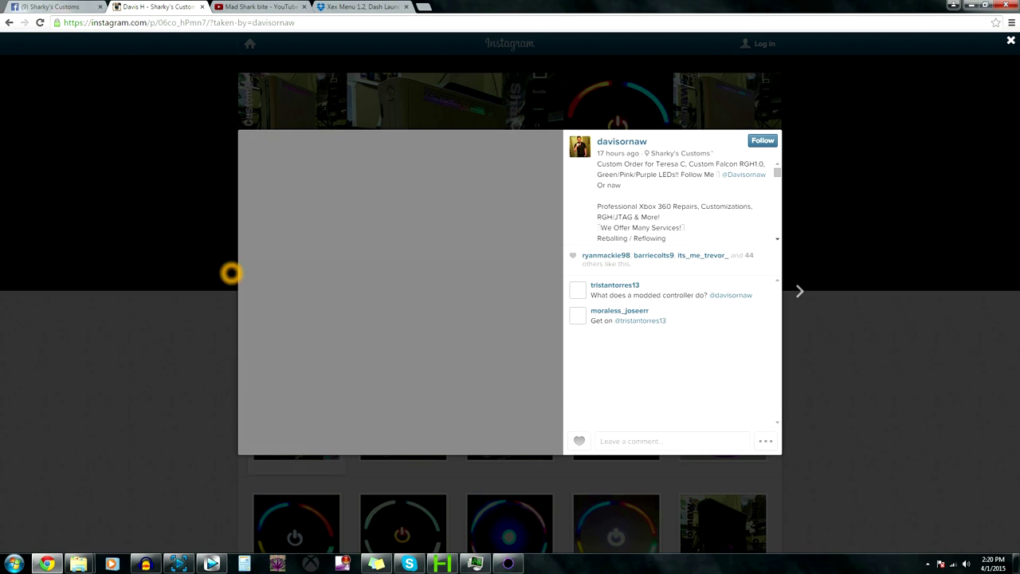
scroll(750, 190, down, 5)
scroll(750, 190, down, 6)
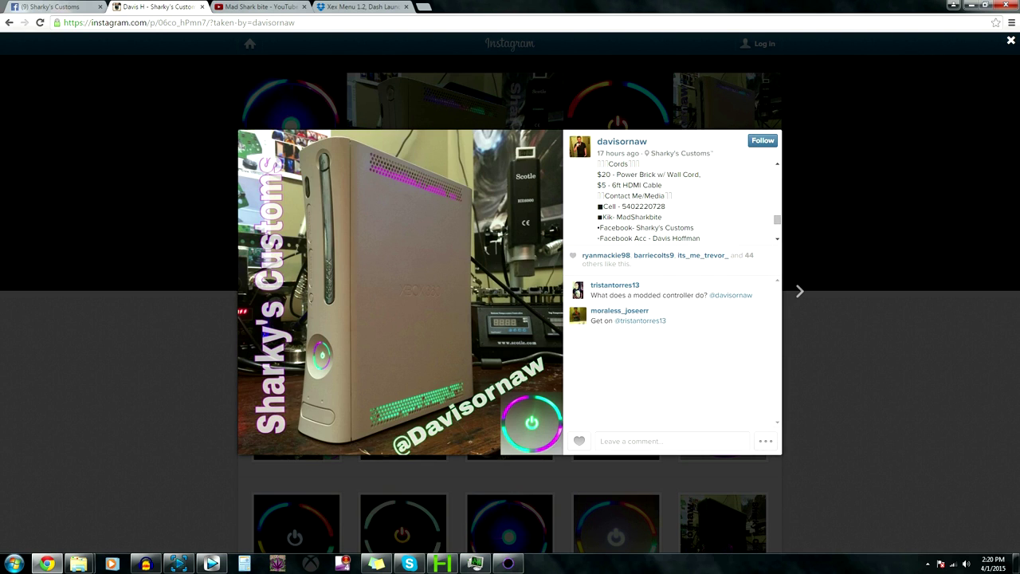
drag(596, 203, 706, 239)
click(683, 186)
scroll(658, 196, up, 1)
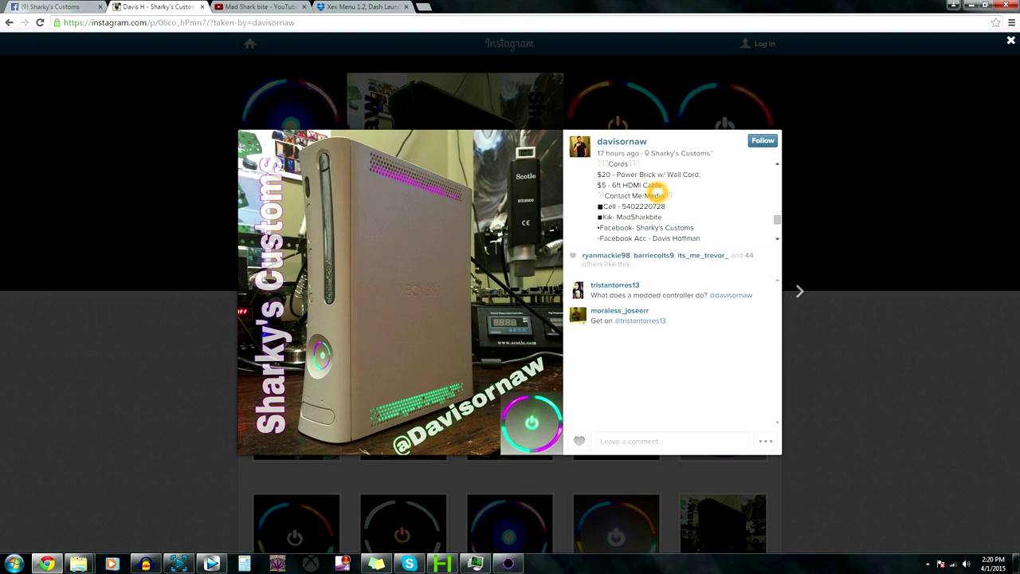
drag(777, 220, 777, 223)
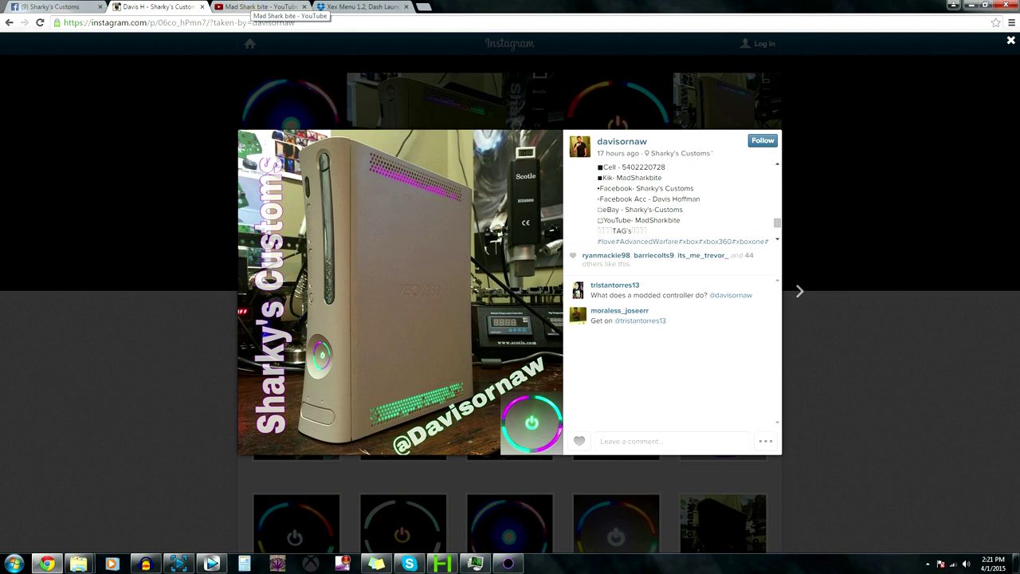
click(64, 6)
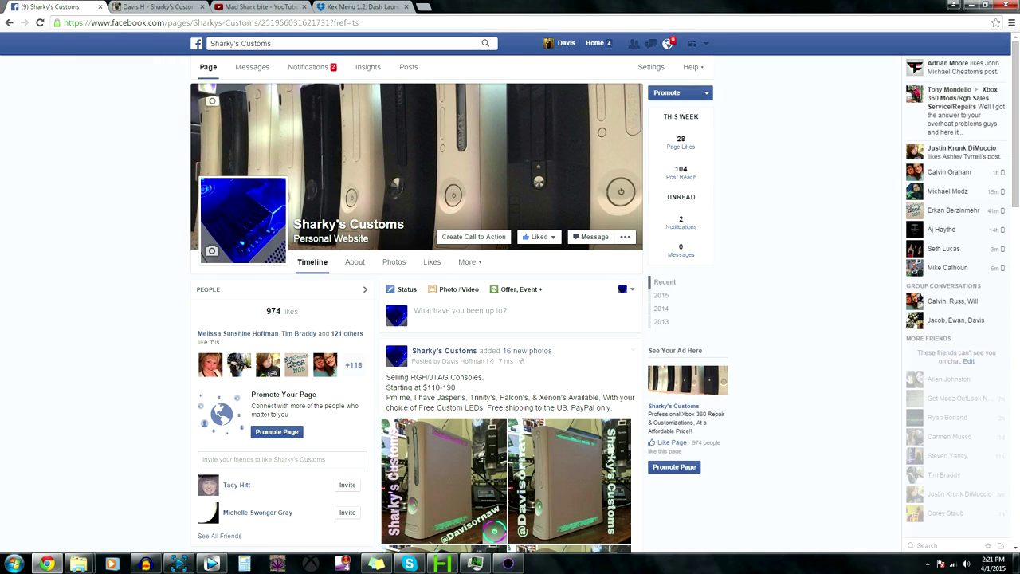